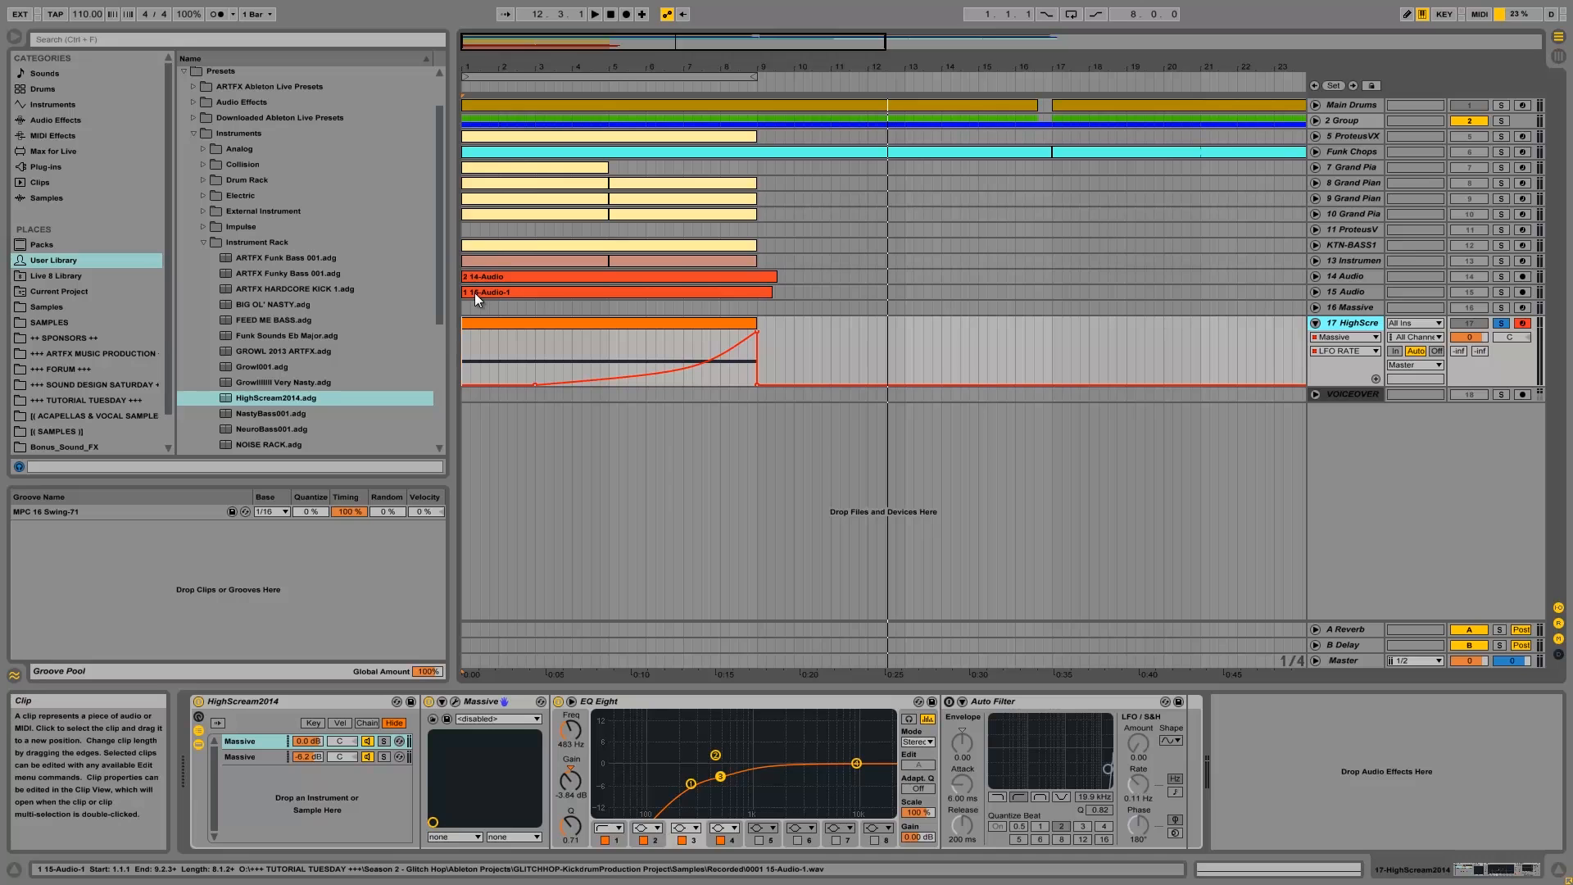
# Step: Delete the HighScream2014 instrument rack from track 17
pyautogui.press('space')
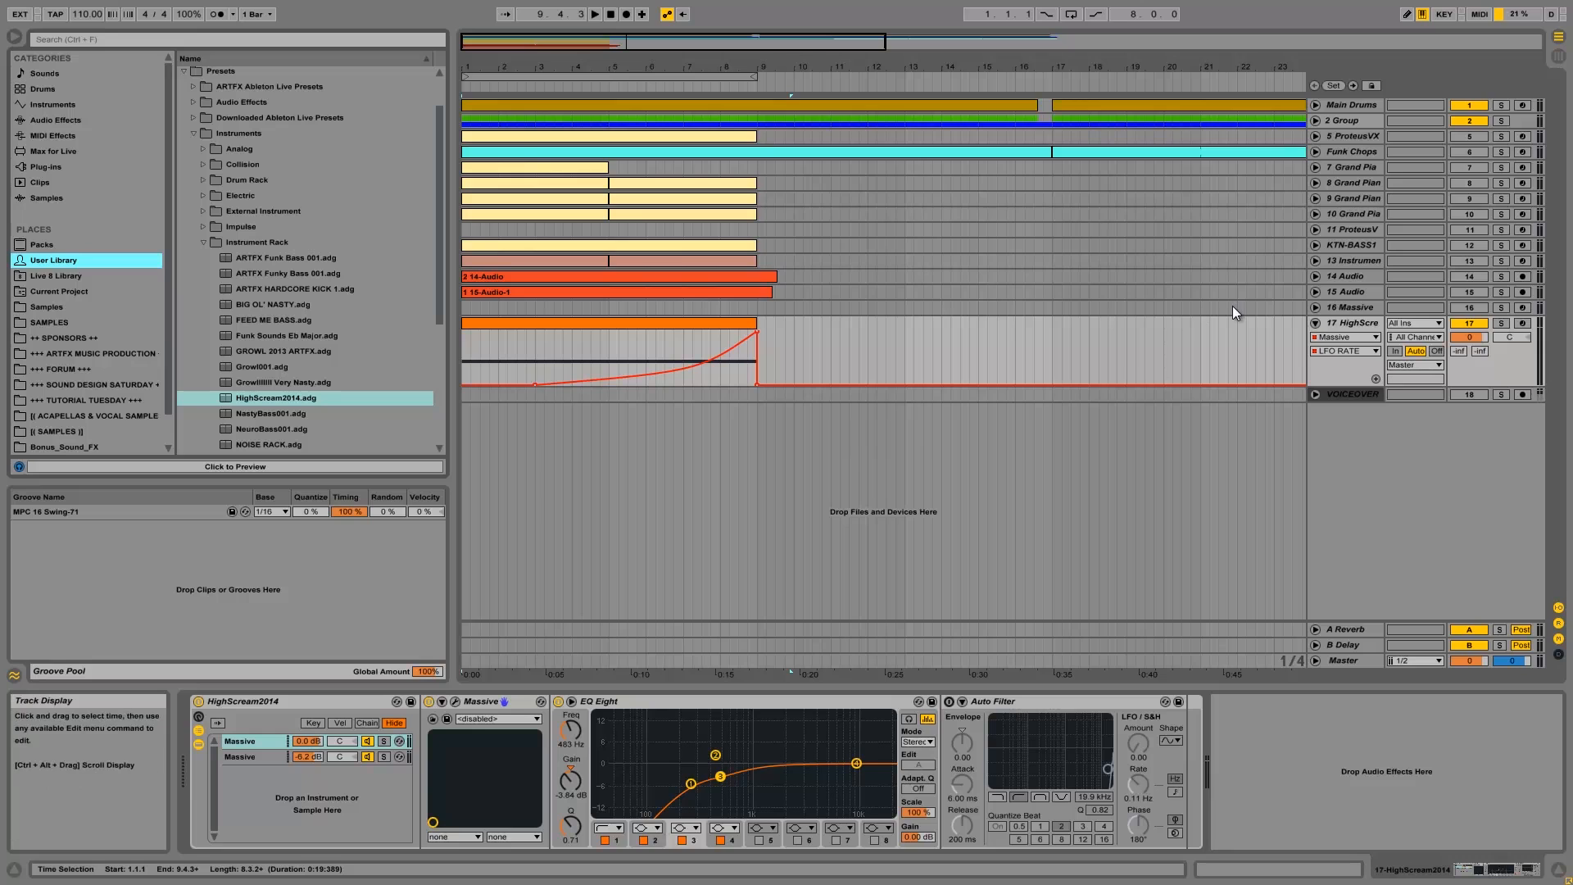
pyautogui.click(1349, 323)
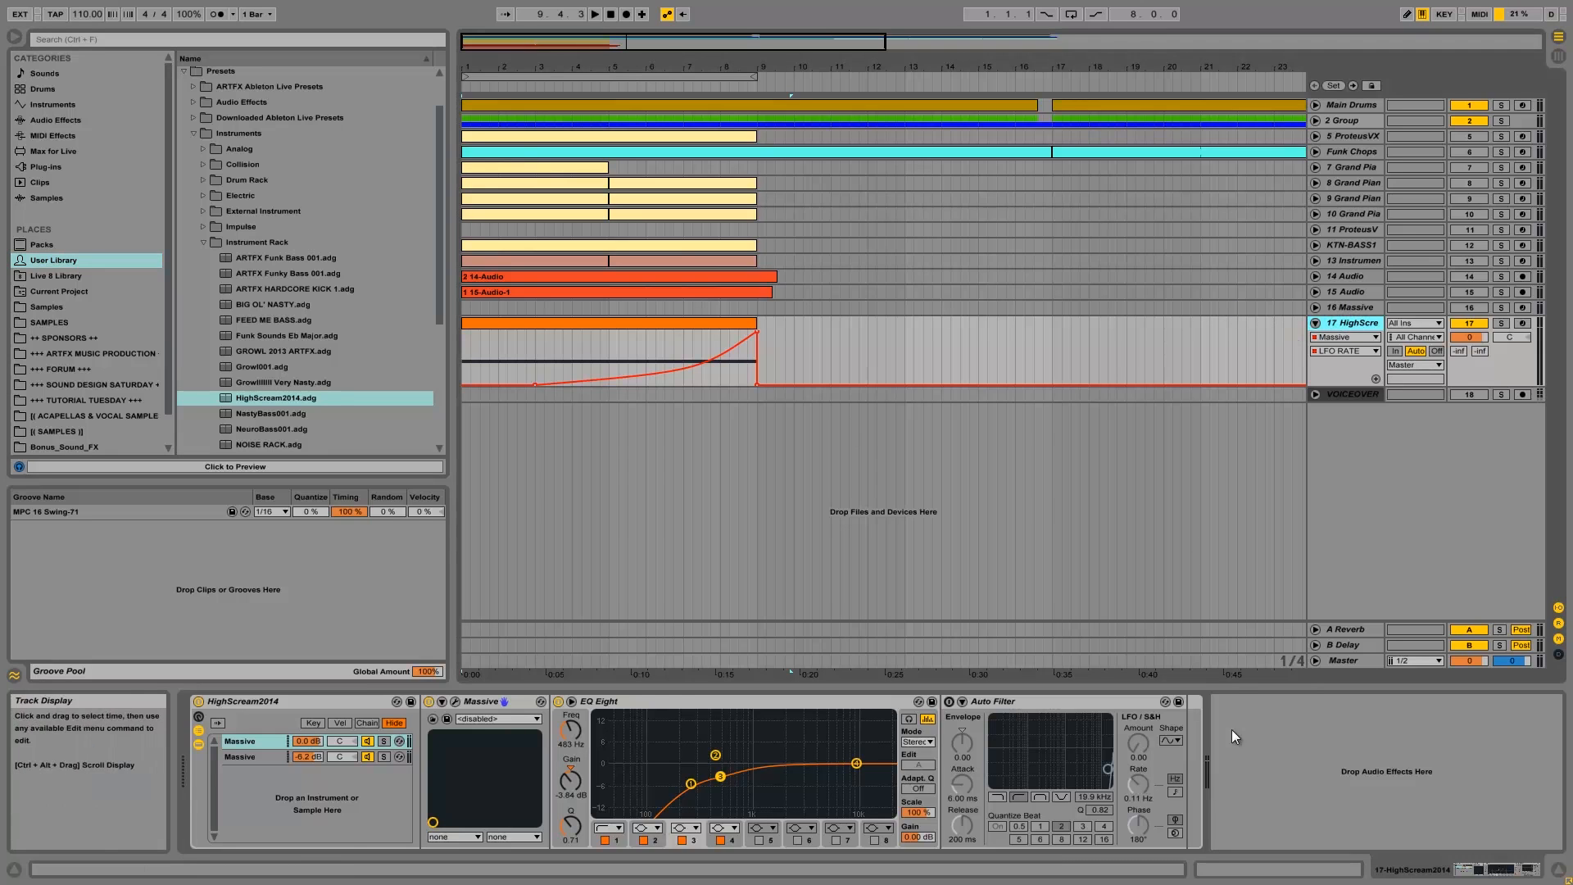
pyautogui.click(230, 700)
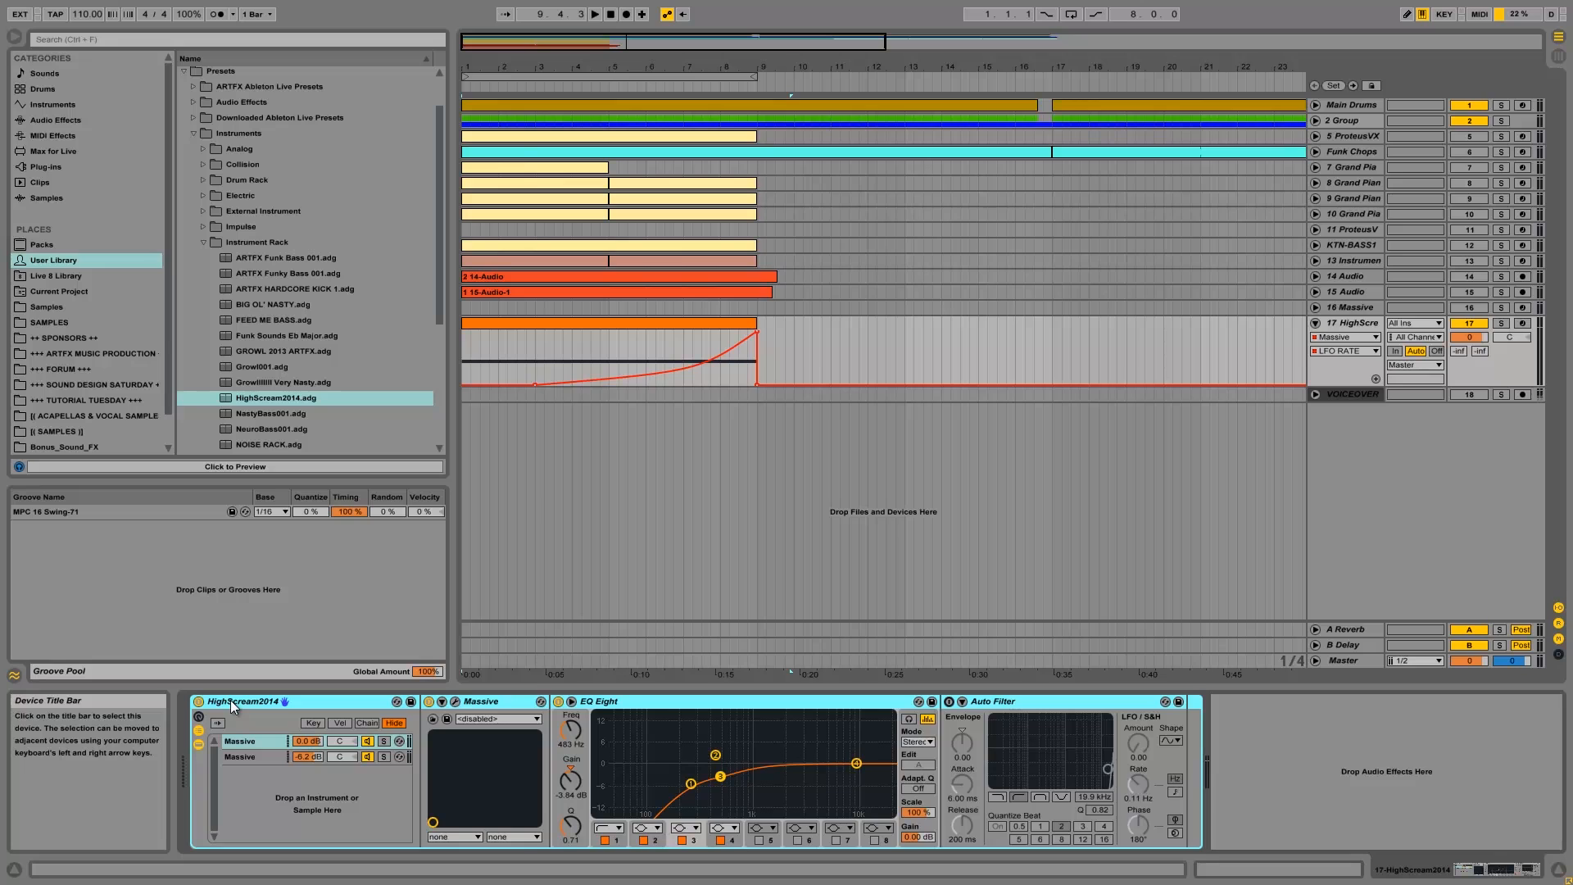
pyautogui.press('Delete')
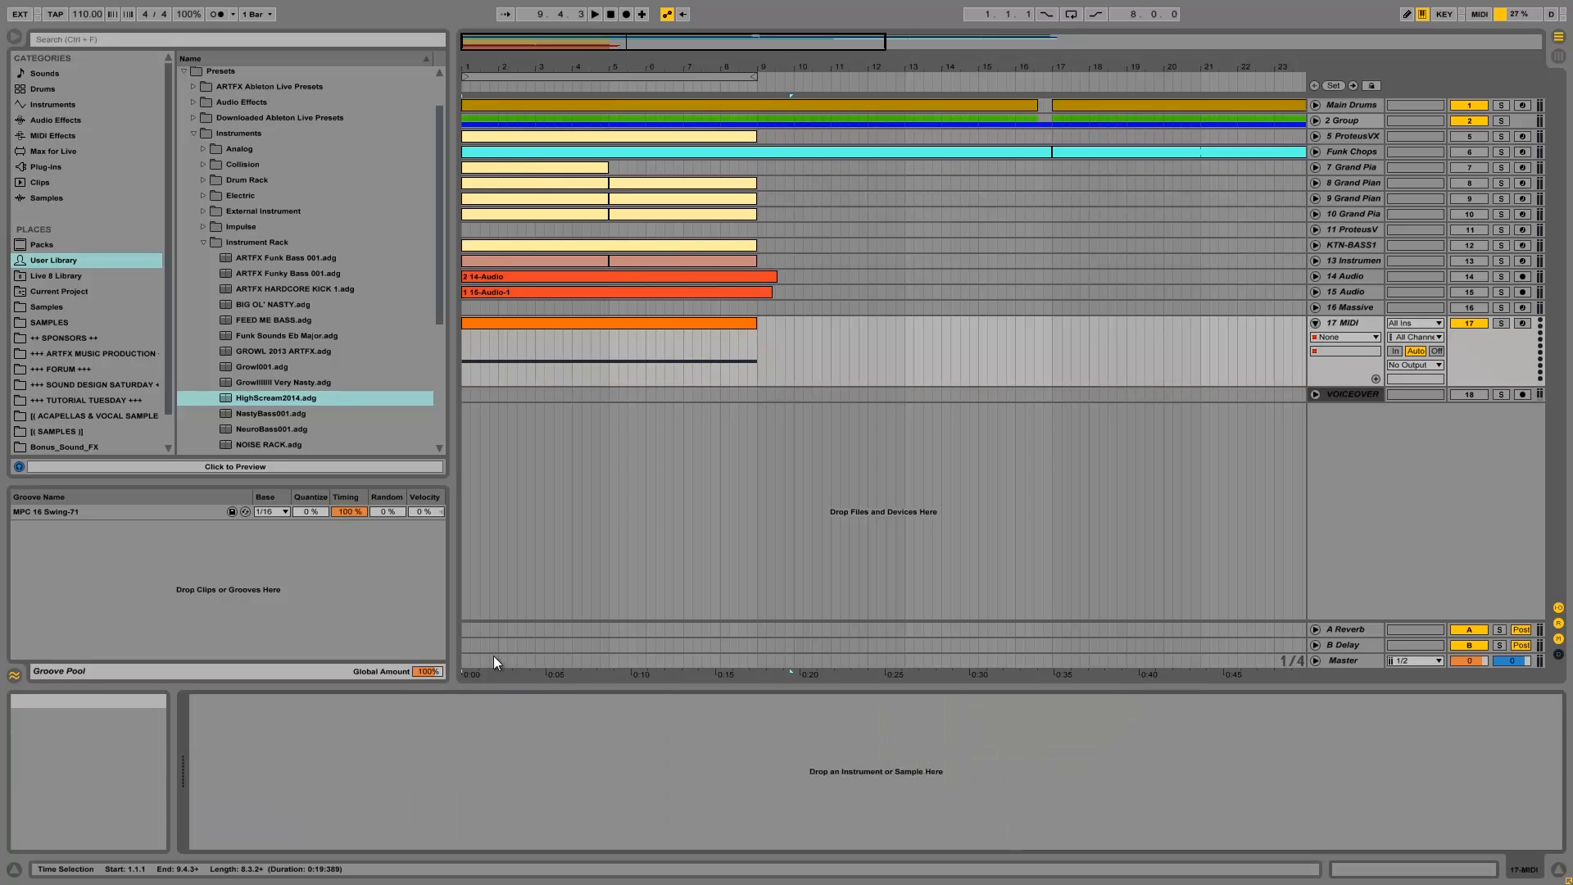
pyautogui.click(1347, 337)
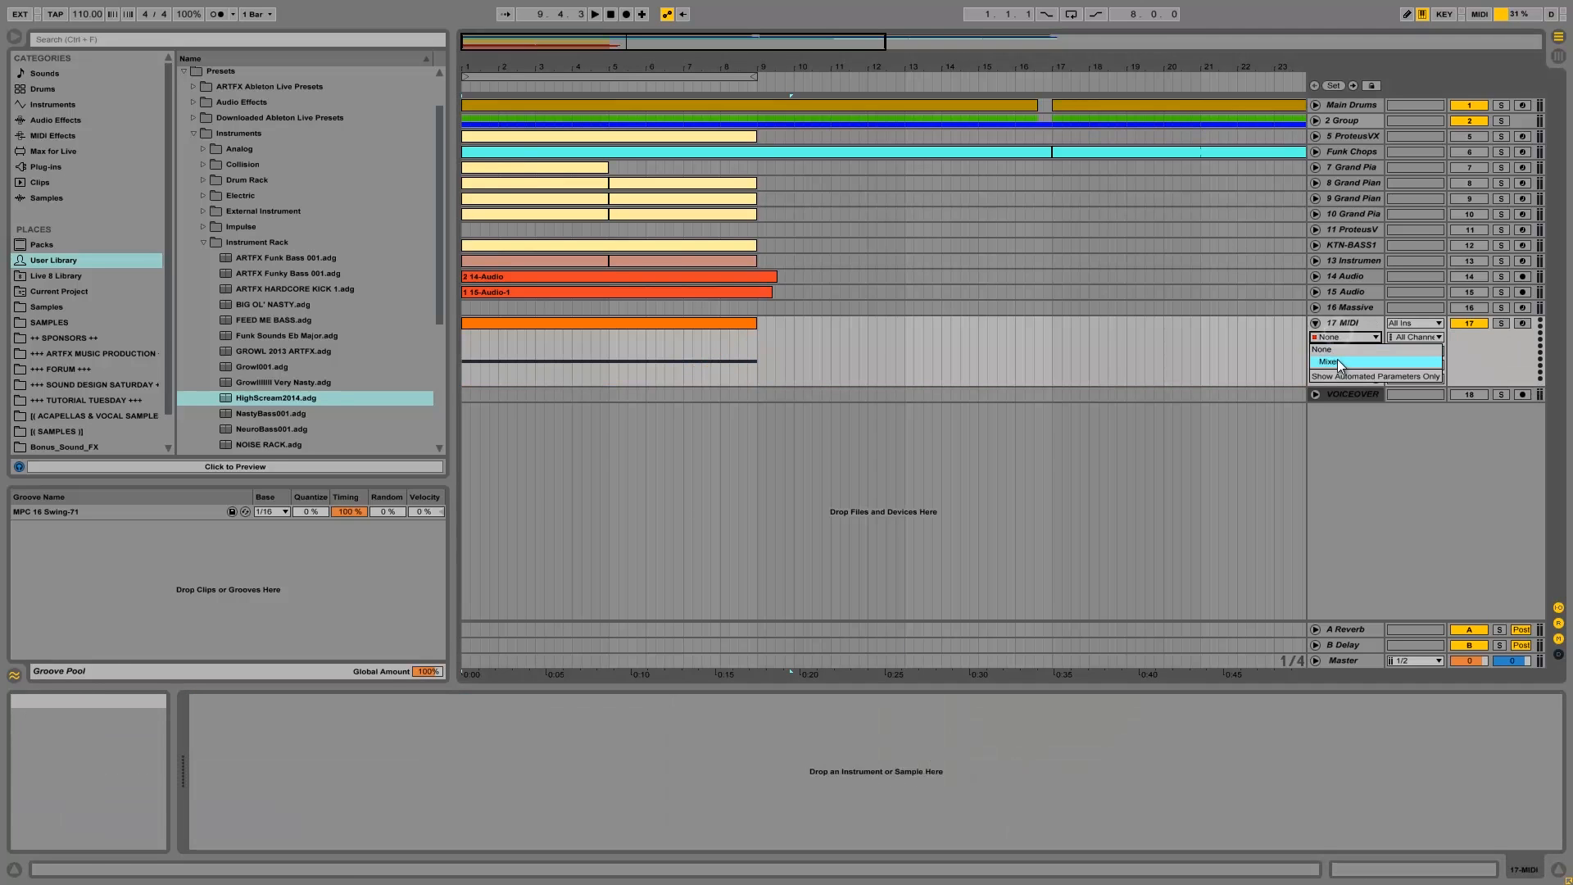
pyautogui.click(1340, 376)
pyautogui.click(1344, 335)
pyautogui.click(1336, 364)
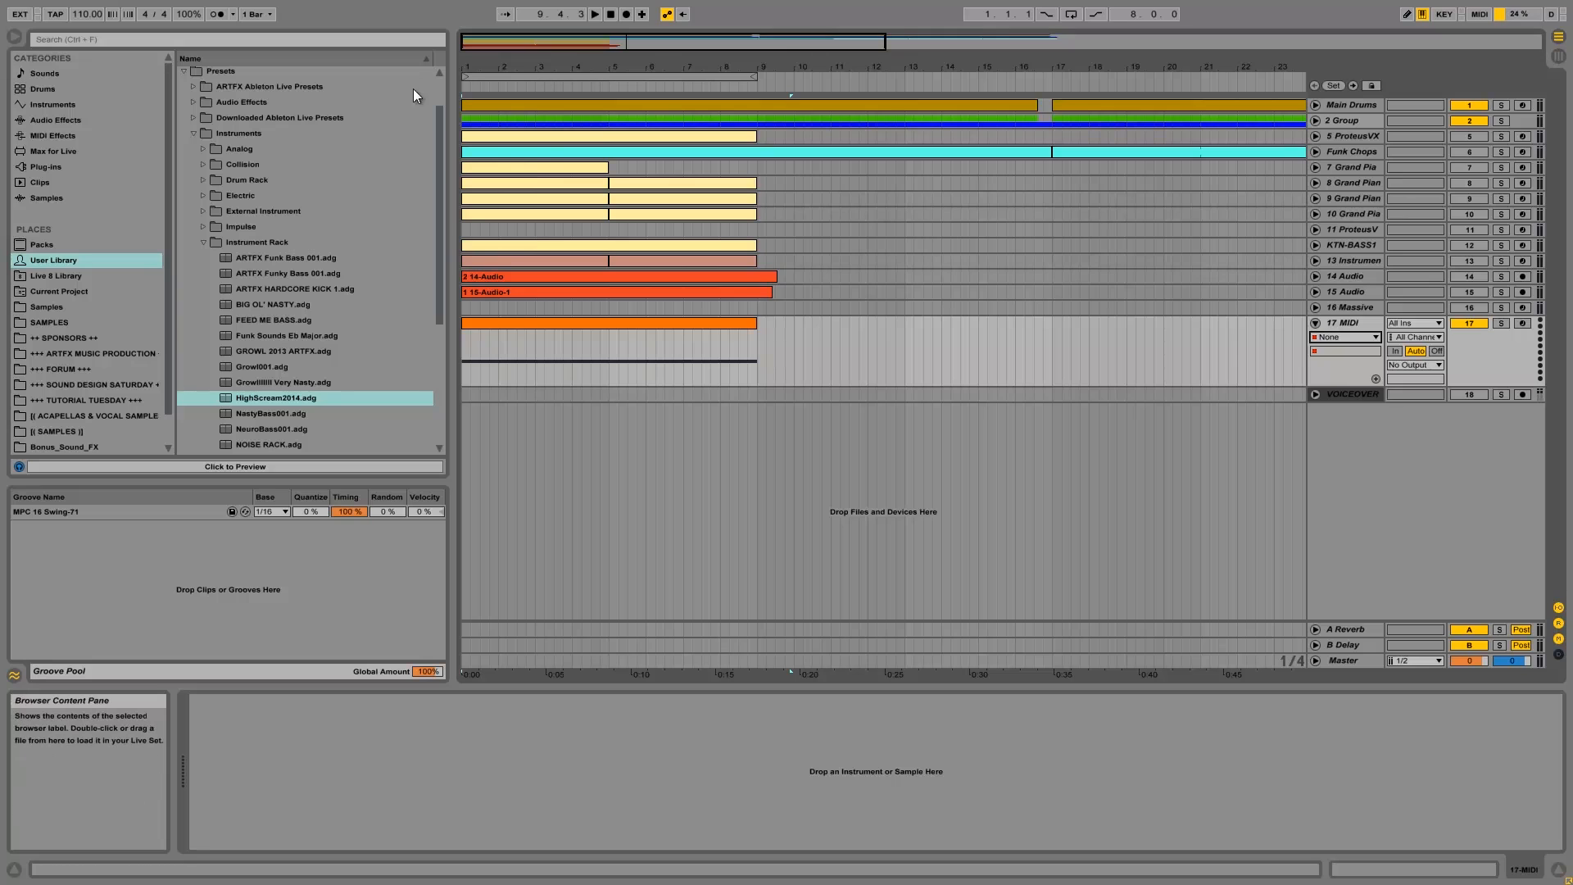
# Step: Load the Native Instruments Massive plug-in onto the emptied MIDI track 17 and start a new untitled sound
pyautogui.click(49, 166)
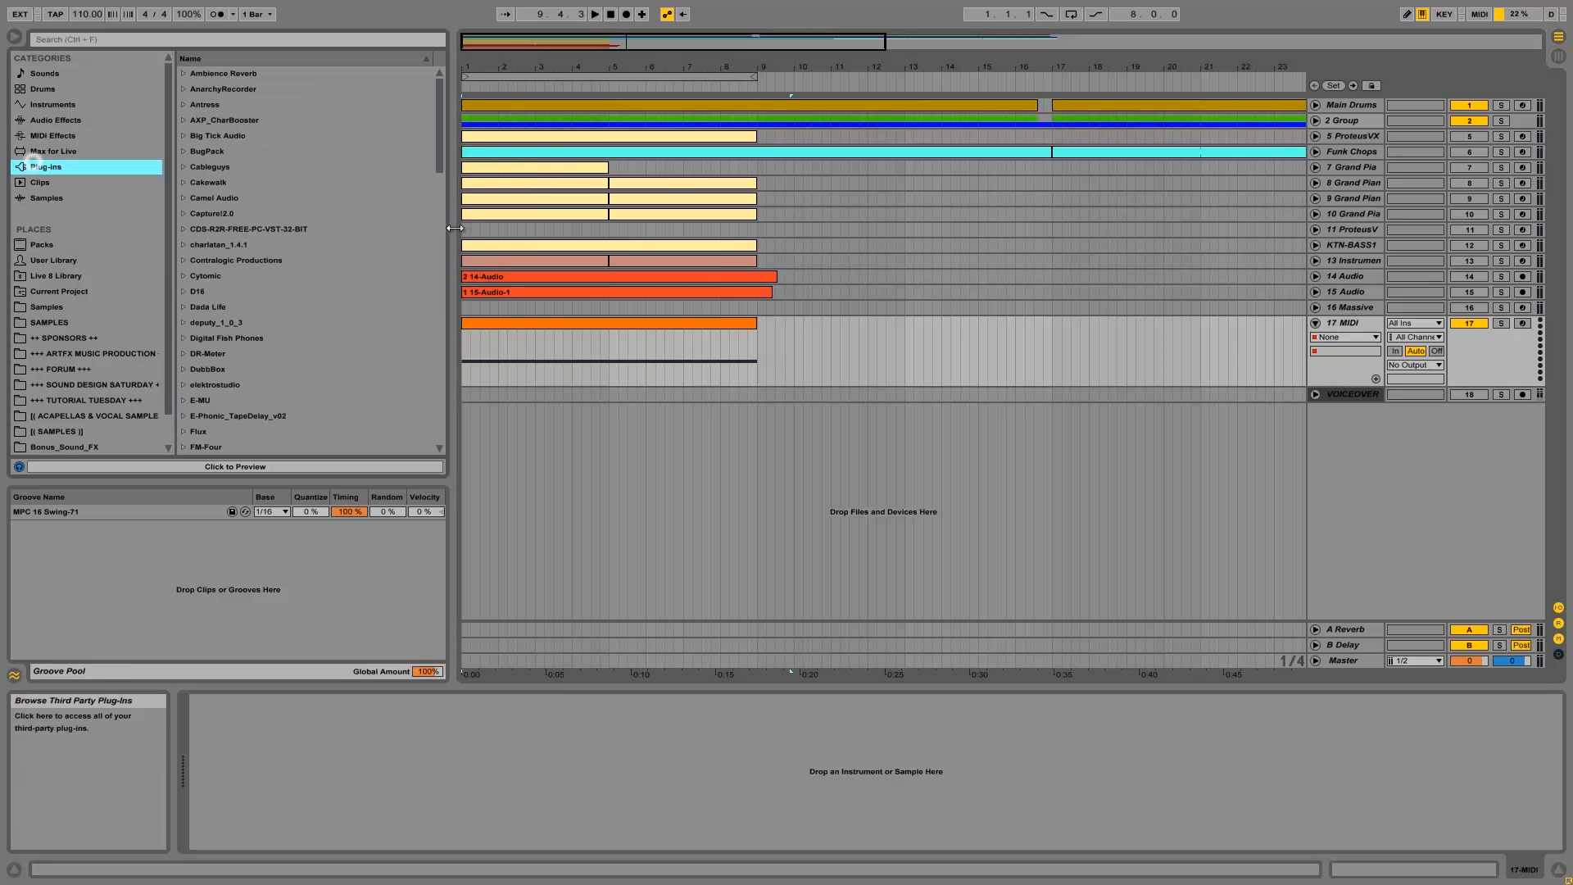
pyautogui.scroll(-7, 361, 295)
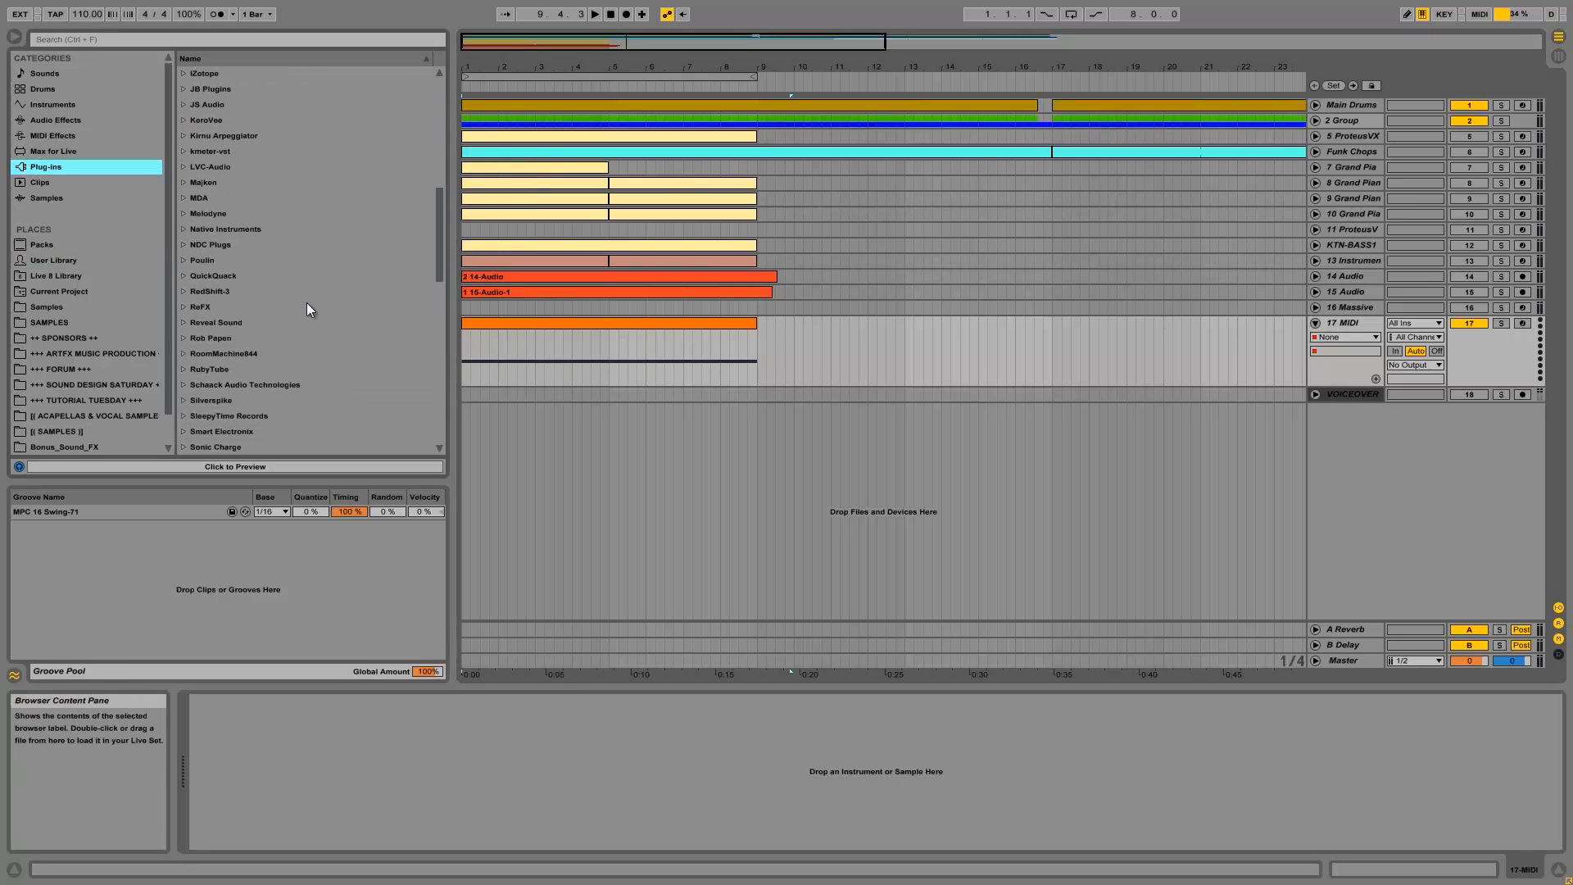
pyautogui.click(180, 231)
pyautogui.moveTo(233, 336); pyautogui.dragTo(422, 740)
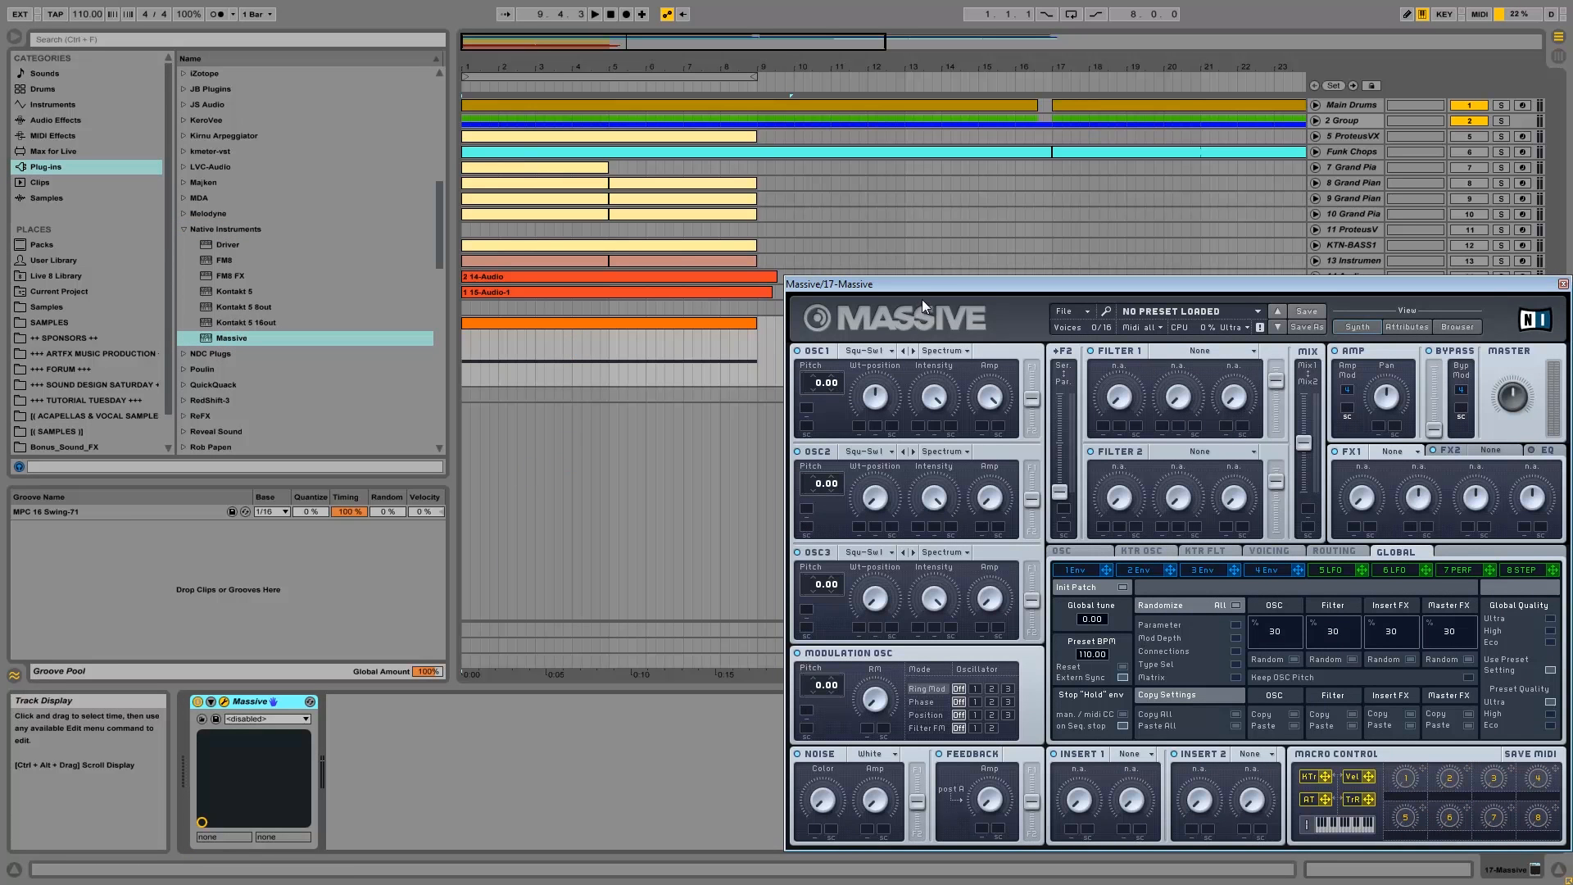
pyautogui.moveTo(926, 286); pyautogui.dragTo(658, 171)
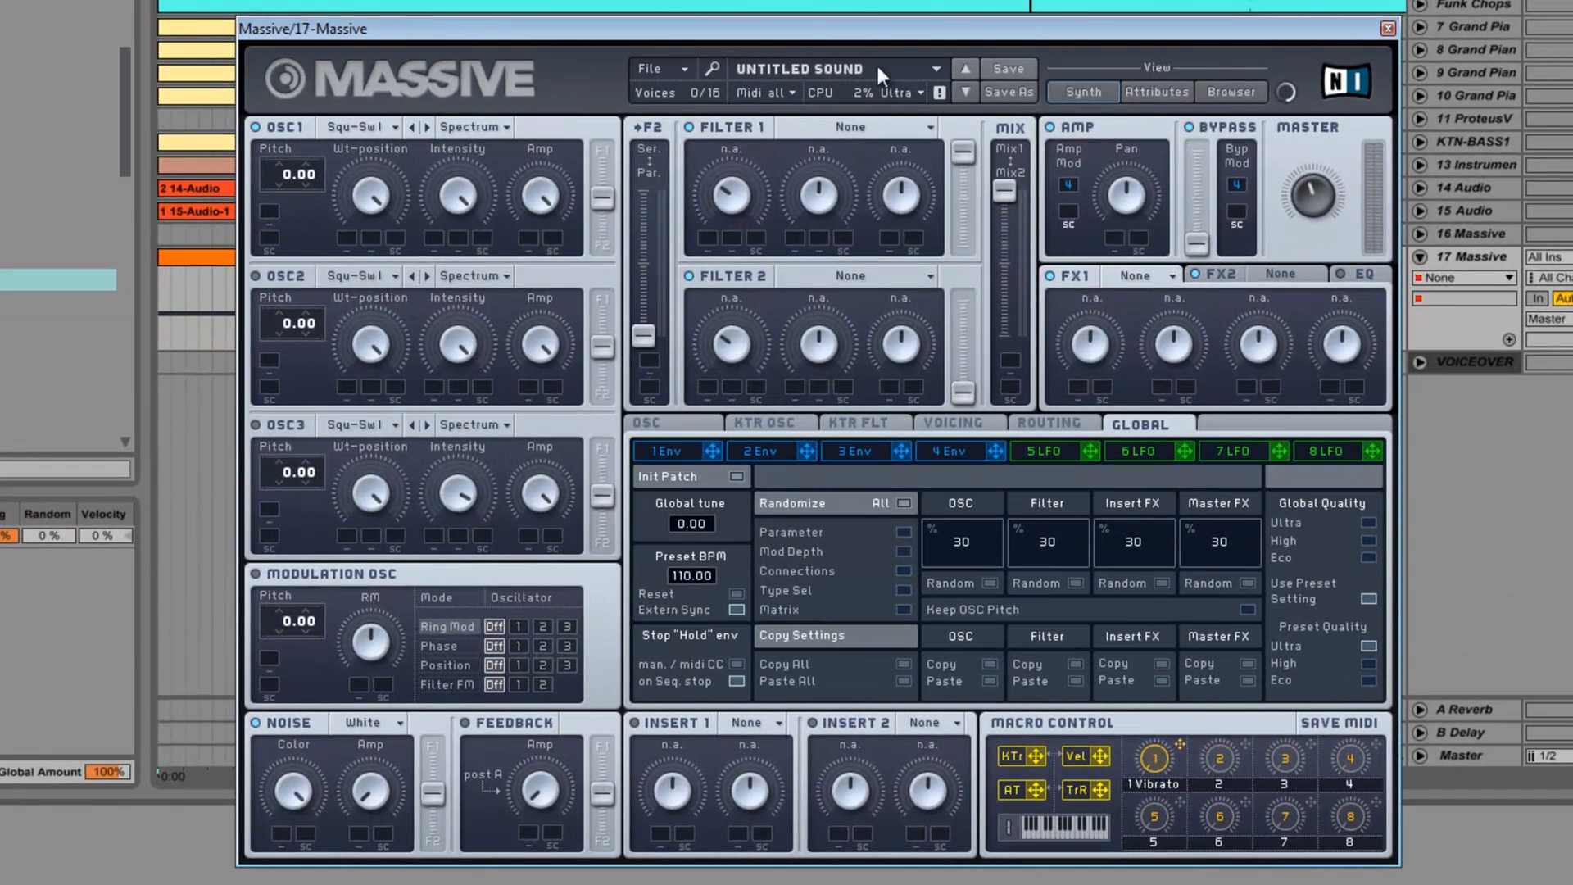
pyautogui.click(680, 70)
pyautogui.click(676, 71)
# Step: Modulate the OSC1 pitch with LFO 5 at 12.00 and envelope 1 at -12.00
pyautogui.click(369, 201)
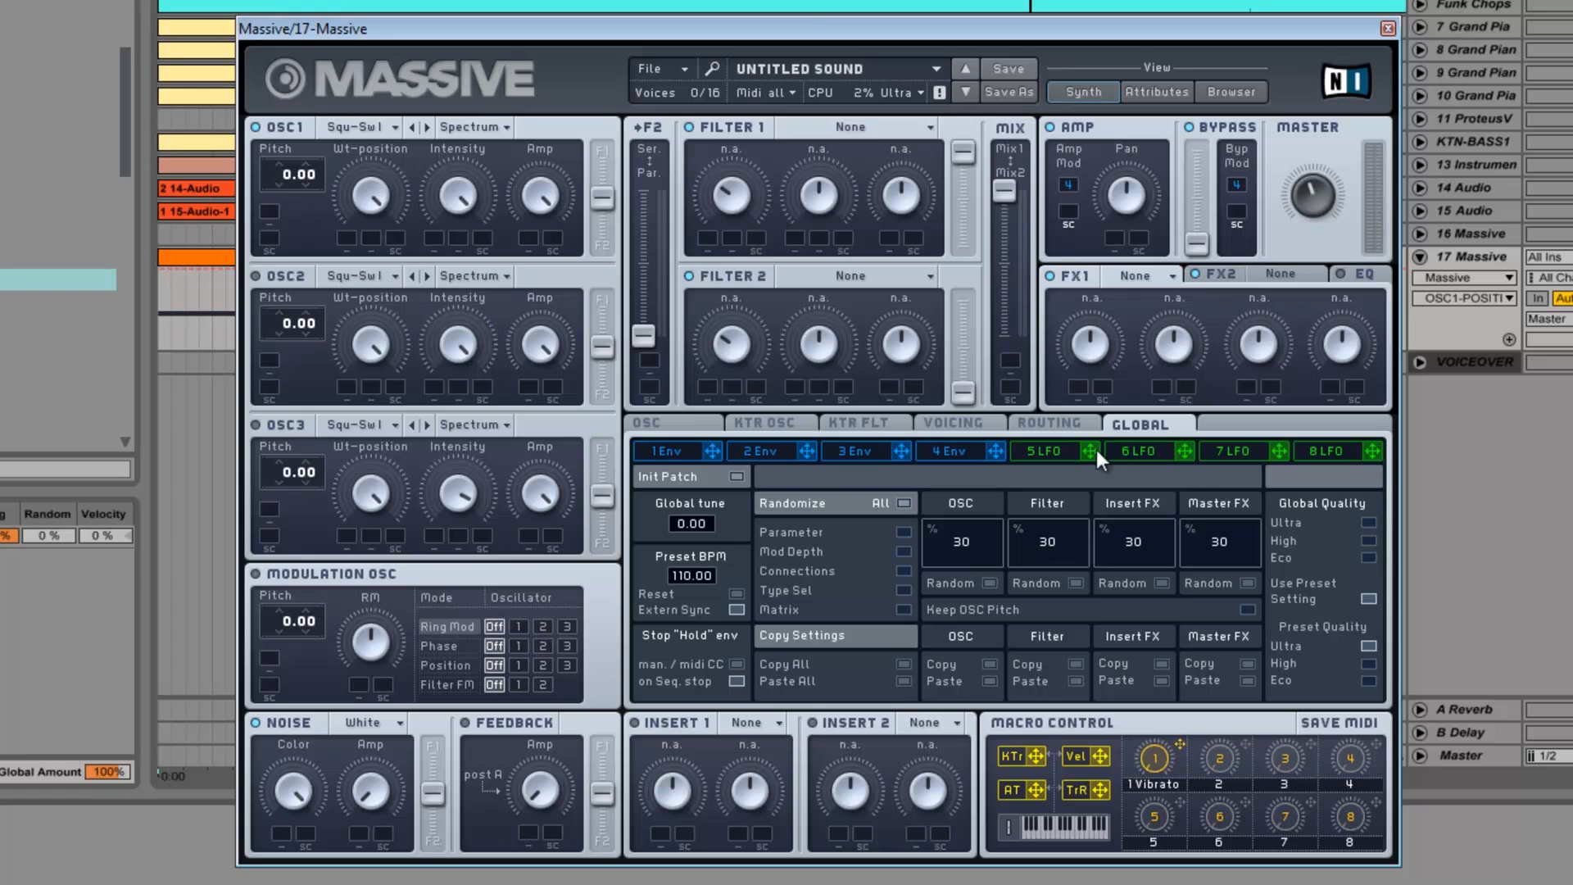
pyautogui.moveTo(1094, 454); pyautogui.dragTo(271, 209)
pyautogui.moveTo(720, 451); pyautogui.dragTo(272, 239)
pyautogui.press('space')
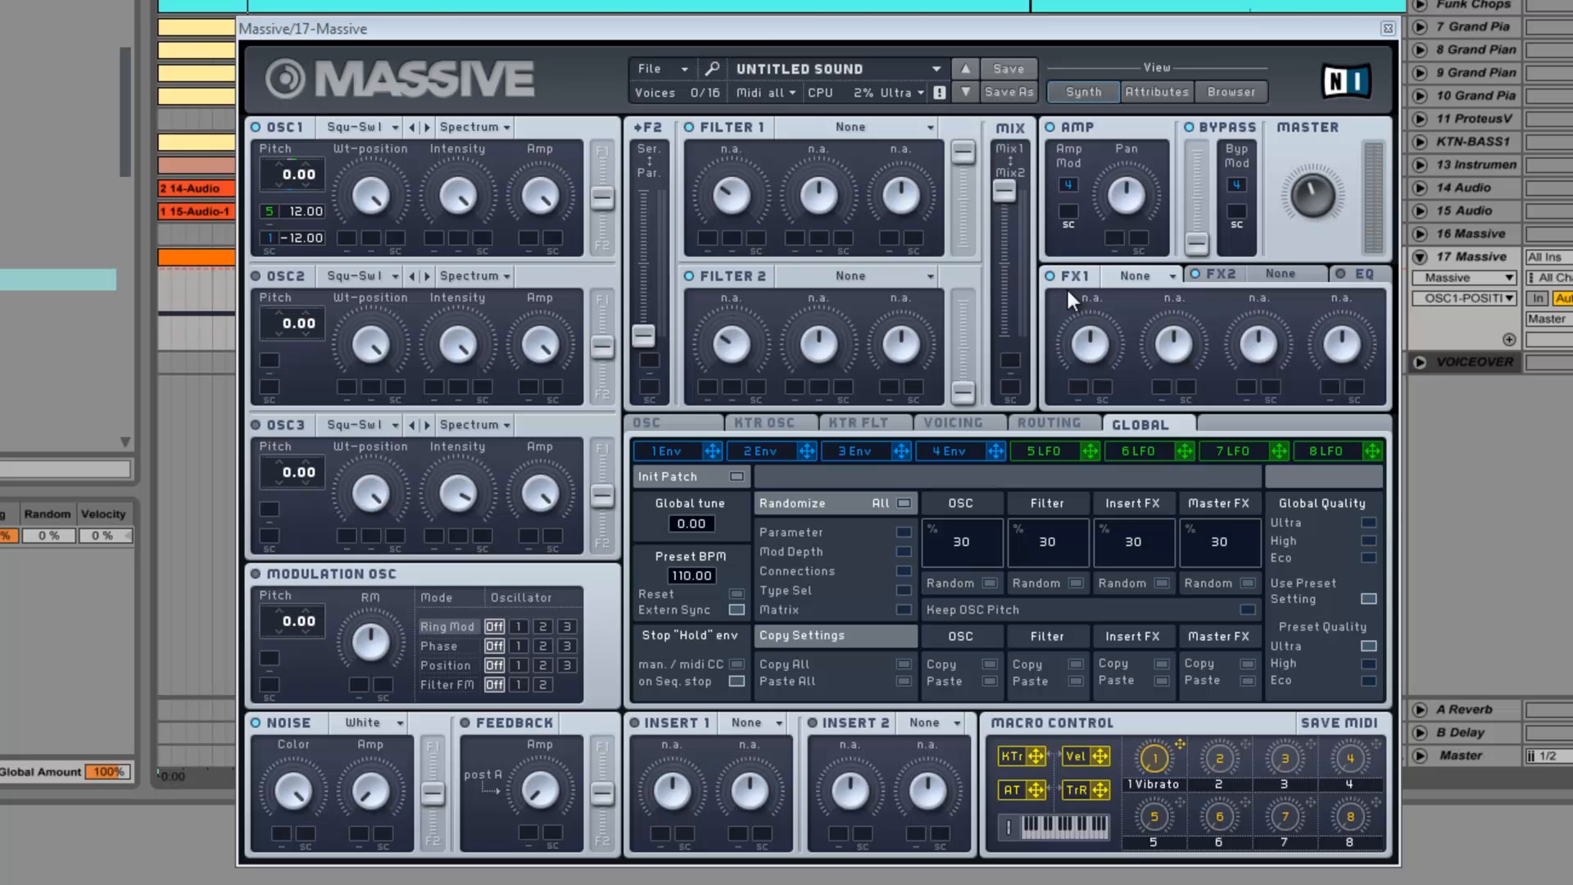
# Step: Shape LFO 5 with maximum rate, reduced amp, the crossfade fully on the sine curve, and a shifted sine phase
pyautogui.click(1041, 453)
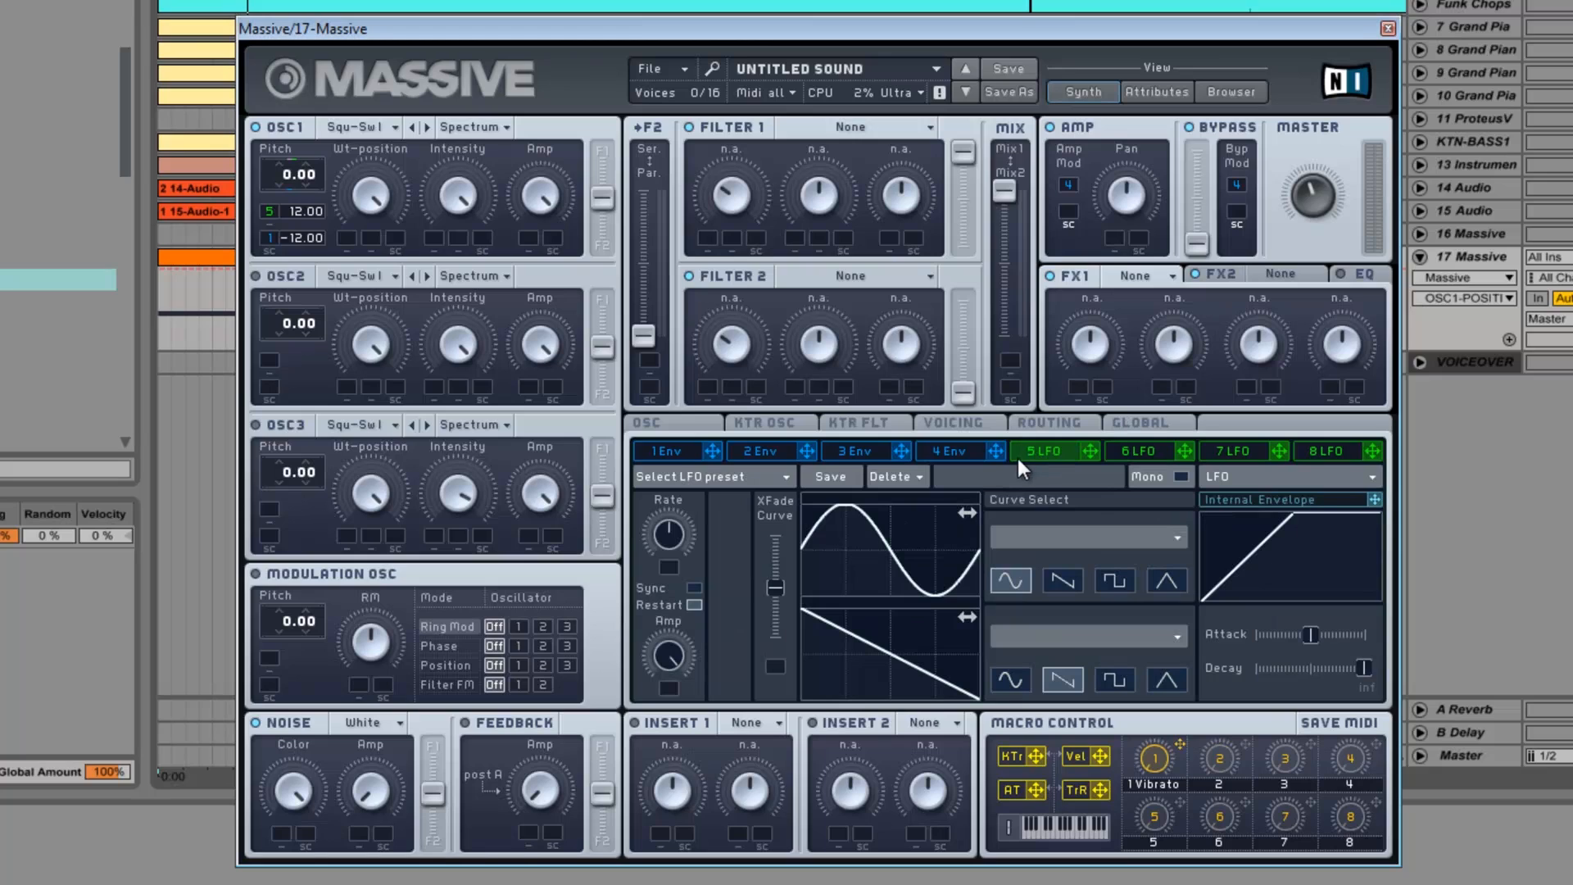
pyautogui.moveTo(672, 544); pyautogui.dragTo(671, 499)
pyautogui.moveTo(665, 655); pyautogui.dragTo(641, 774)
pyautogui.moveTo(775, 589); pyautogui.dragTo(775, 538)
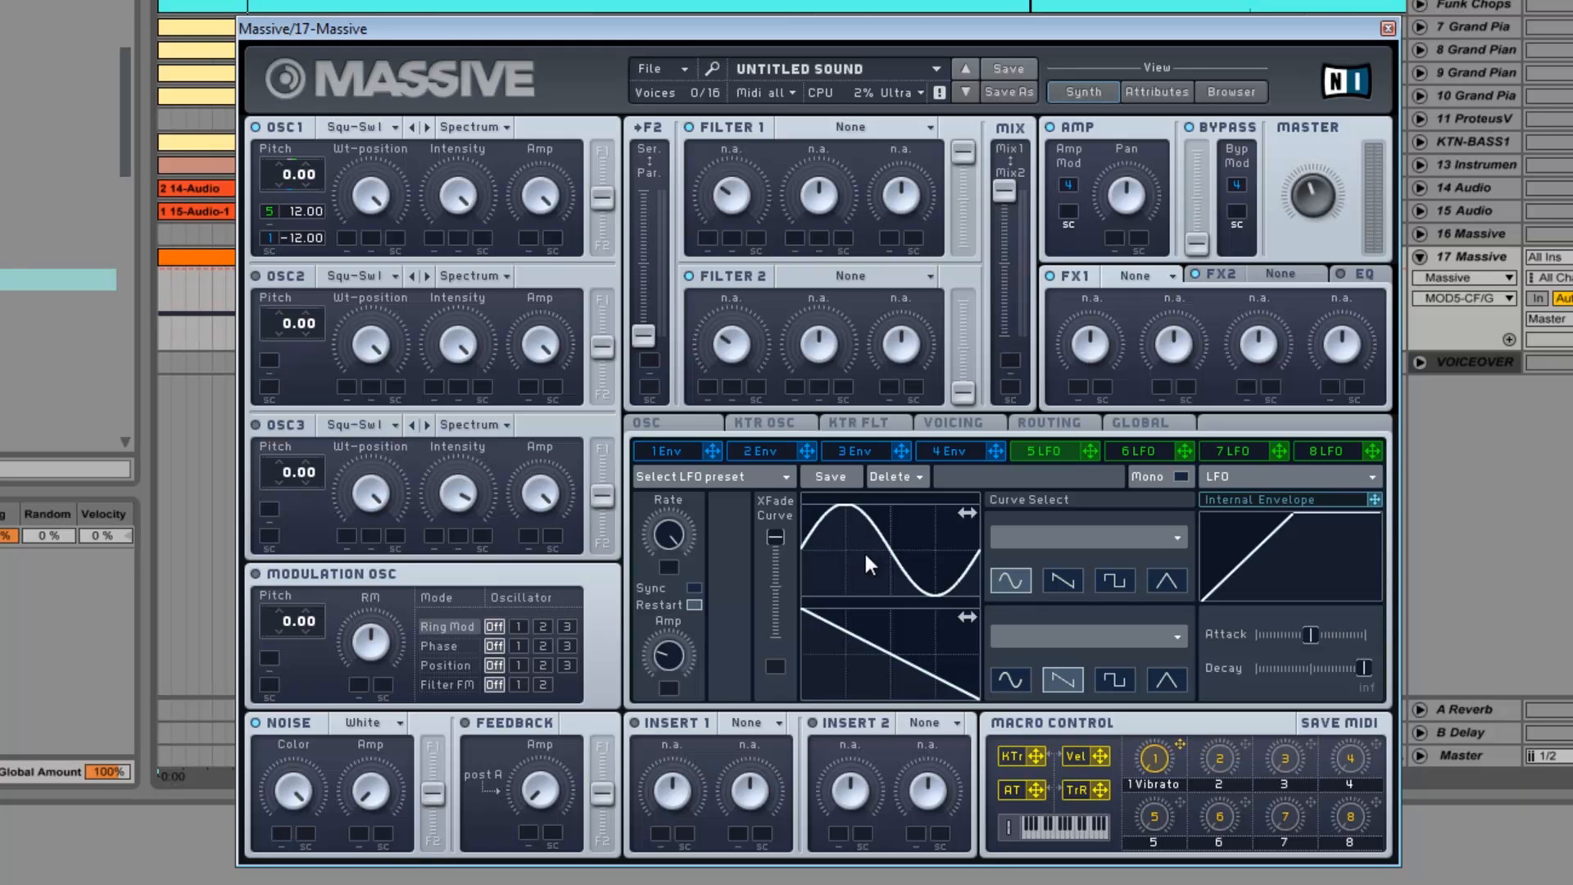
pyautogui.moveTo(859, 548); pyautogui.dragTo(842, 543)
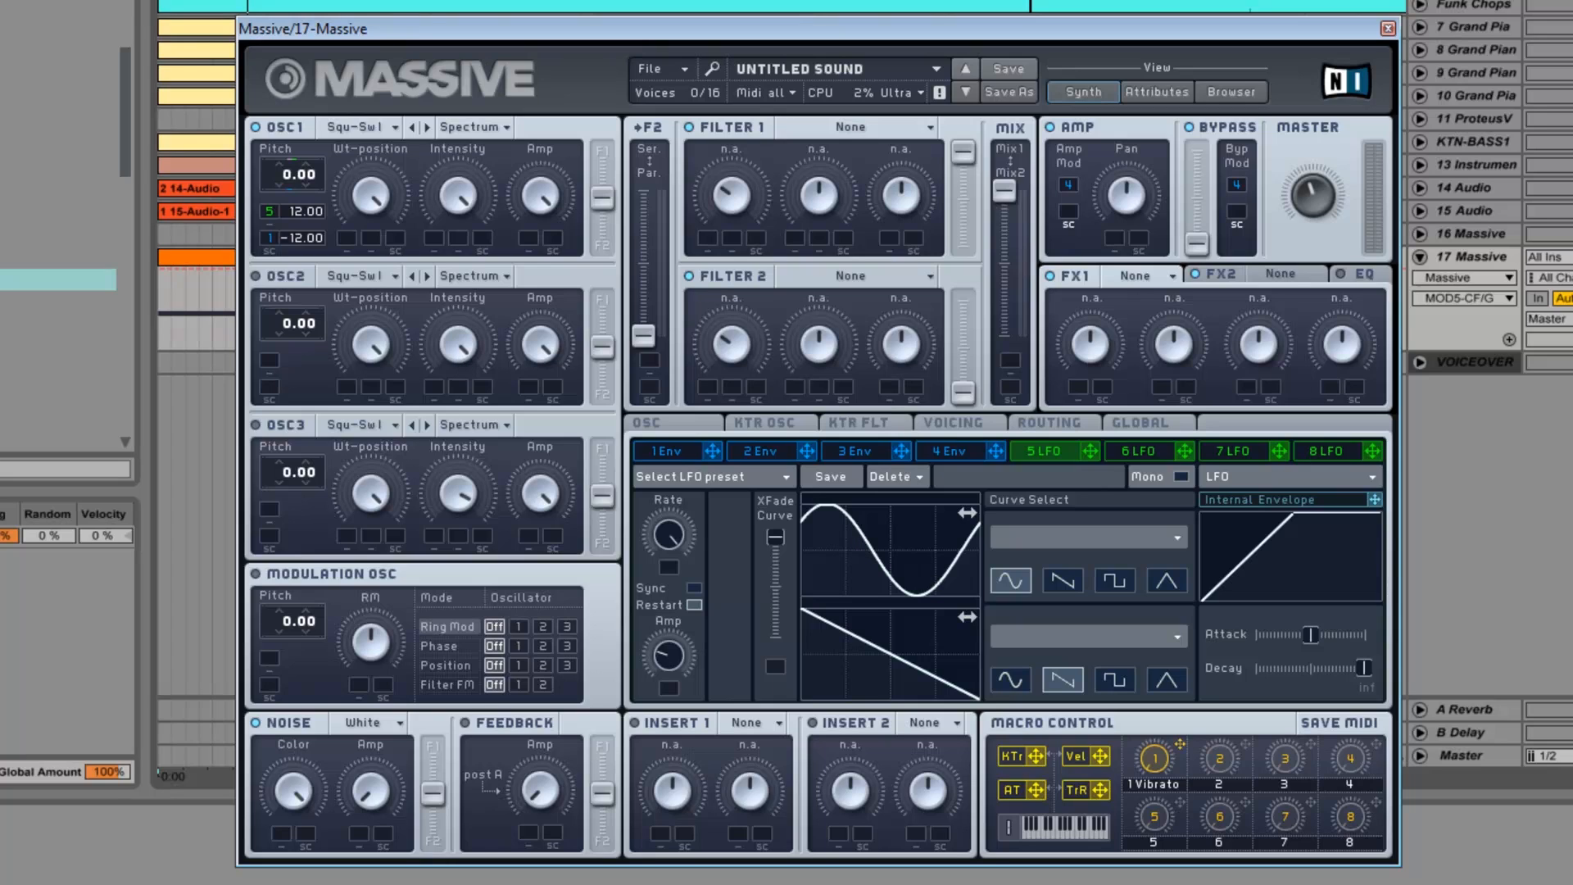
pyautogui.press('space')
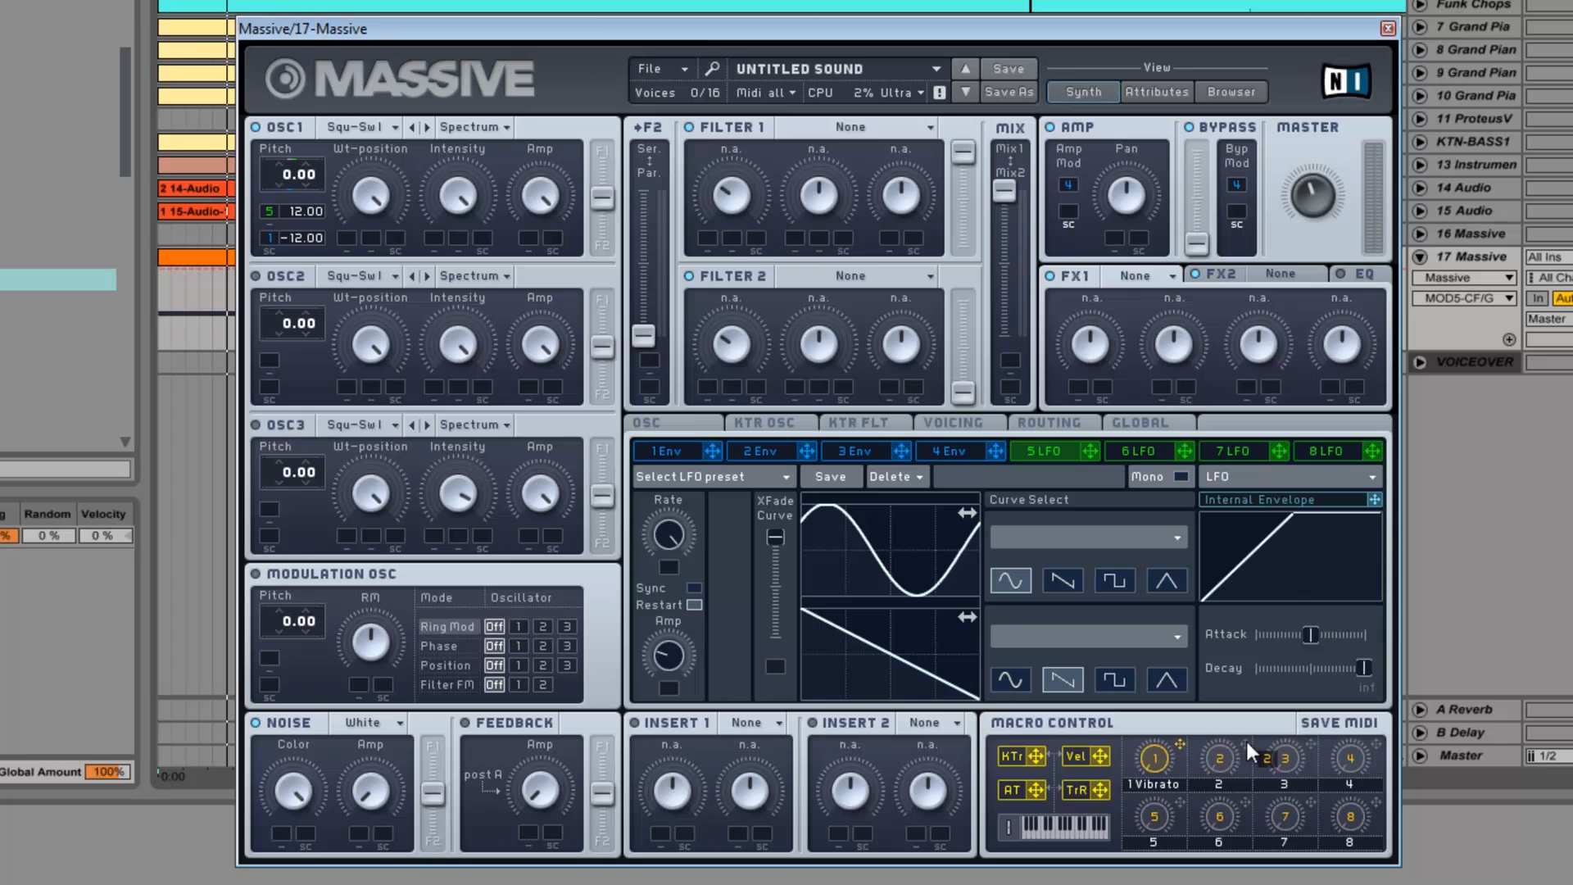
# Step: Map macro 2, named LFO AMP, to the LFO 5 amp and mute the envelope 1 modulation on OSC1 pitch
pyautogui.moveTo(1246, 739); pyautogui.dragTo(672, 695)
pyautogui.click(264, 238)
pyautogui.click(305, 273)
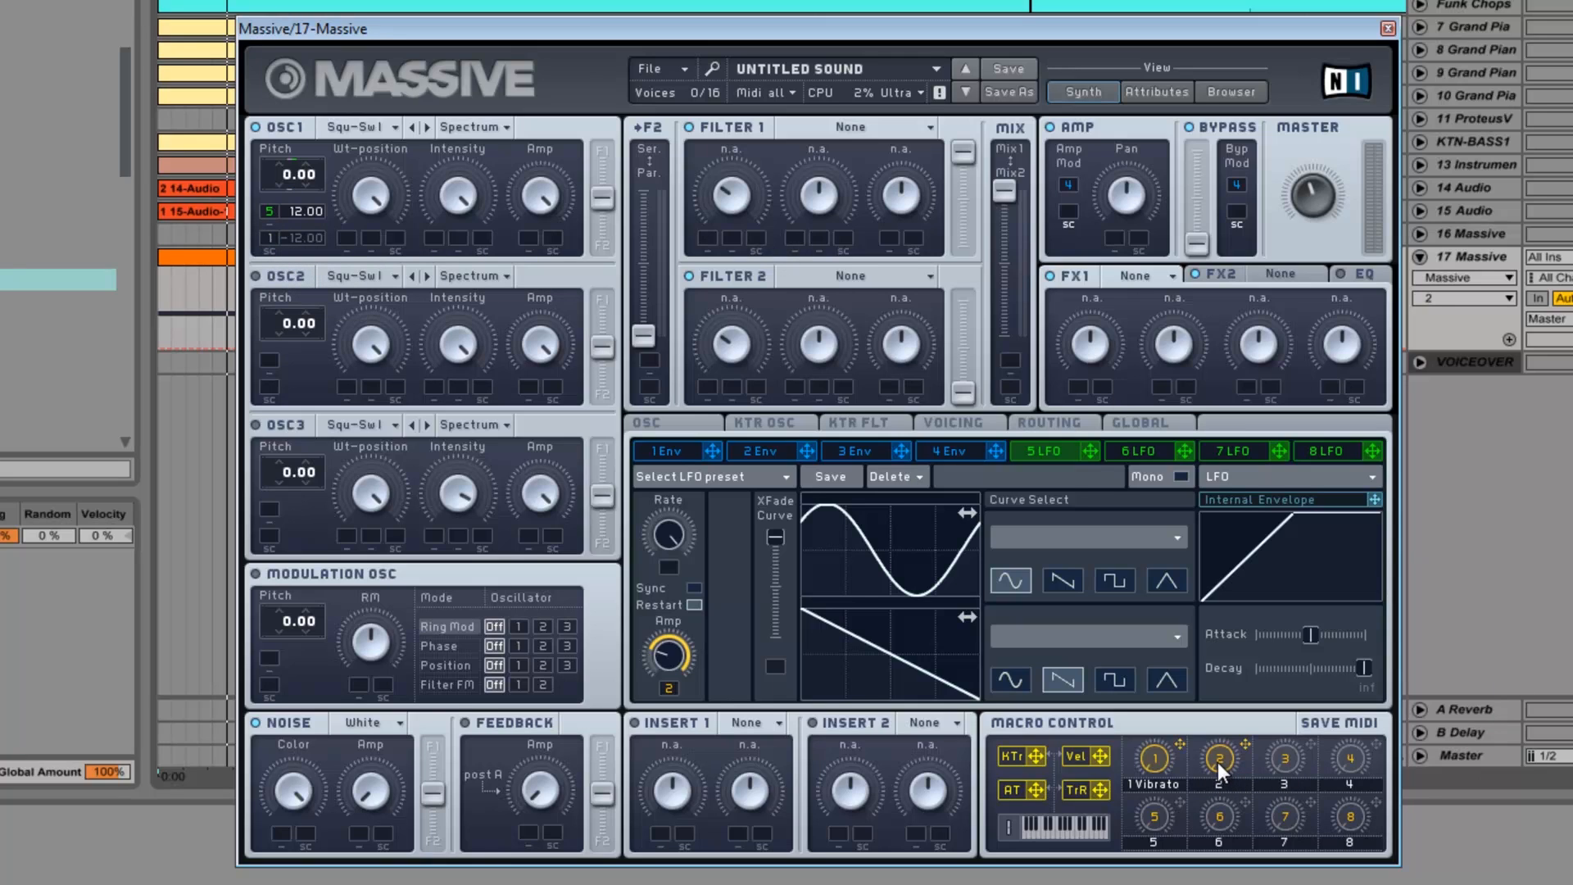
pyautogui.press('space')
pyautogui.moveTo(1218, 762); pyautogui.dragTo(1221, 646)
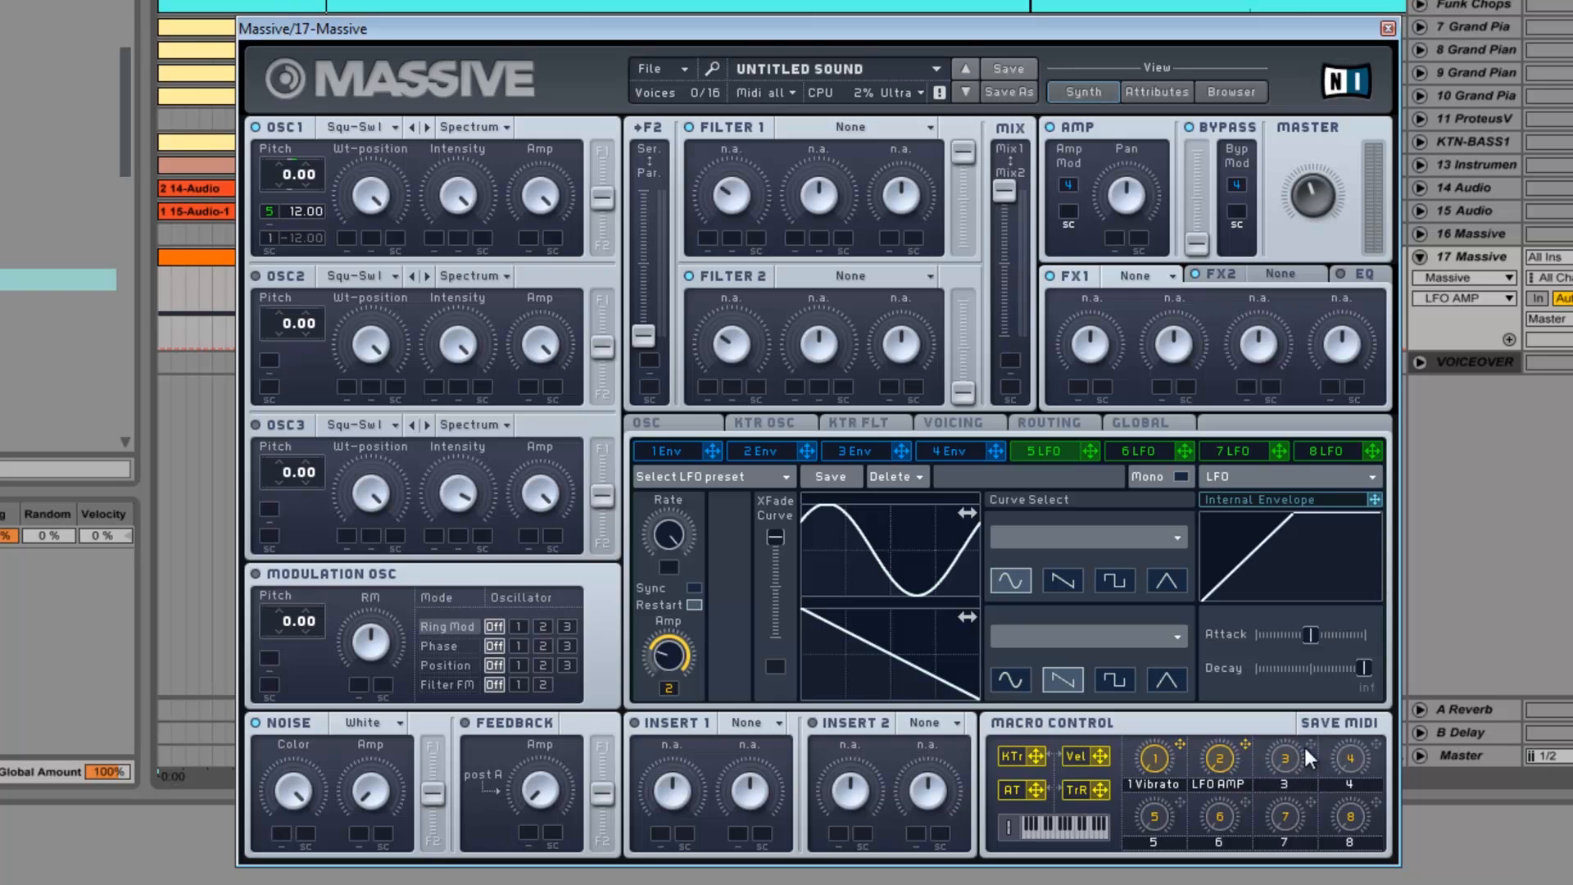
# Step: Map macro 3 to the LFO 5 rate and name it LFO RATE
pyautogui.moveTo(1311, 744); pyautogui.dragTo(672, 567)
pyautogui.doubleClick(1294, 789)
pyautogui.write('LFO S')
pyautogui.press('BackSpace')
pyautogui.write('RATE')
pyautogui.click(1283, 756)
# Step: Audition the clip and slightly shift the phase of the LFO 5 sine curve
pyautogui.press('space')
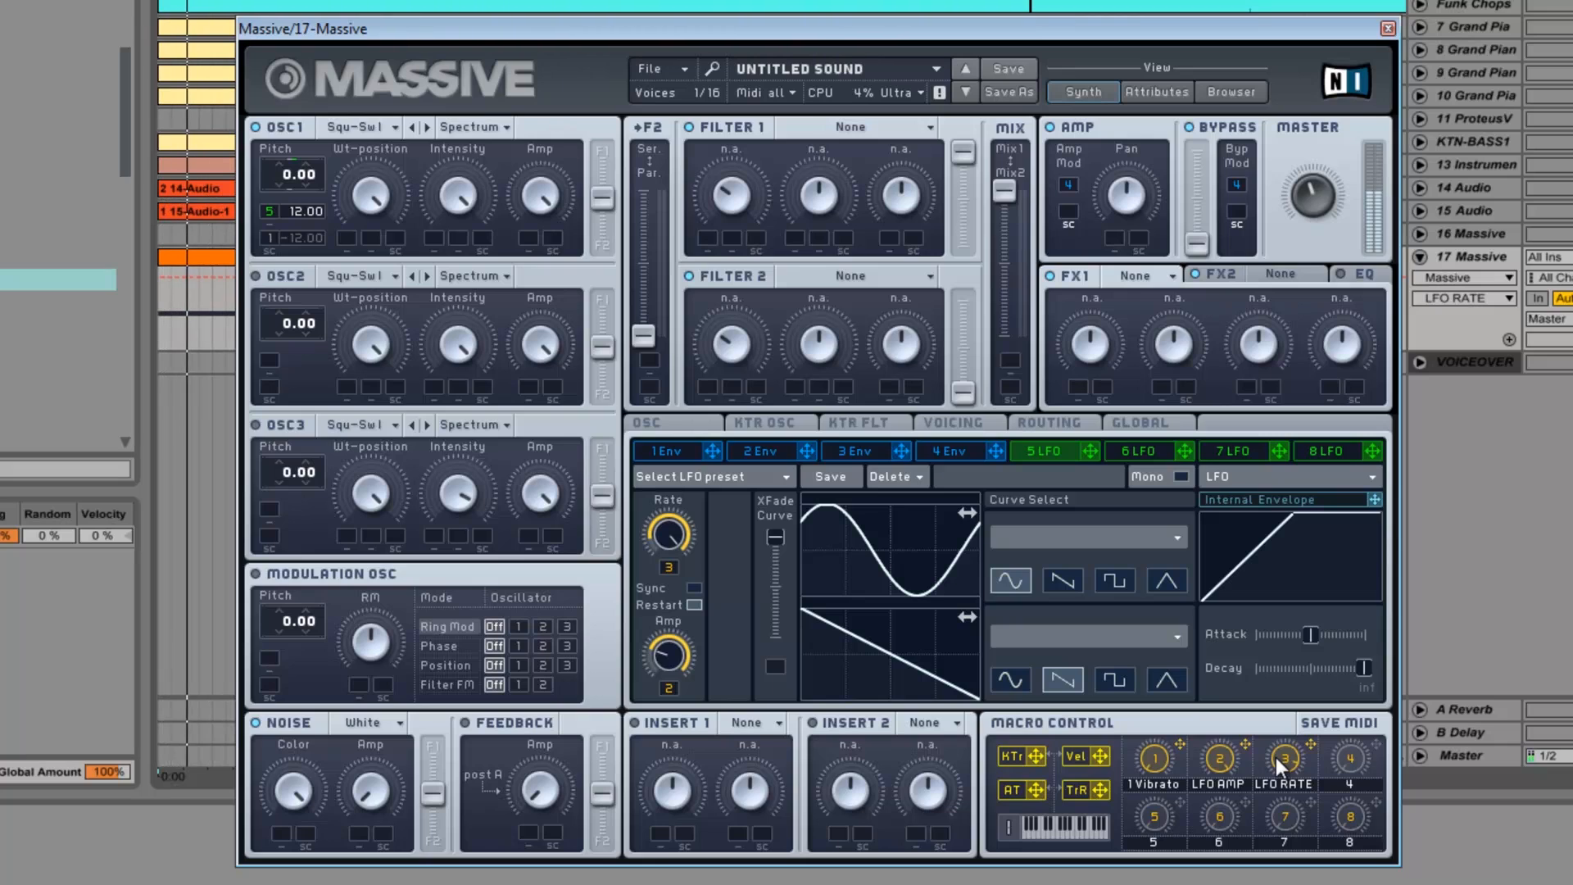
pyautogui.moveTo(825, 546); pyautogui.dragTo(835, 545)
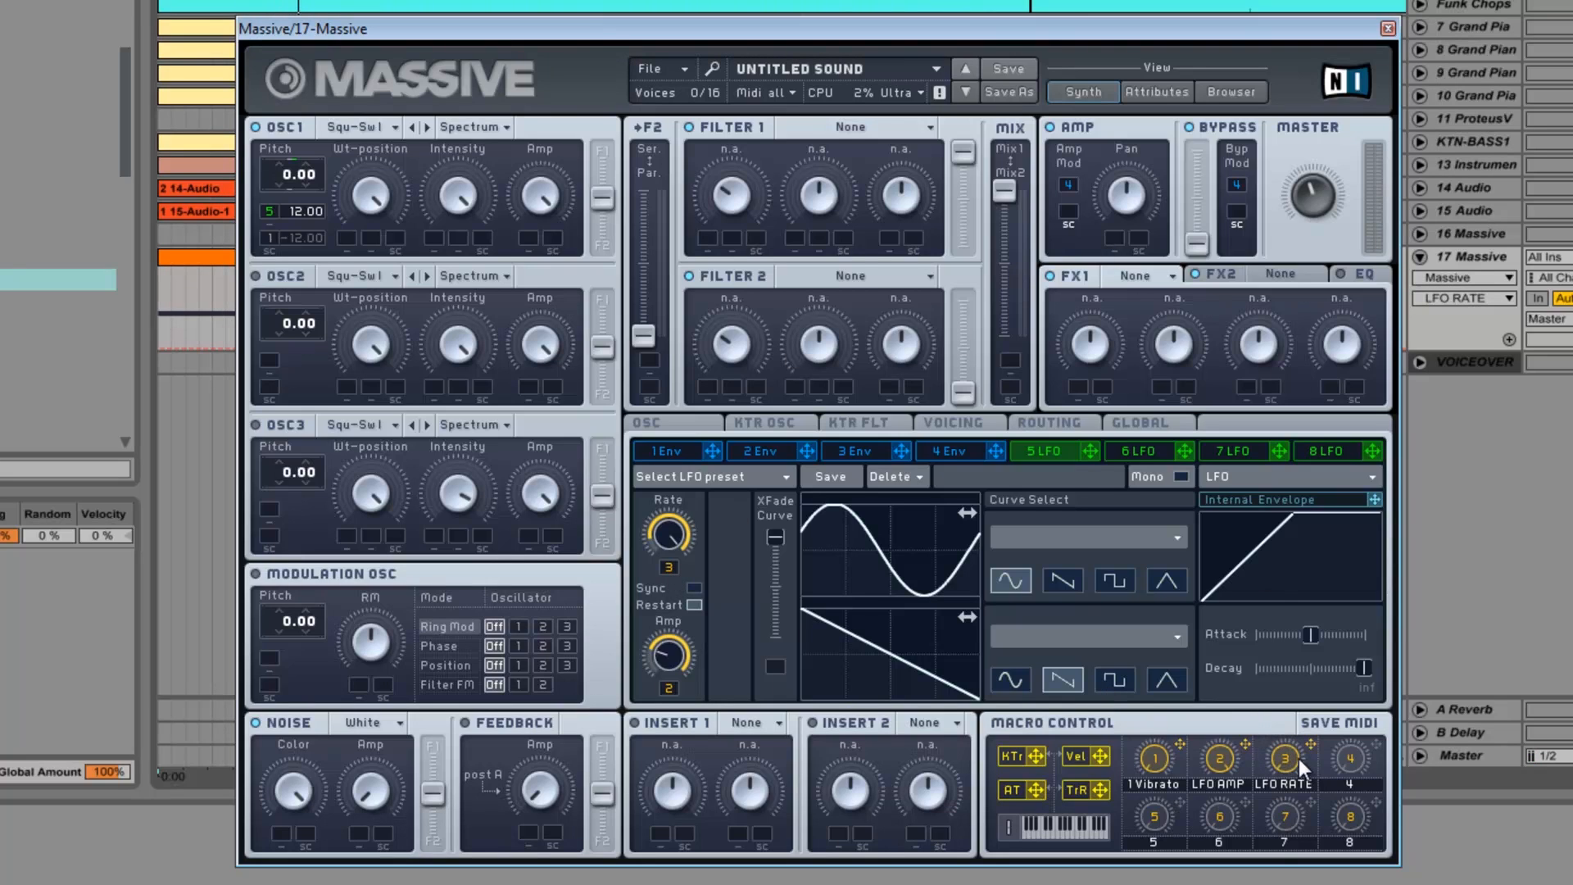
pyautogui.click(1223, 759)
# Step: Shape envelope 1 with a short attack, a shorter decay, and the decay level at zero
pyautogui.click(682, 448)
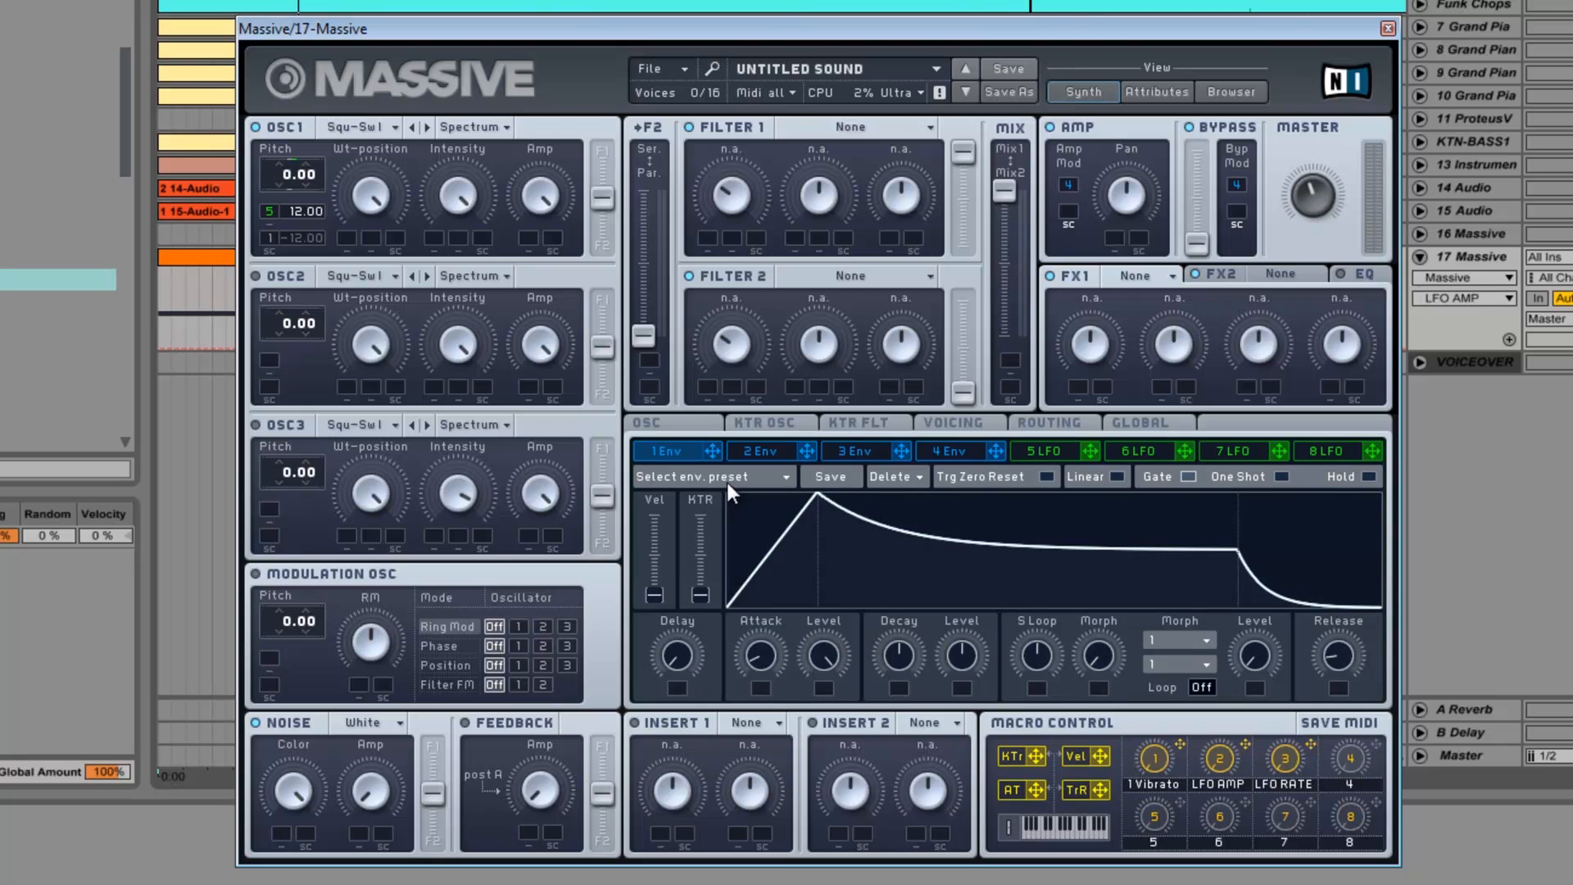
pyautogui.moveTo(764, 659); pyautogui.dragTo(760, 672)
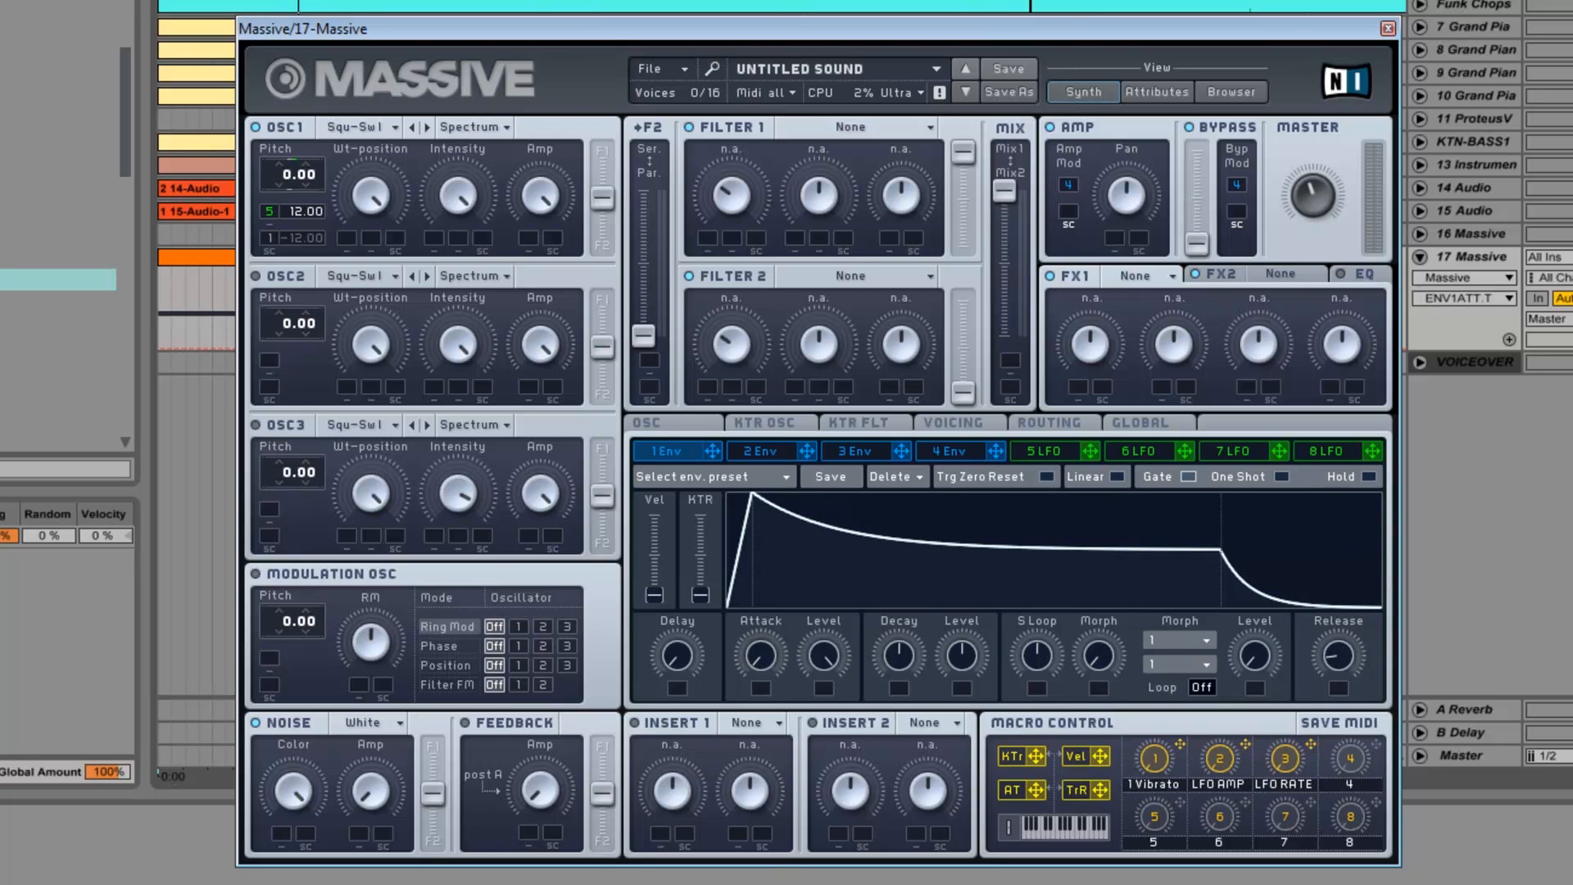
pyautogui.moveTo(888, 672)
pyautogui.mouseDown()
pyautogui.moveTo(896, 658)
pyautogui.moveTo(882, 695)
pyautogui.mouseUp()
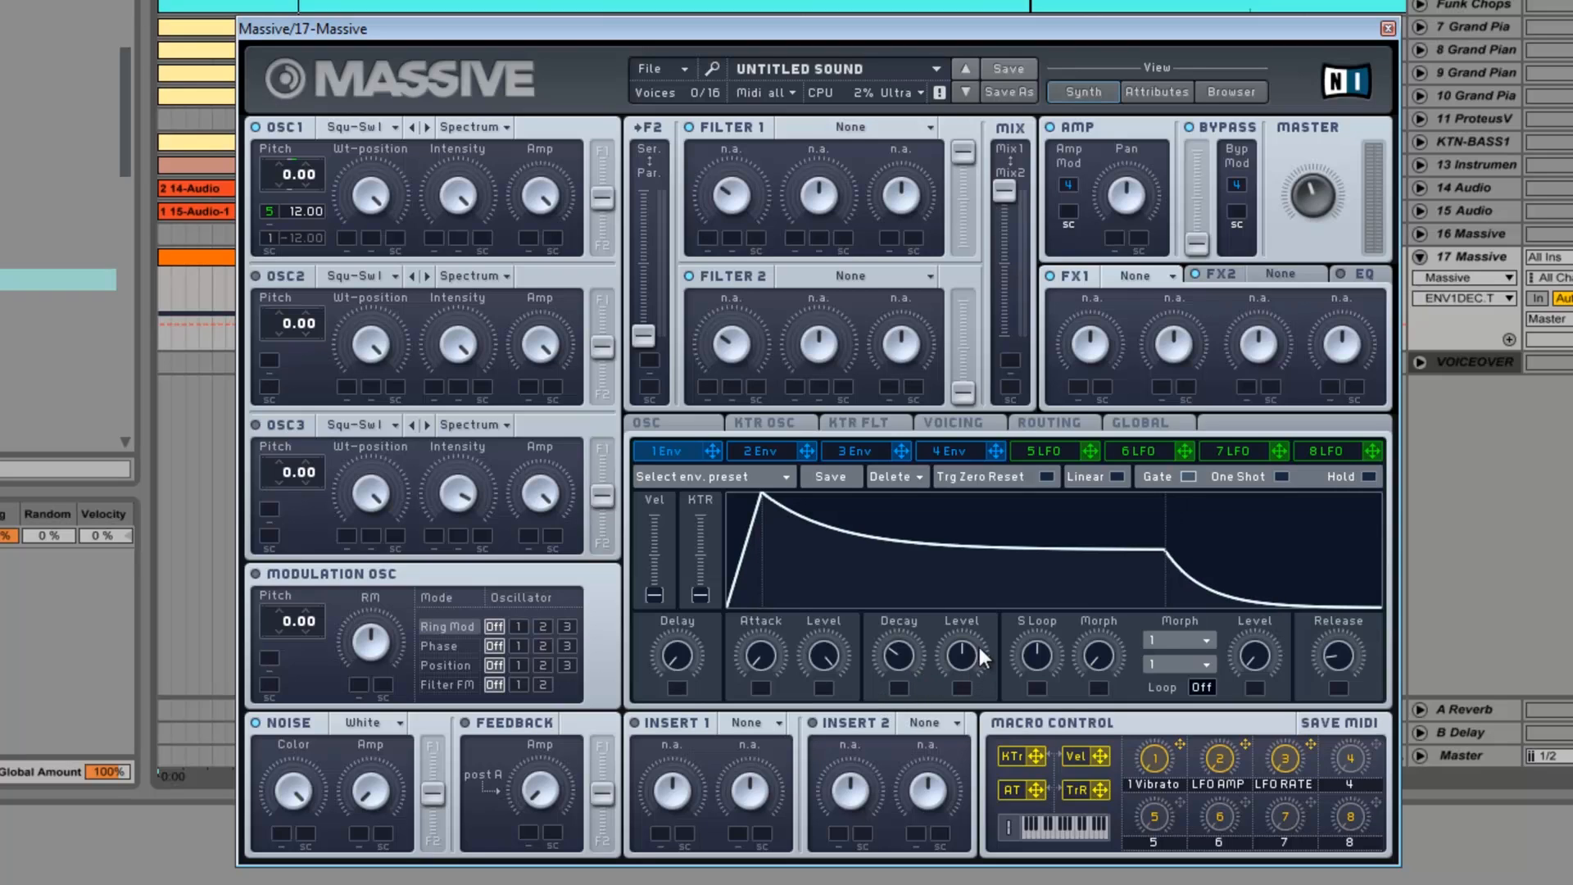
pyautogui.moveTo(970, 646); pyautogui.dragTo(968, 681)
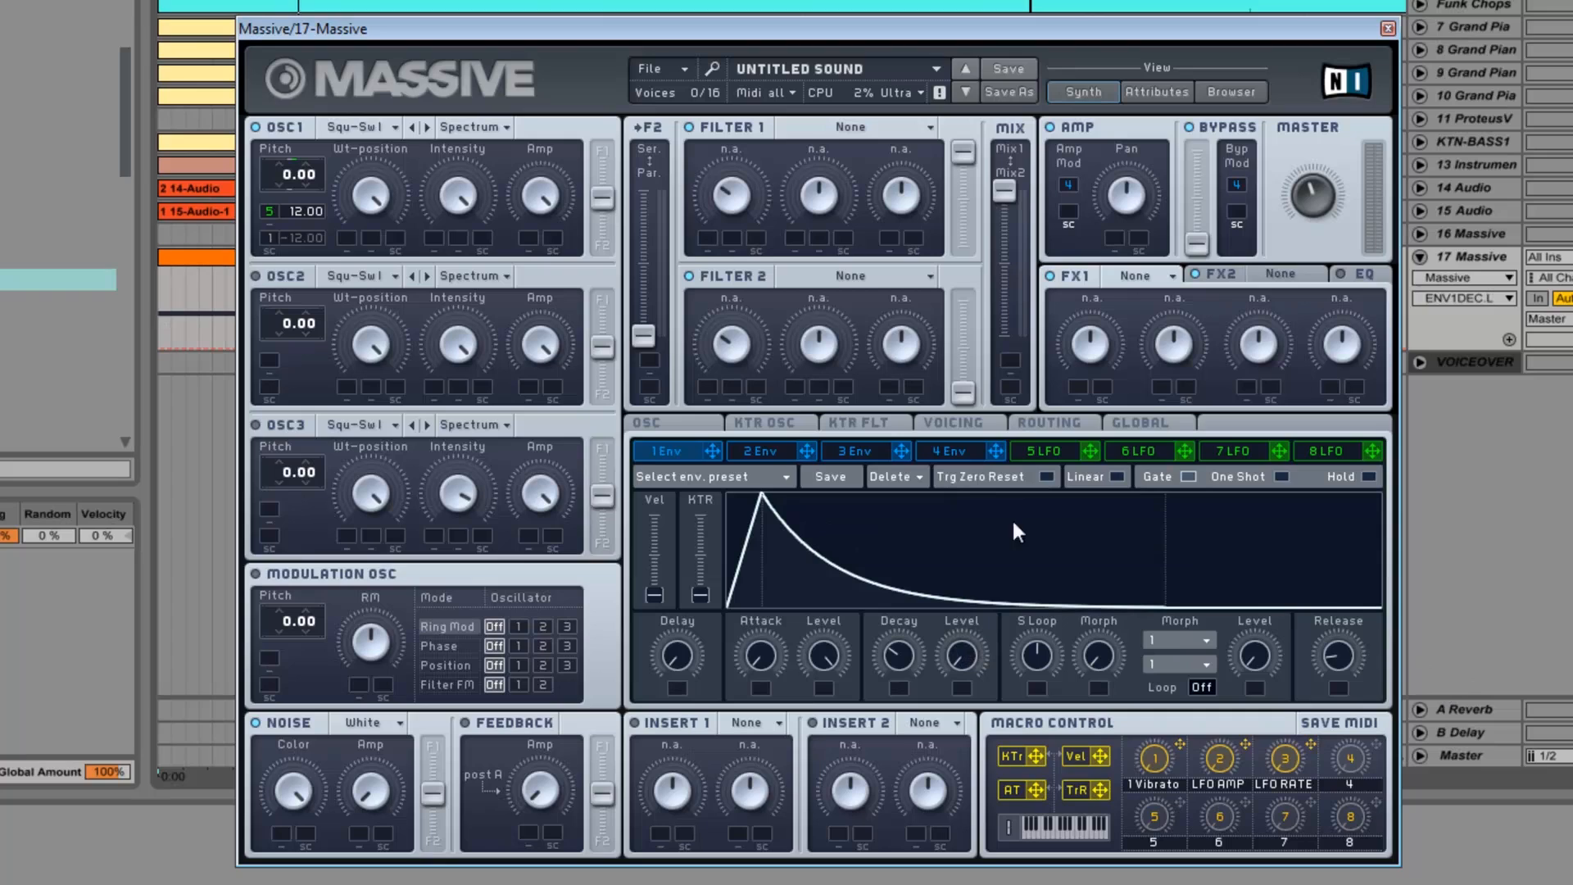
# Step: Reactivate the envelope 1 modulation on OSC1 pitch and fine-tune the envelope's decay time
pyautogui.rightClick(271, 237)
pyautogui.click(325, 282)
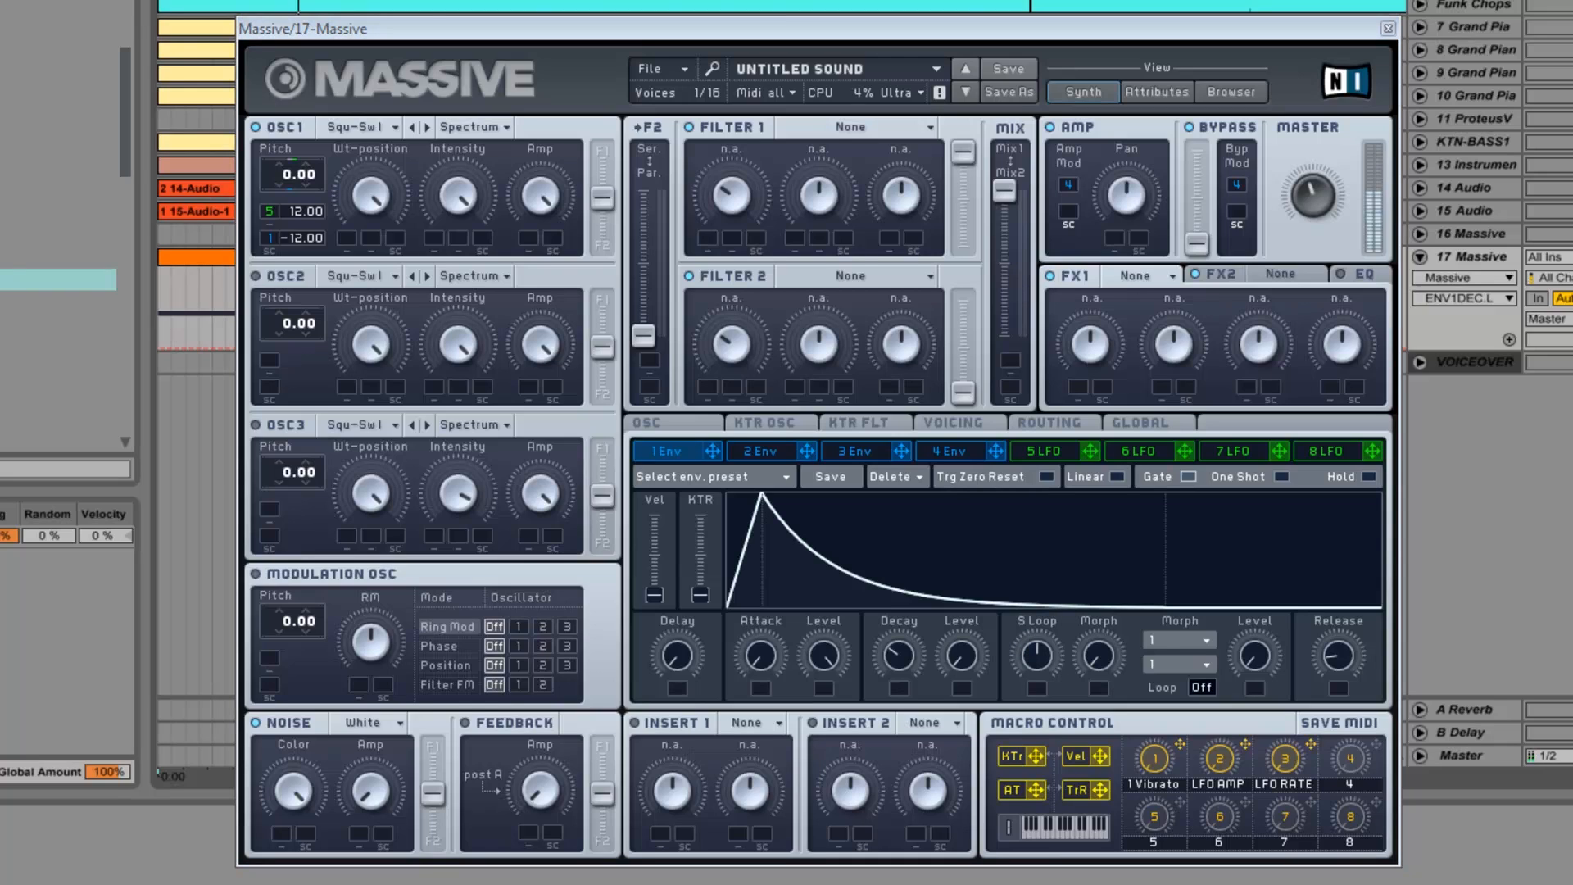
pyautogui.moveTo(906, 661)
pyautogui.mouseDown()
pyautogui.moveTo(906, 622)
pyautogui.moveTo(886, 697)
pyautogui.mouseUp()
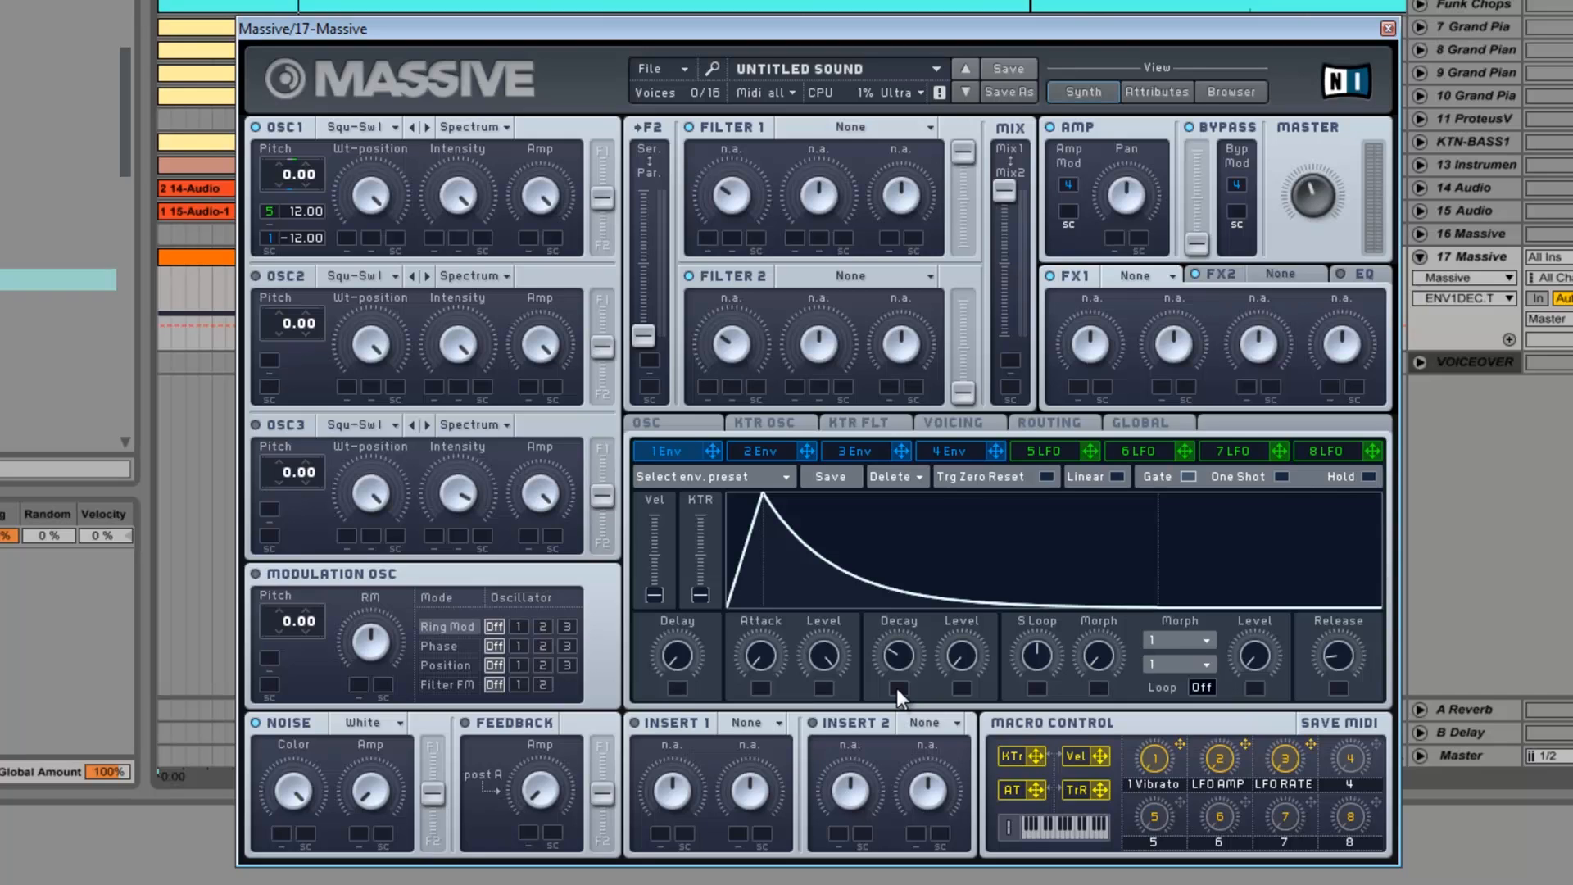
# Step: Set FX1 to Classic Tube and lower its dry/wet amount
pyautogui.click(1149, 275)
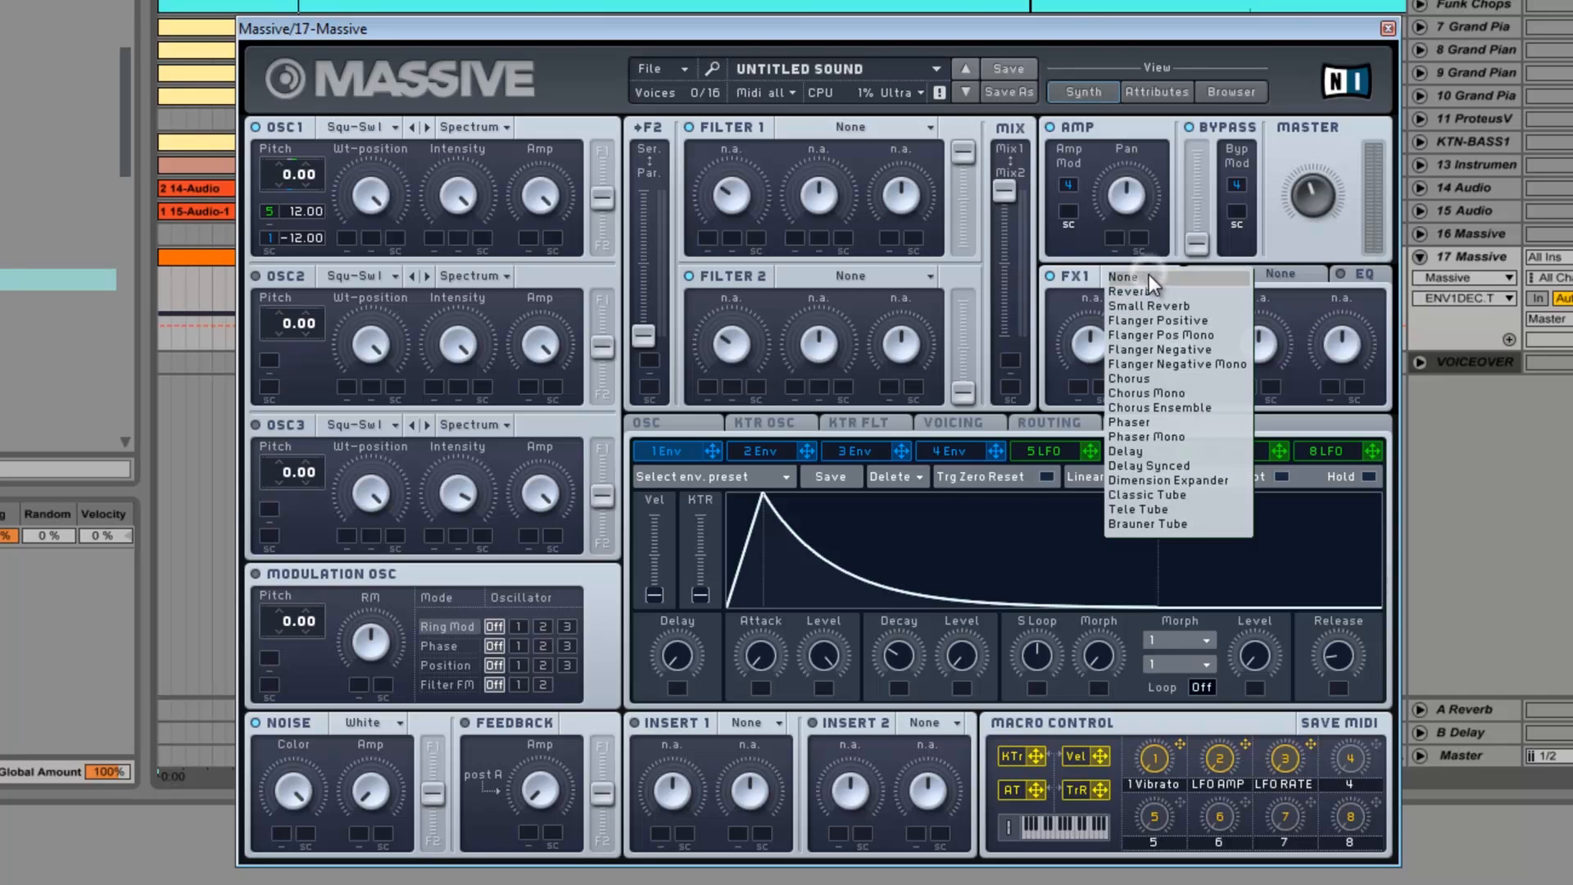
pyautogui.click(1150, 496)
pyautogui.click(1096, 349)
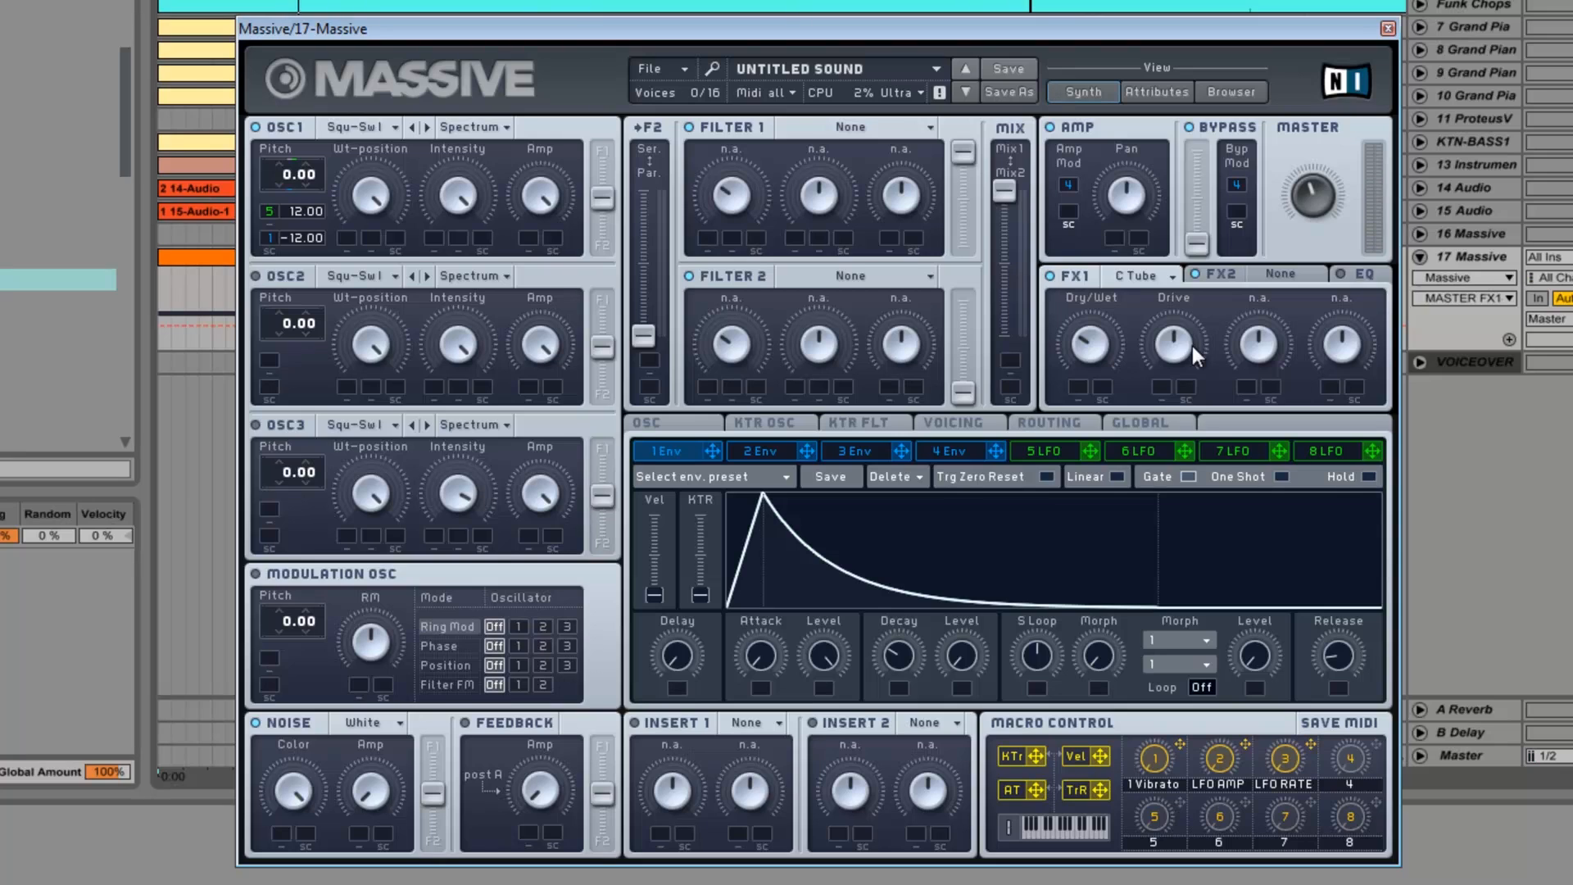
# Step: Set FX2 to Dimension Expander and adjust its dry/wet and size amounts
pyautogui.click(1292, 275)
pyautogui.click(1289, 276)
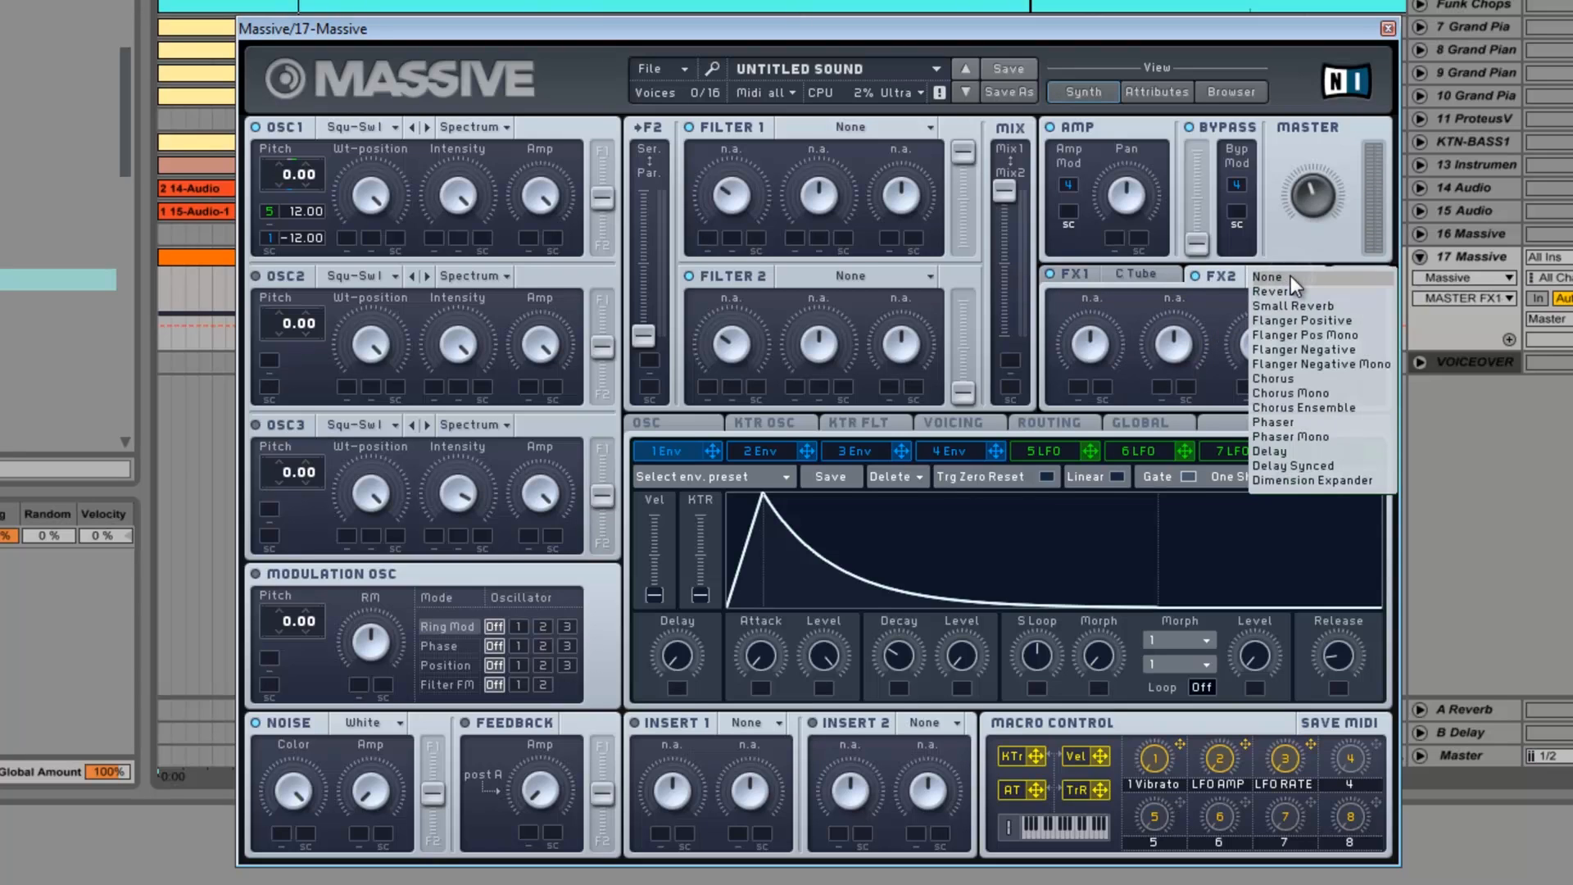
pyautogui.click(1286, 479)
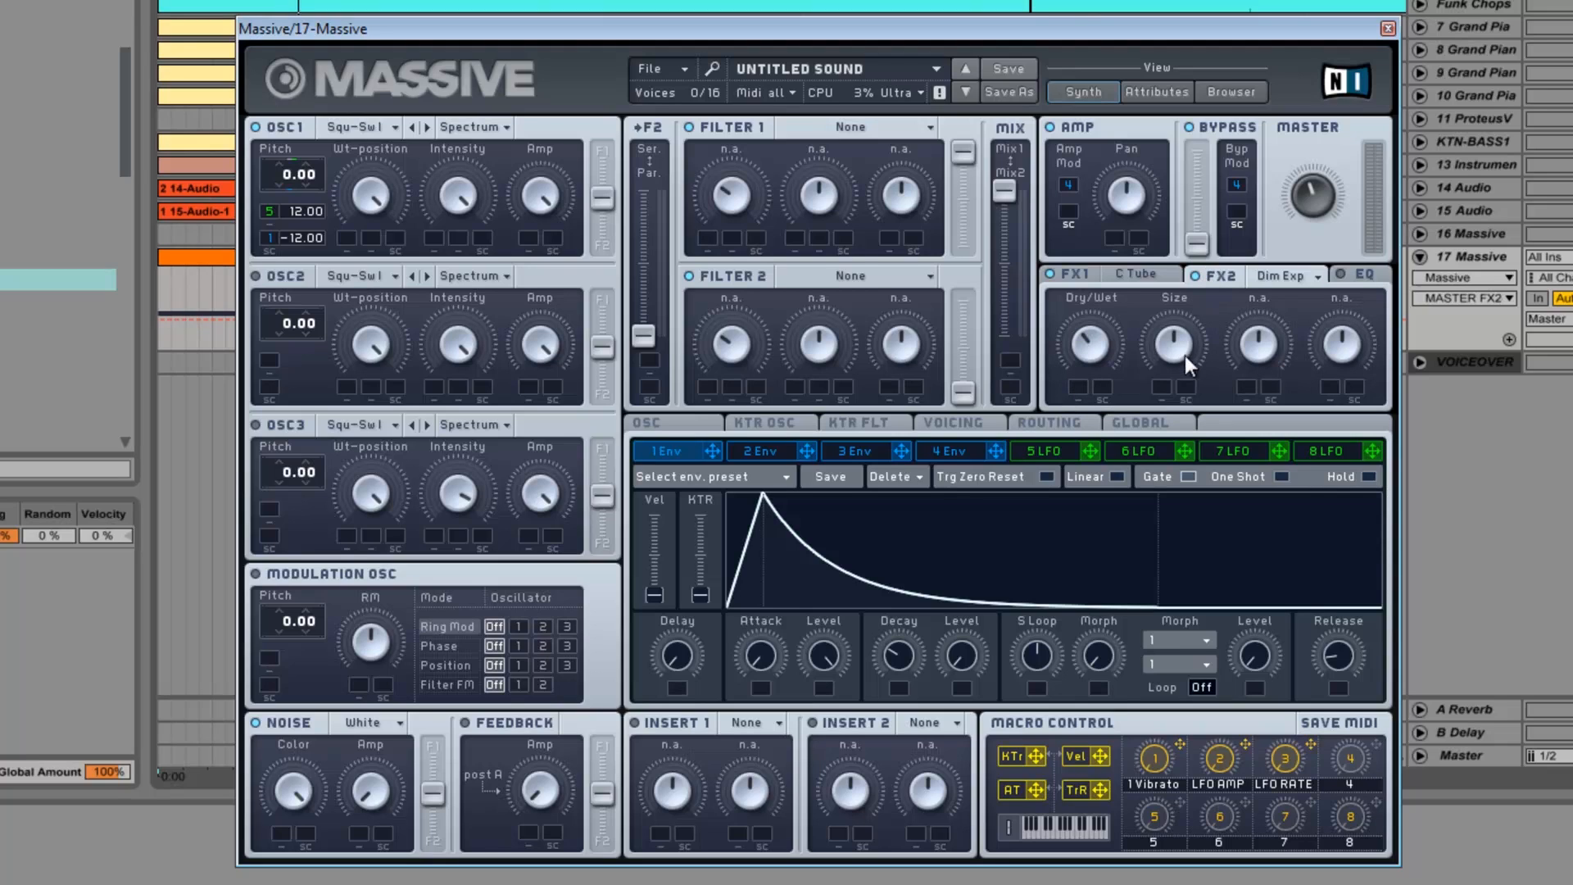
pyautogui.moveTo(1178, 344); pyautogui.dragTo(1153, 408)
# Step: Enable the EQ with raised Boost and High Shelf, and adjust the master volume
pyautogui.click(1365, 276)
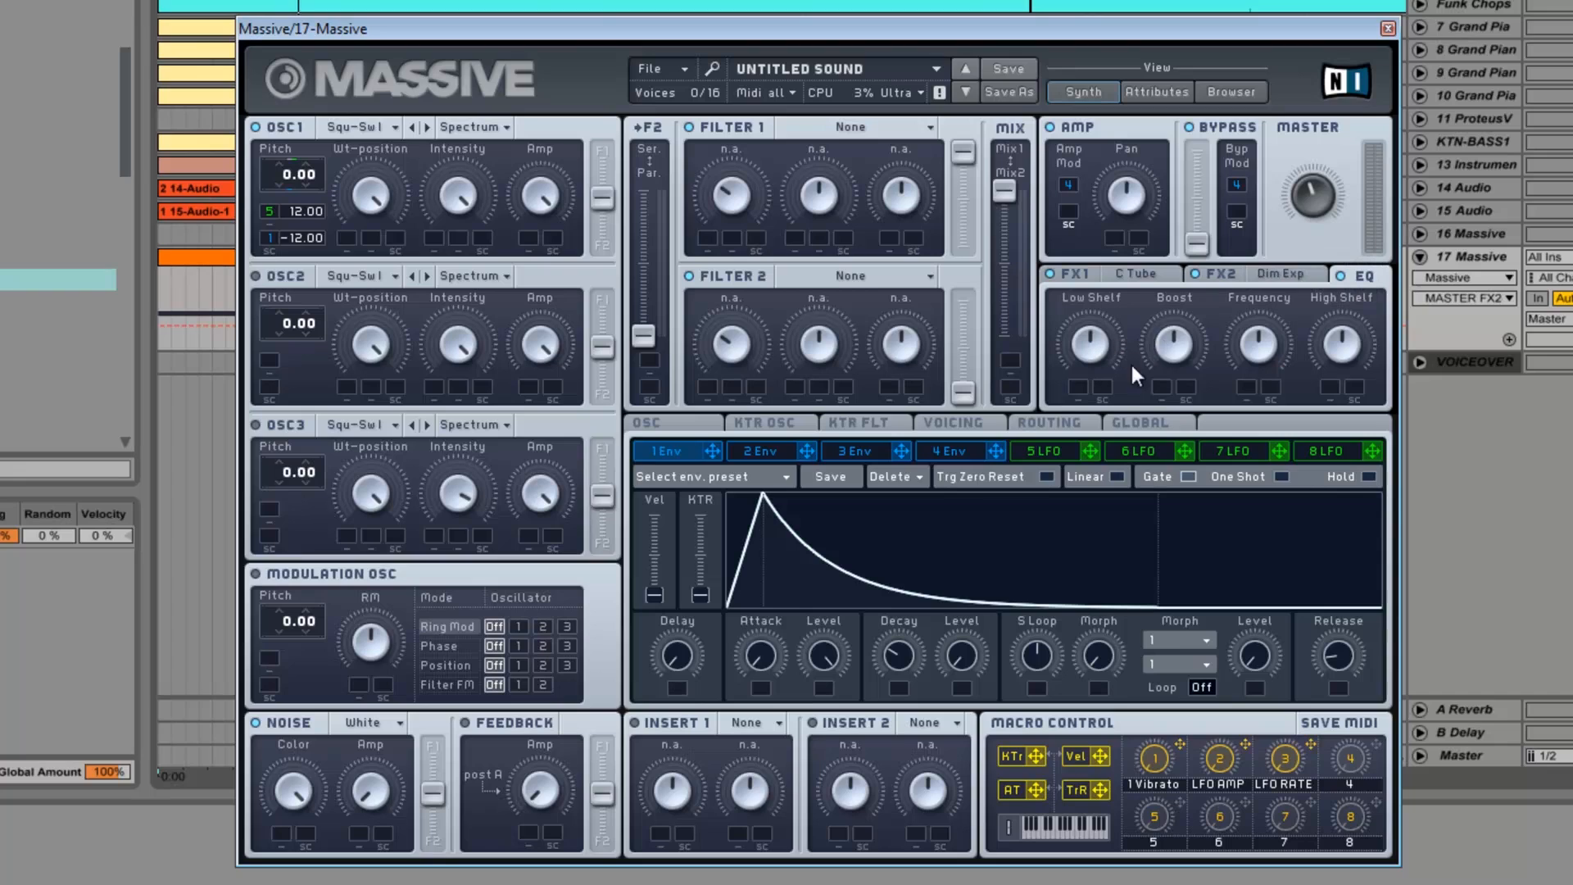
pyautogui.click(1179, 341)
pyautogui.click(1342, 359)
pyautogui.click(1328, 202)
# Step: Enable Feedback, raise its amp, and switch it off and on to compare the sound
pyautogui.click(544, 720)
pyautogui.moveTo(544, 795); pyautogui.dragTo(544, 752)
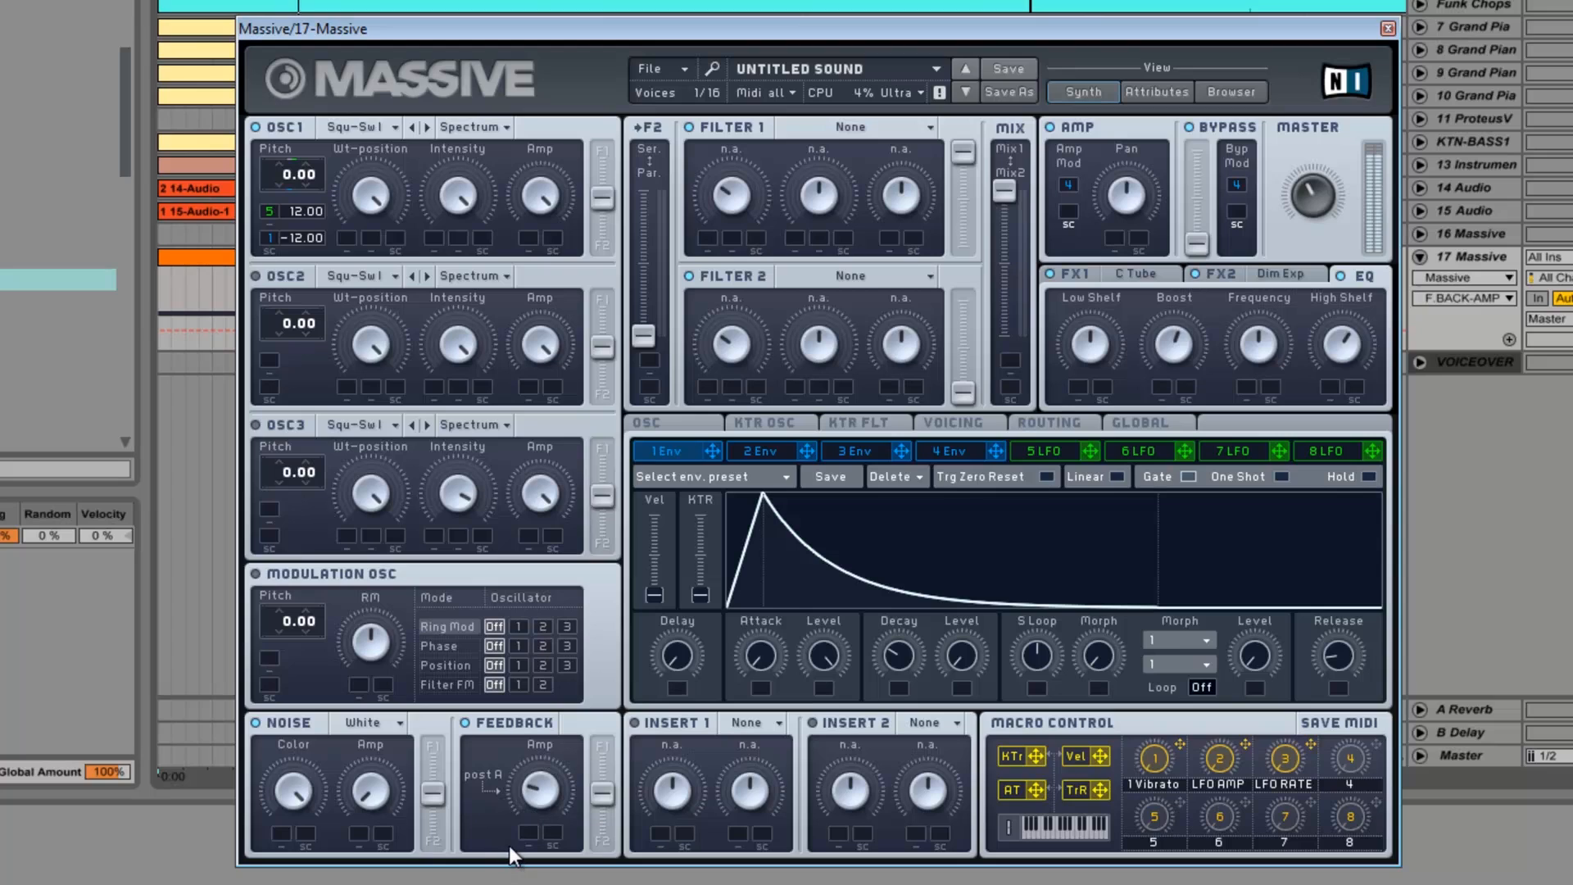
pyautogui.click(468, 722)
pyautogui.click(474, 721)
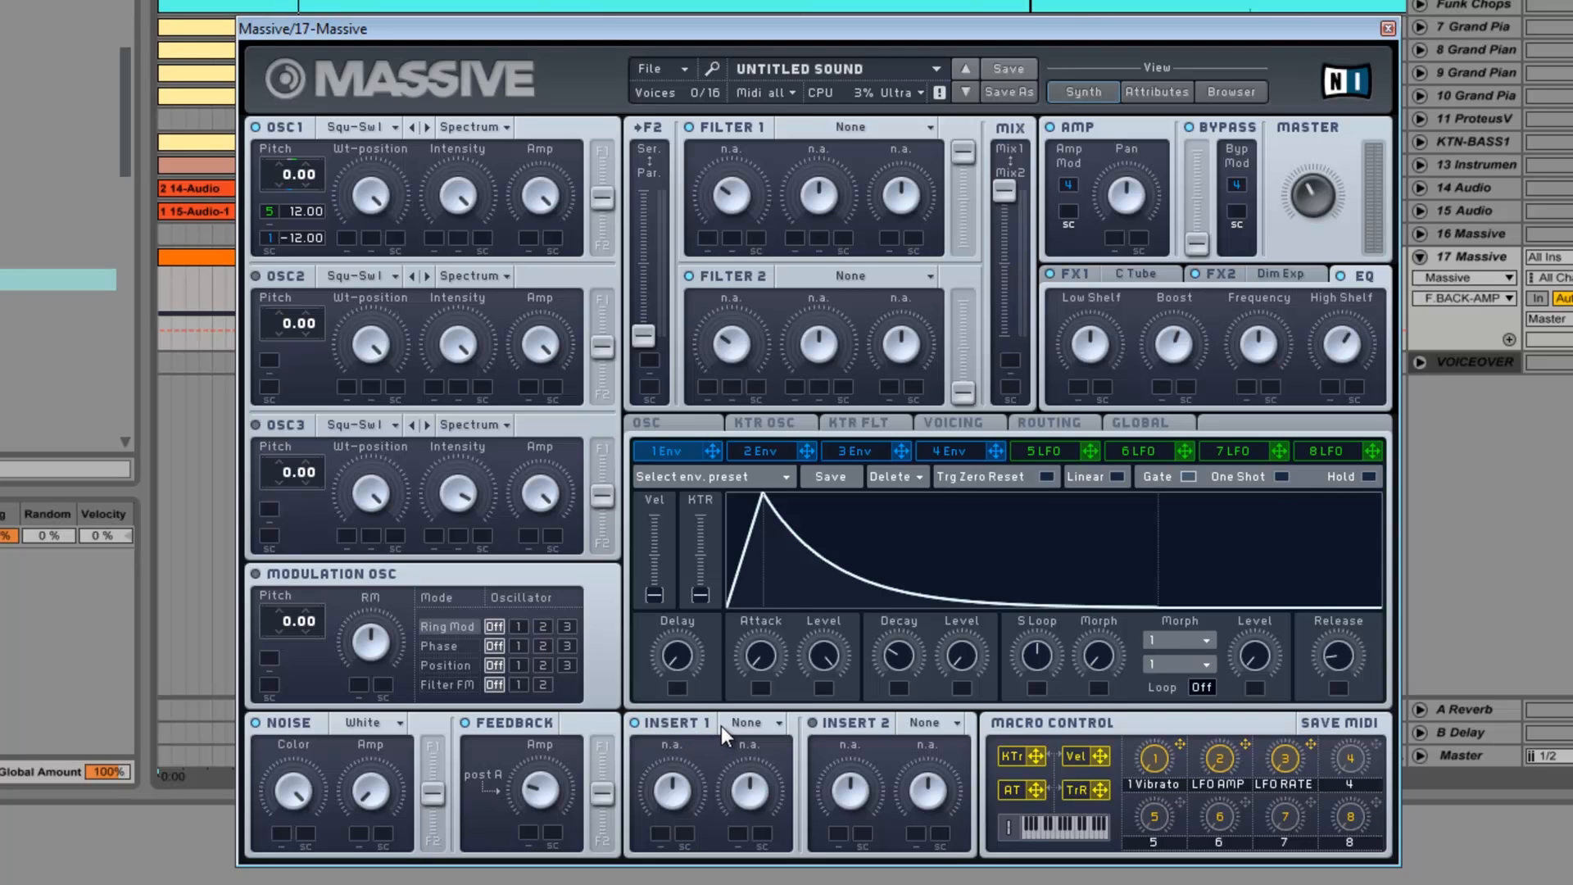
# Step: Set the Insert 1 effect to Parabolic Shaper
pyautogui.click(760, 720)
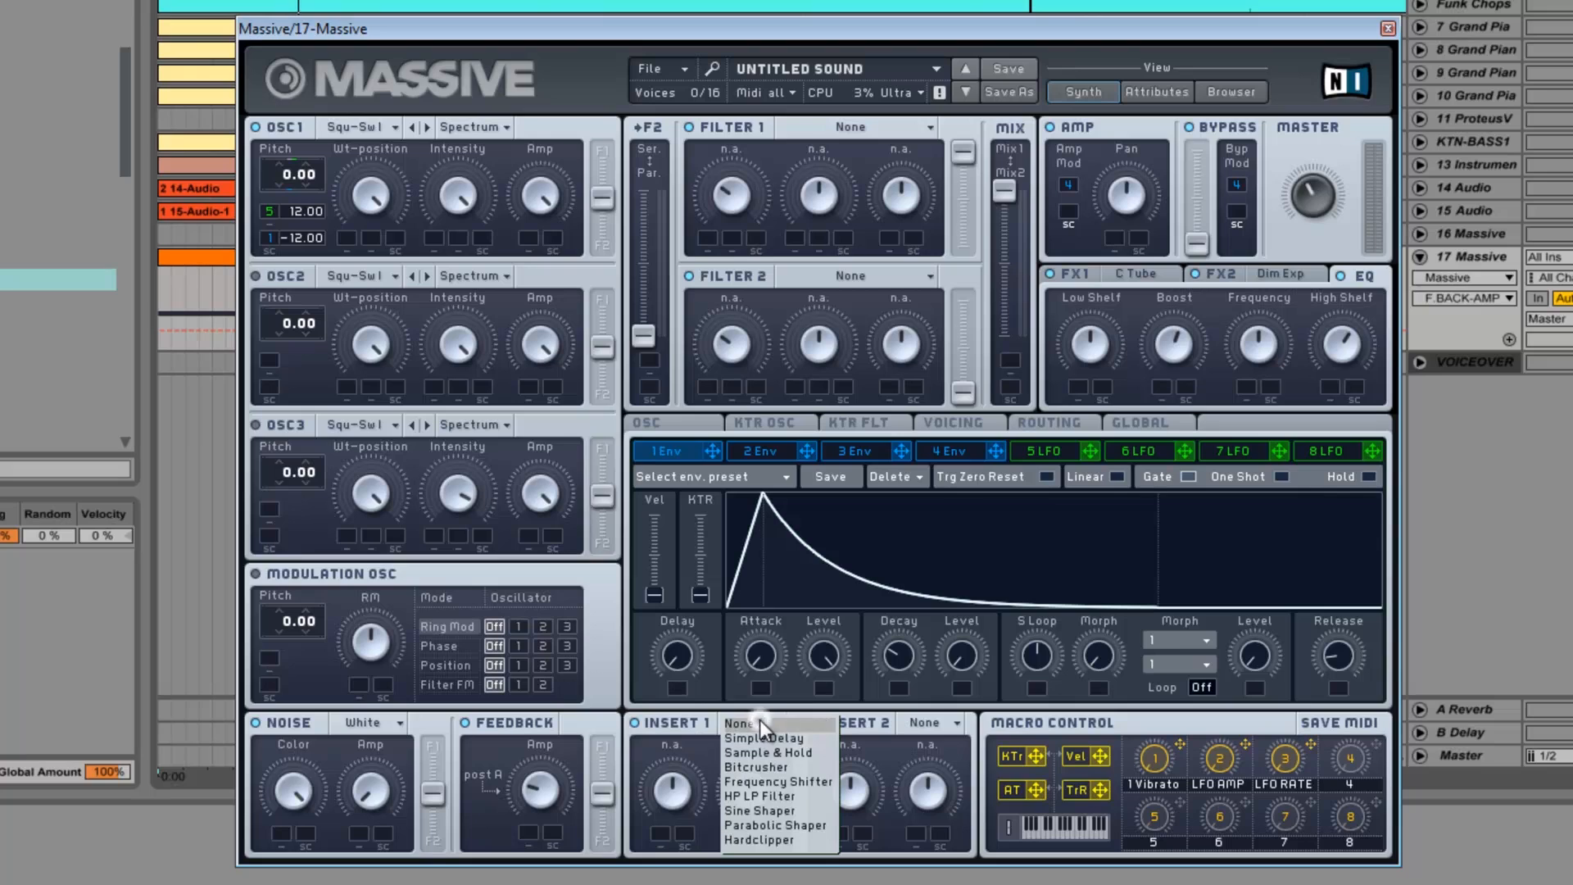
pyautogui.click(789, 824)
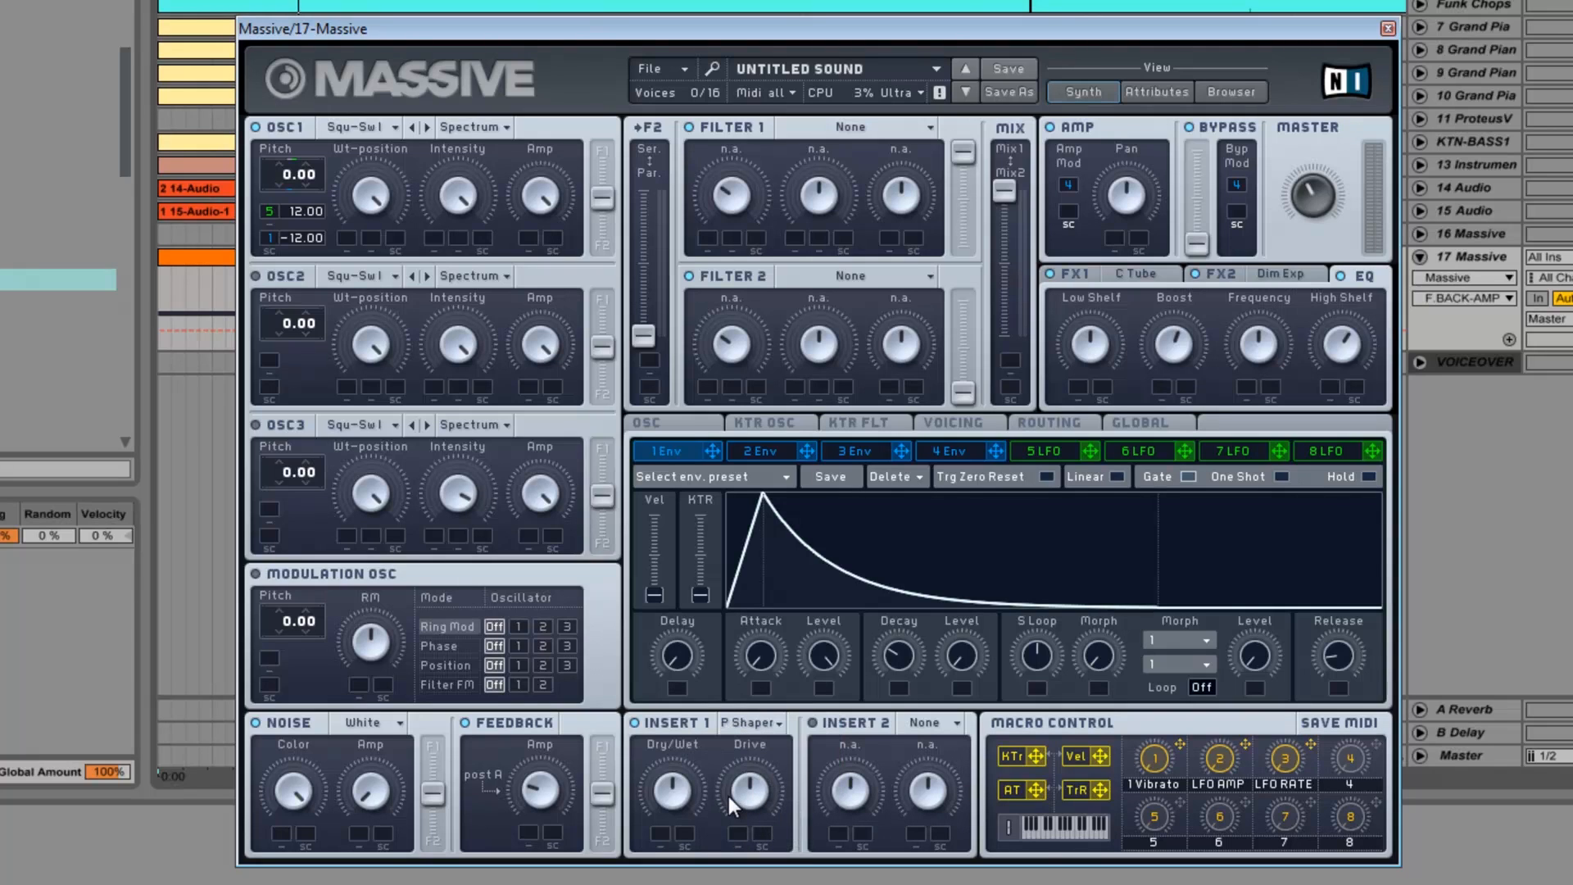
# Step: Lower the Insert 1 dry/wet slightly and reduce its drive
pyautogui.click(687, 790)
pyautogui.moveTo(762, 785); pyautogui.dragTo(750, 846)
# Step: Set the voicing to Monophon with Legato Triller and 2 unisono voices, and enable a slight Pan Position spread
pyautogui.click(965, 425)
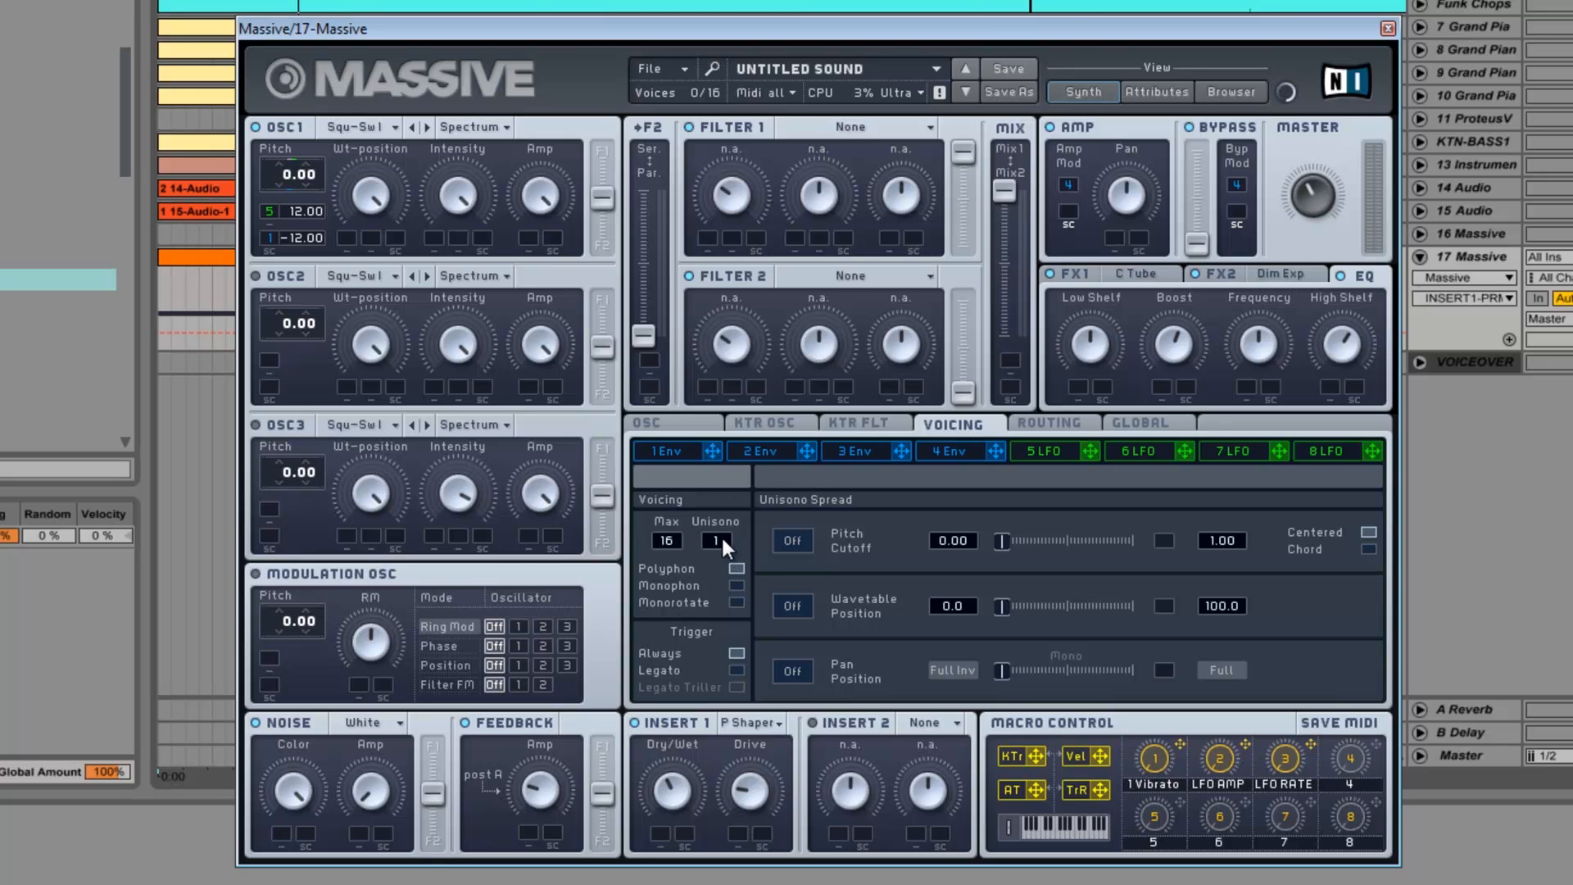
pyautogui.click(737, 587)
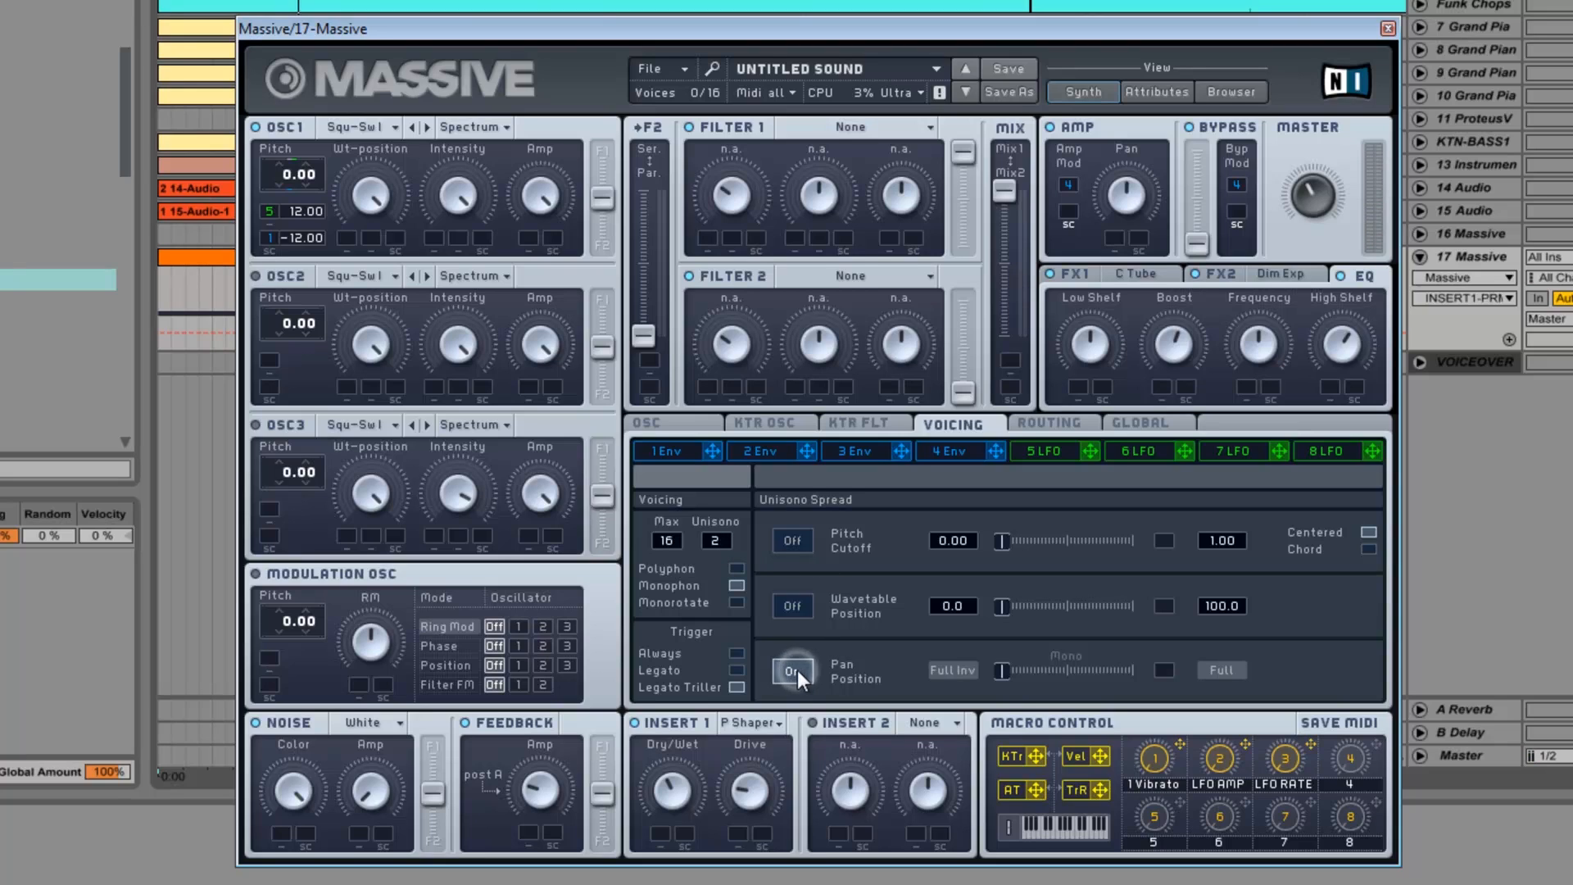
pyautogui.moveTo(1000, 666); pyautogui.dragTo(1028, 671)
# Step: Set the oscillator pitchbend range to 24.00 up and -24.00 down
pyautogui.click(689, 425)
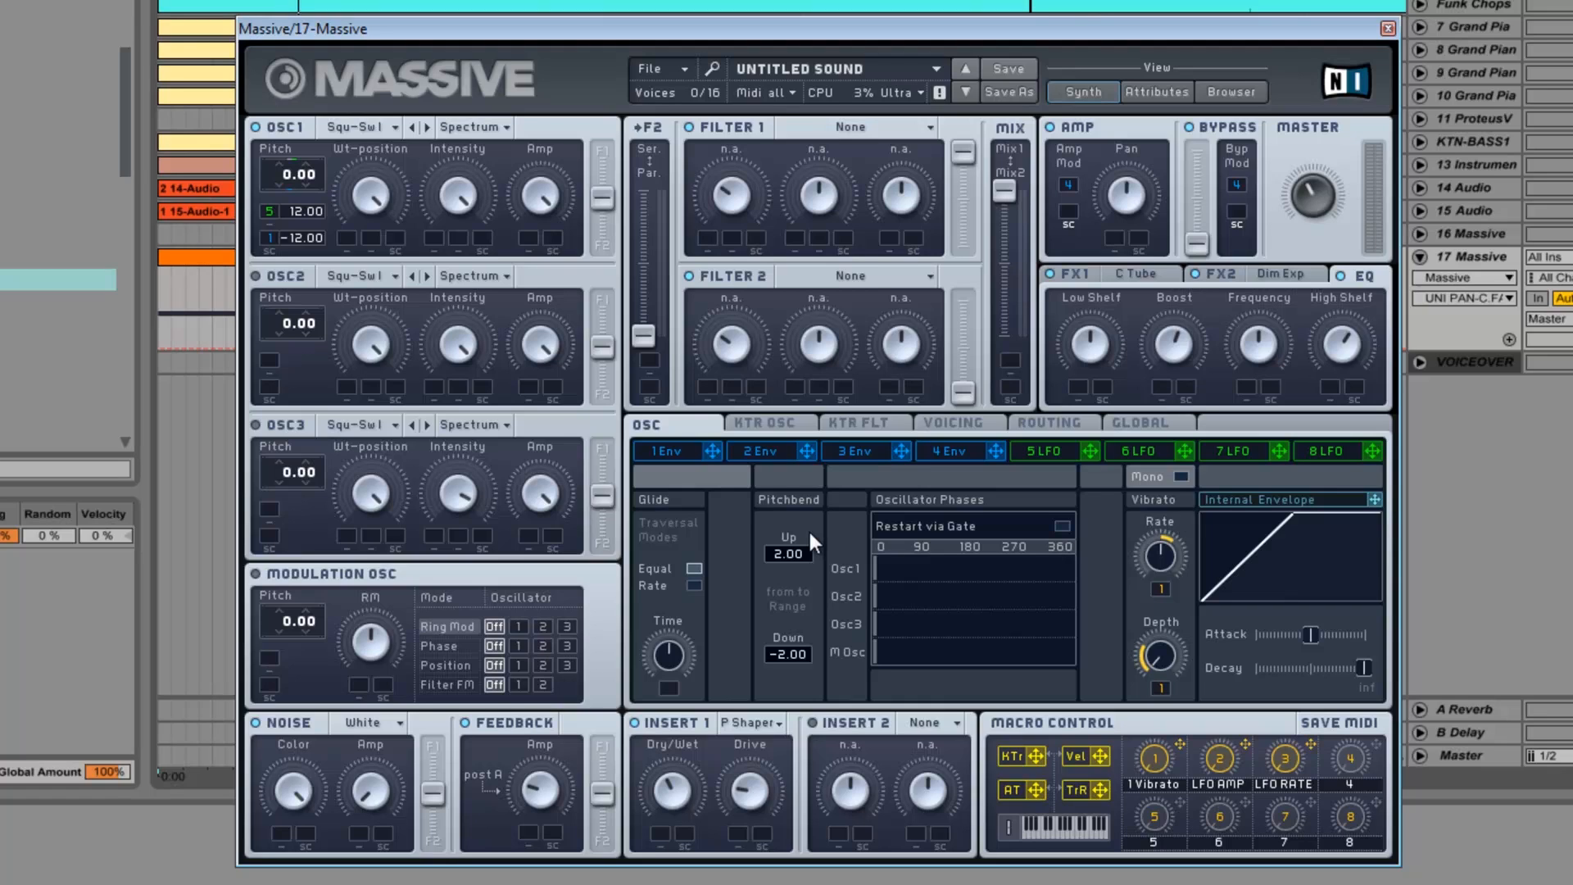
pyautogui.moveTo(780, 547); pyautogui.dragTo(808, 500)
pyautogui.moveTo(785, 669); pyautogui.dragTo(794, 707)
# Step: Adjust the glide time, assign macro 4 to modulate it, and name that macro GLIDE
pyautogui.moveTo(676, 652); pyautogui.dragTo(681, 688)
pyautogui.moveTo(1377, 750); pyautogui.dragTo(669, 689)
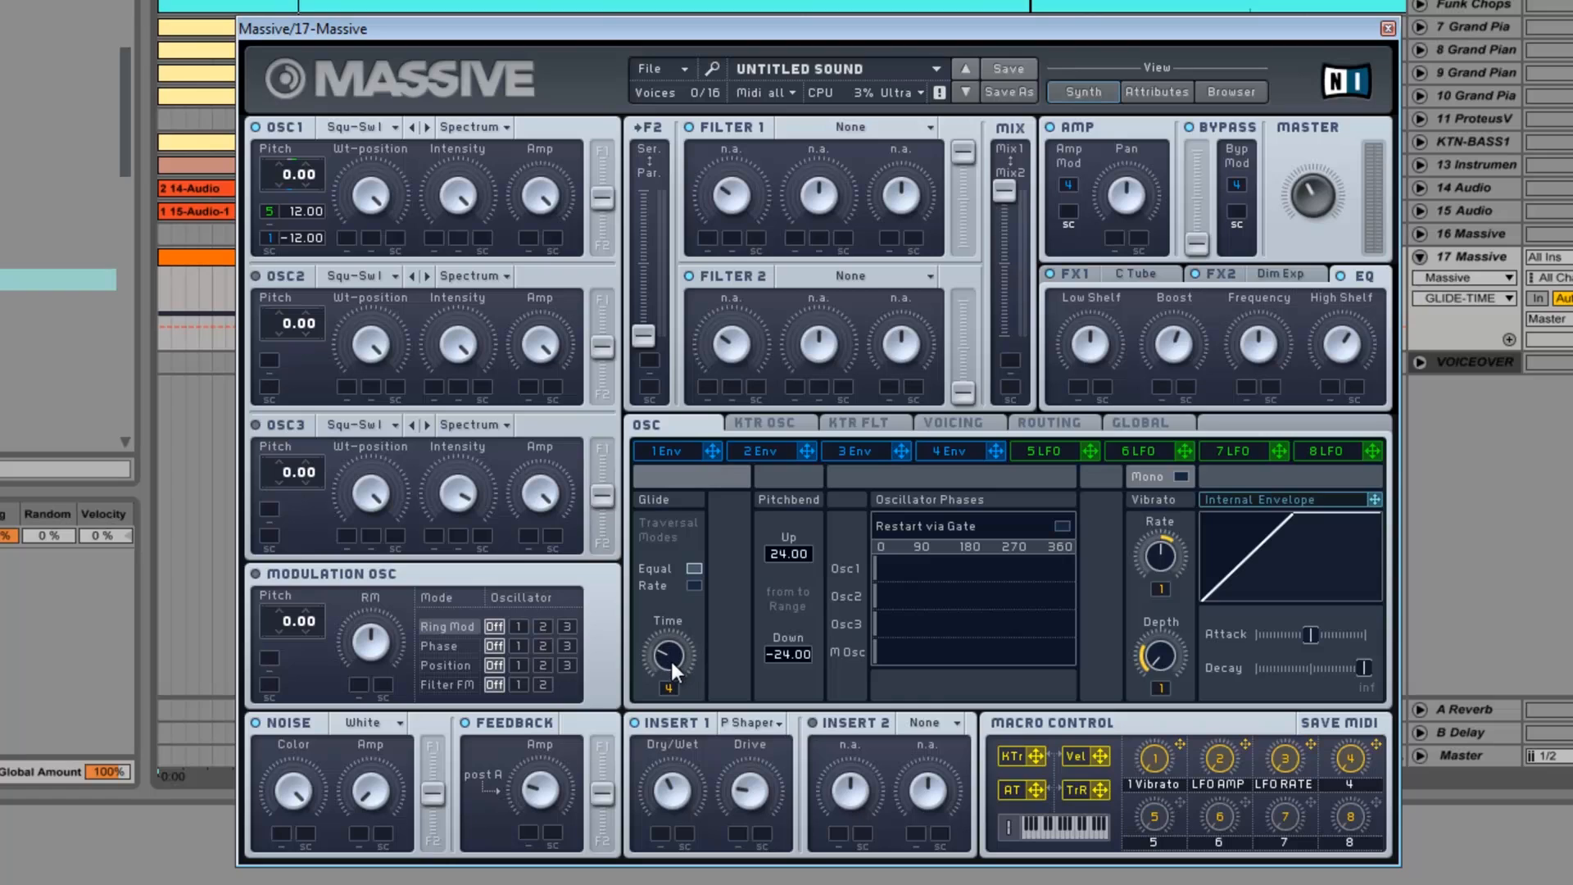
pyautogui.moveTo(663, 687); pyautogui.dragTo(696, 620)
pyautogui.click(1349, 760)
pyautogui.write('GLIDE')
pyautogui.press('Return')
# Step: Close the Massive window and add an EQ Eight after Massive on track 17
pyautogui.click(1385, 27)
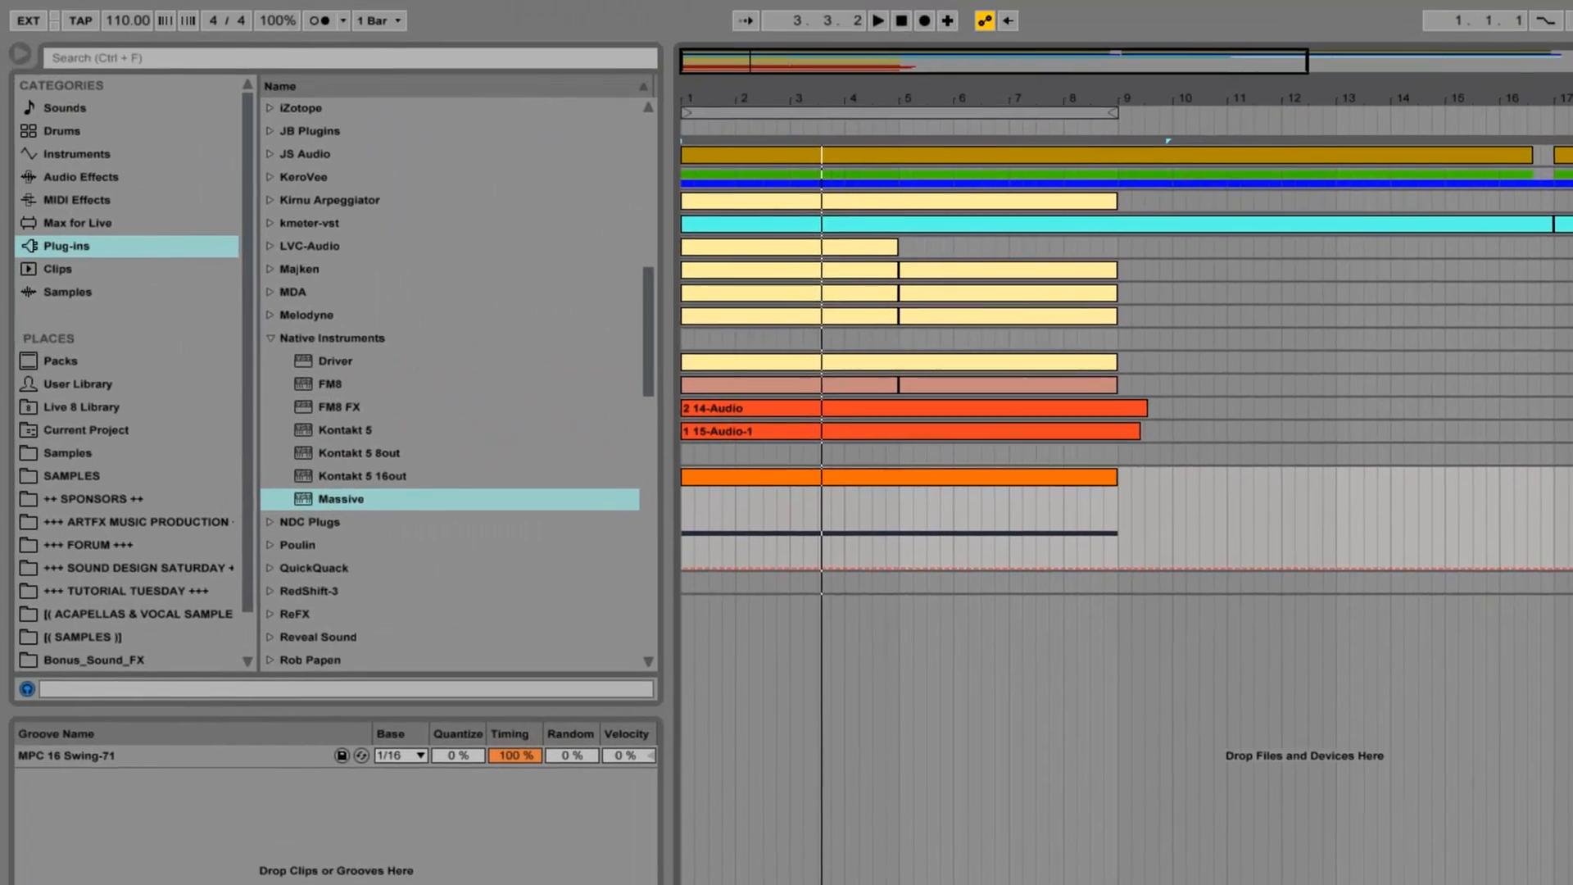
pyautogui.click(90, 178)
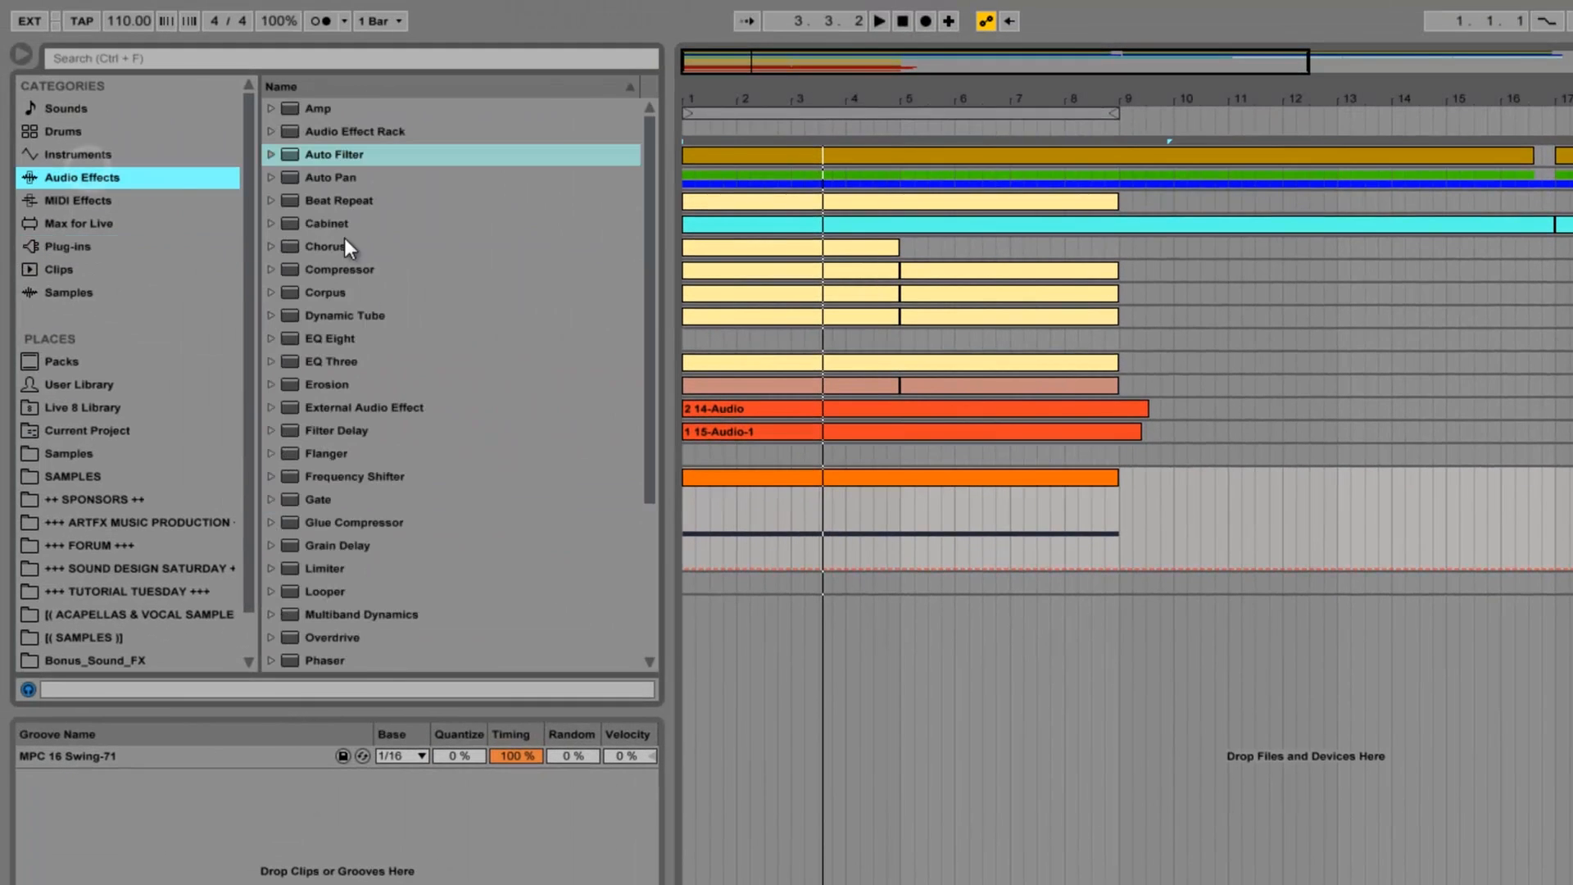
pyautogui.click(332, 336)
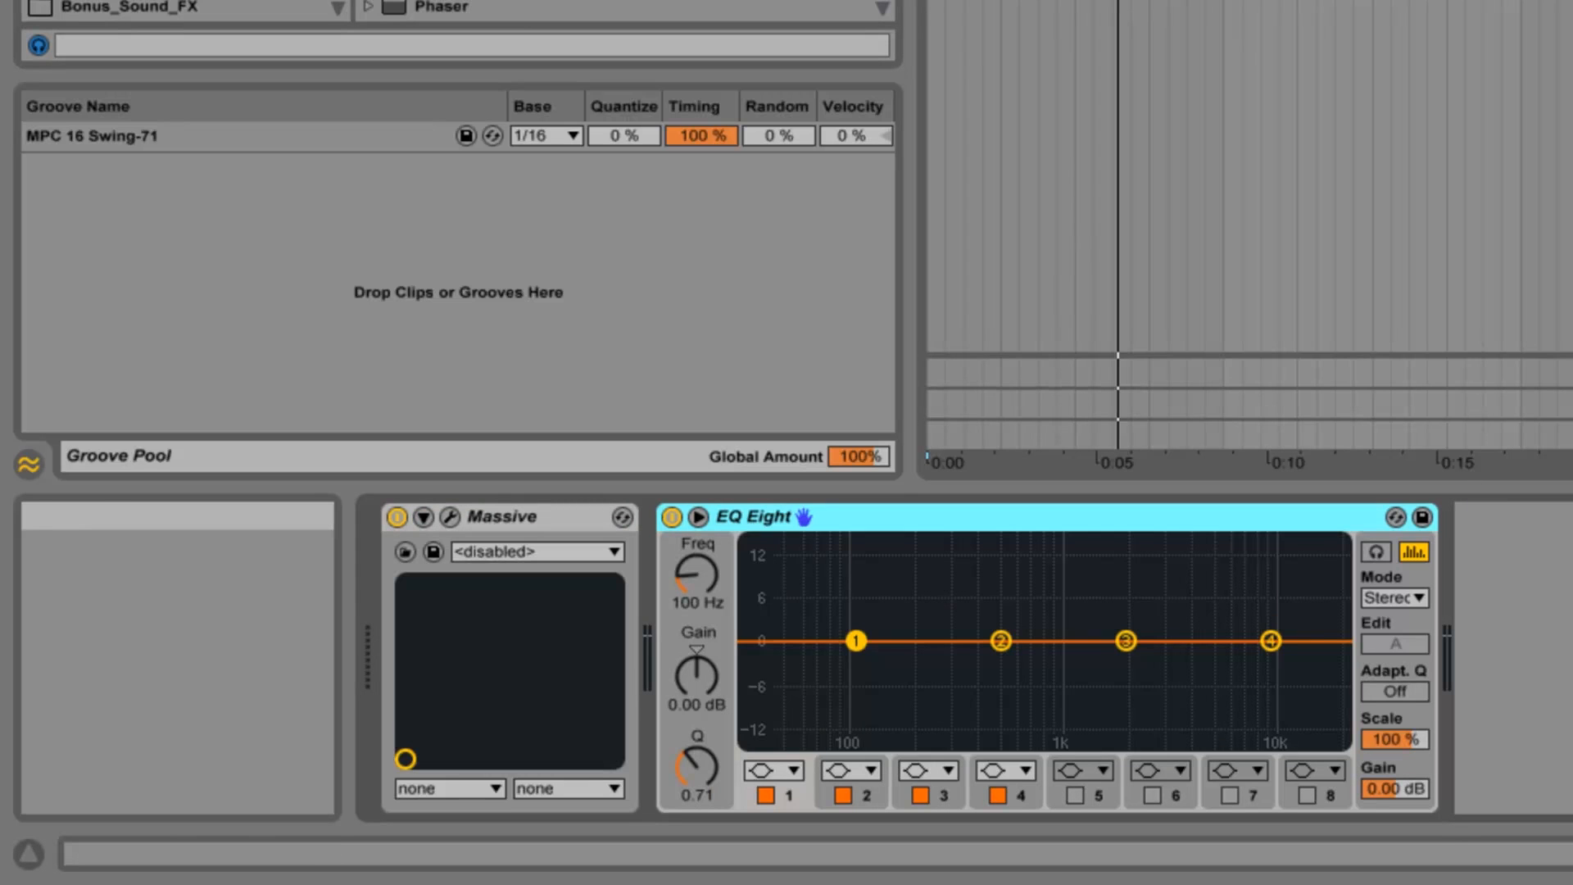
# Step: Show the pitch bend envelope of track 17's MIDI clip and bend its descending line into a curve
pyautogui.press('space')
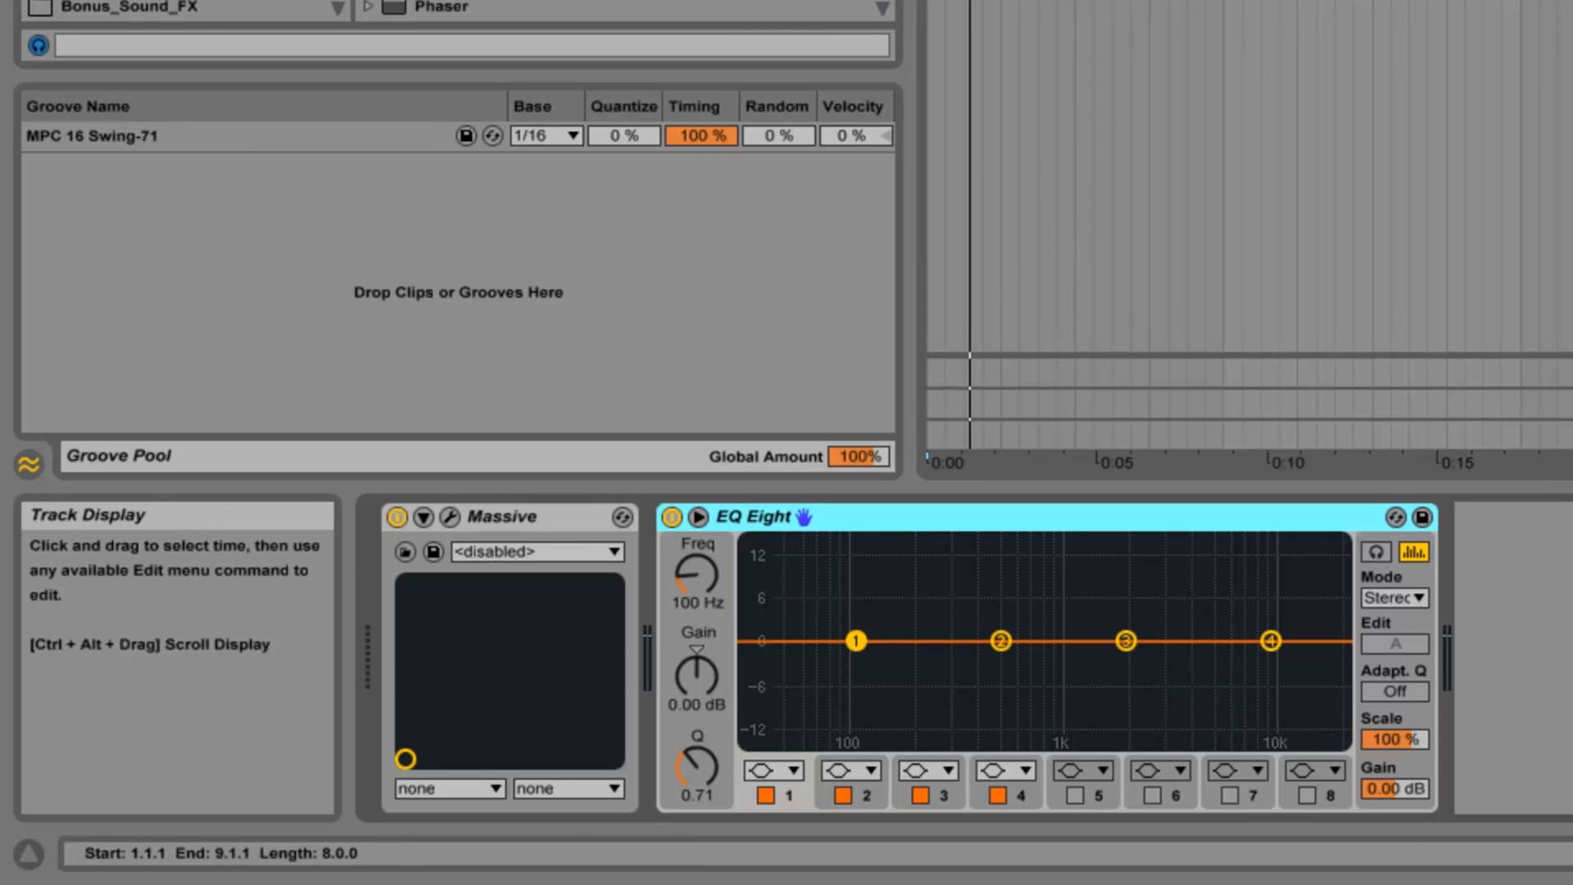
pyautogui.doubleClick(1230, 3)
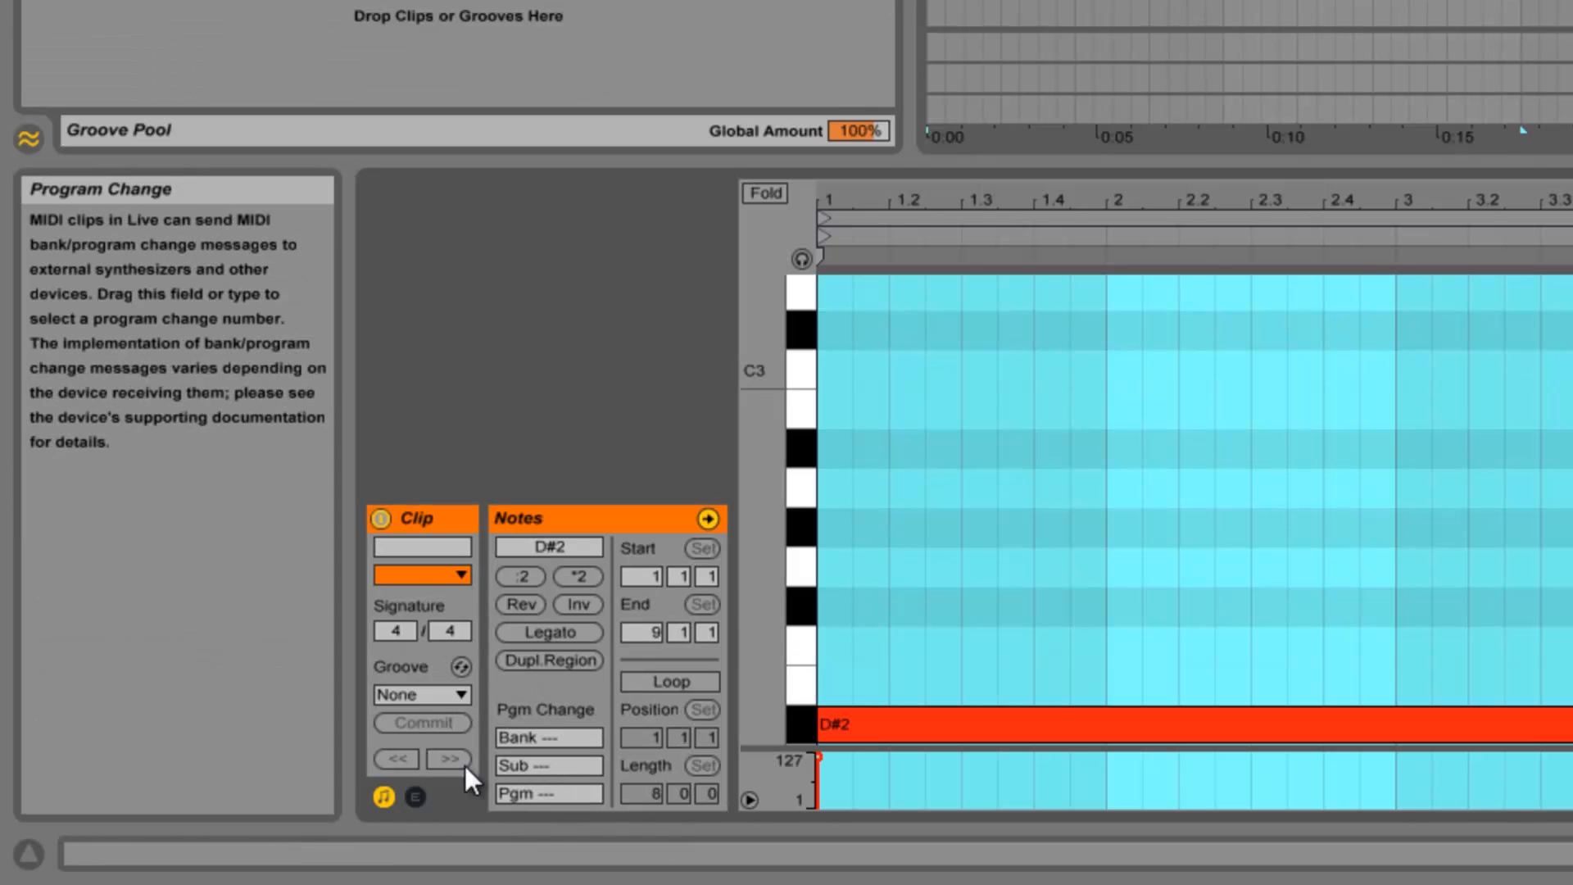
pyautogui.click(418, 794)
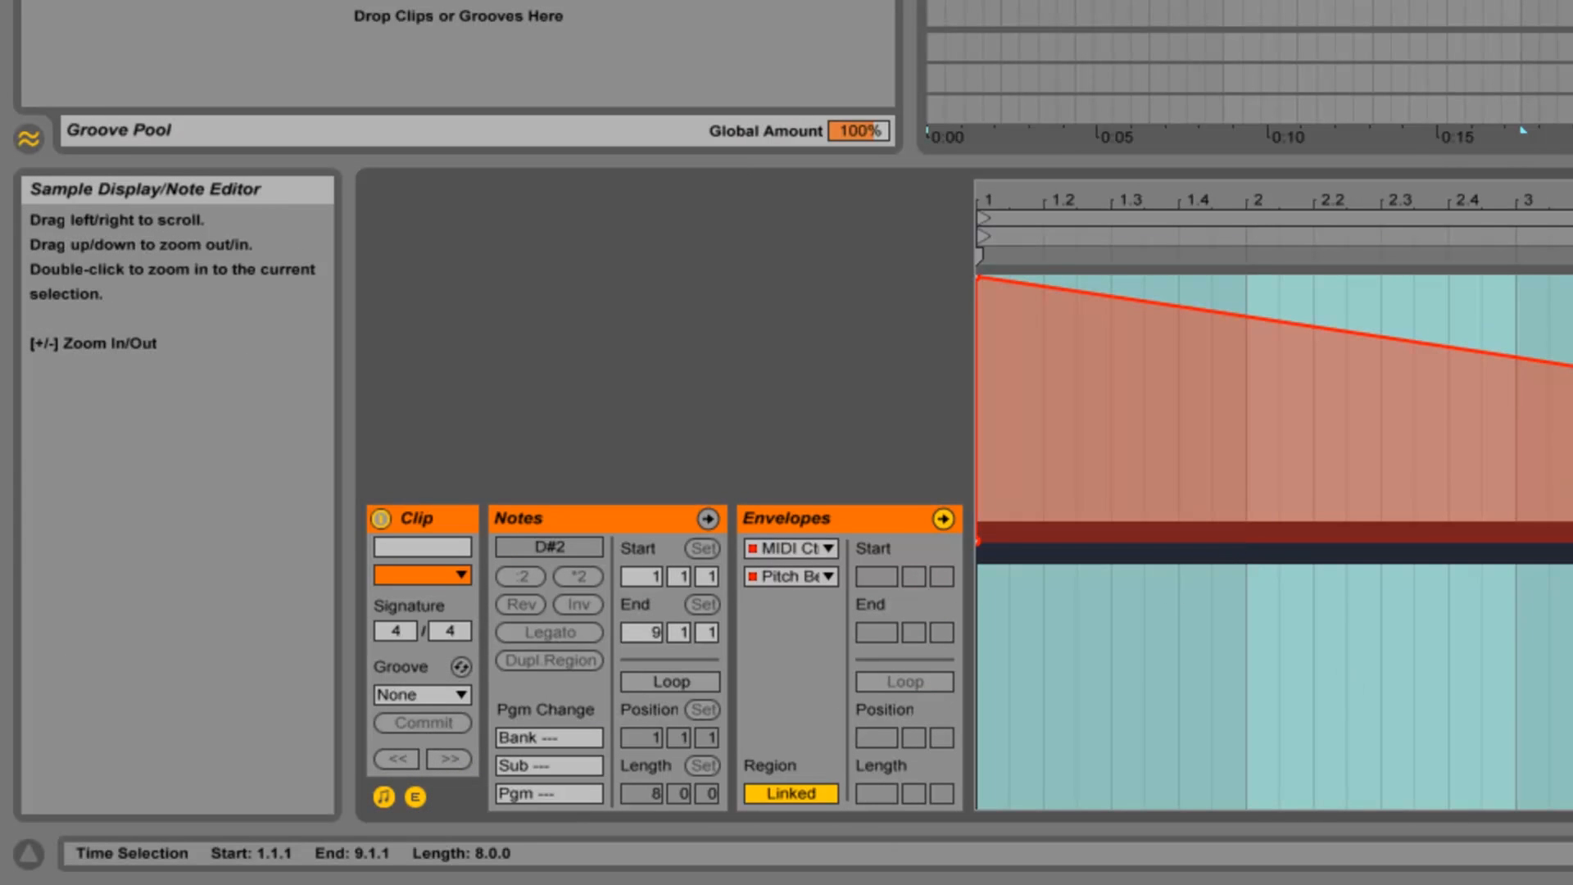
pyautogui.click(1493, 697)
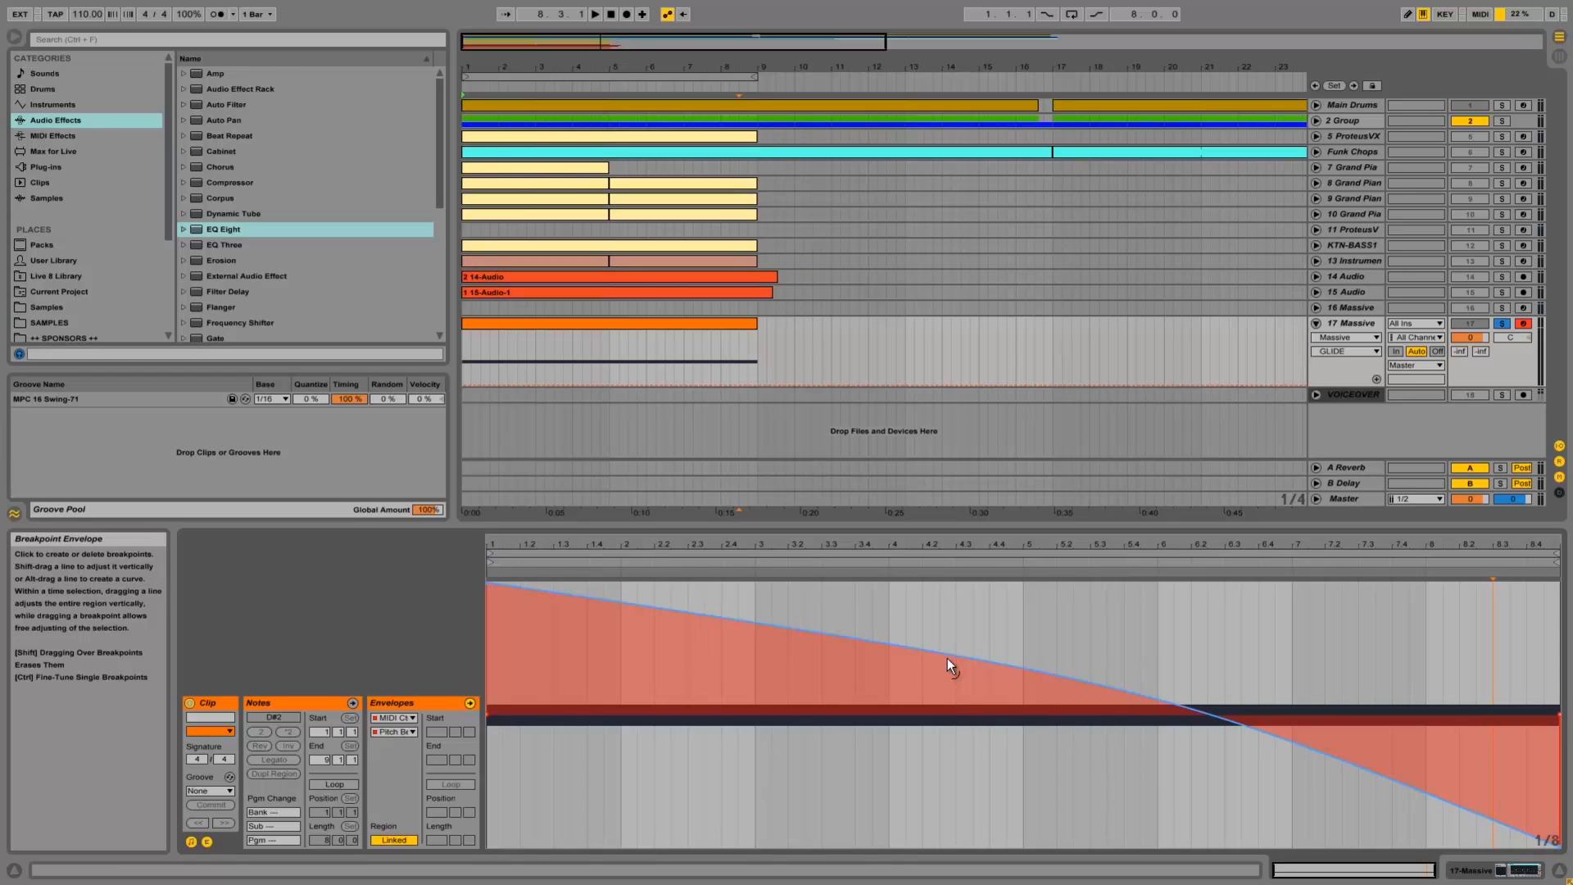
pyautogui.moveTo(948, 657)
pyautogui.mouseDown()
pyautogui.moveTo(939, 673)
pyautogui.moveTo(947, 657)
pyautogui.mouseUp()
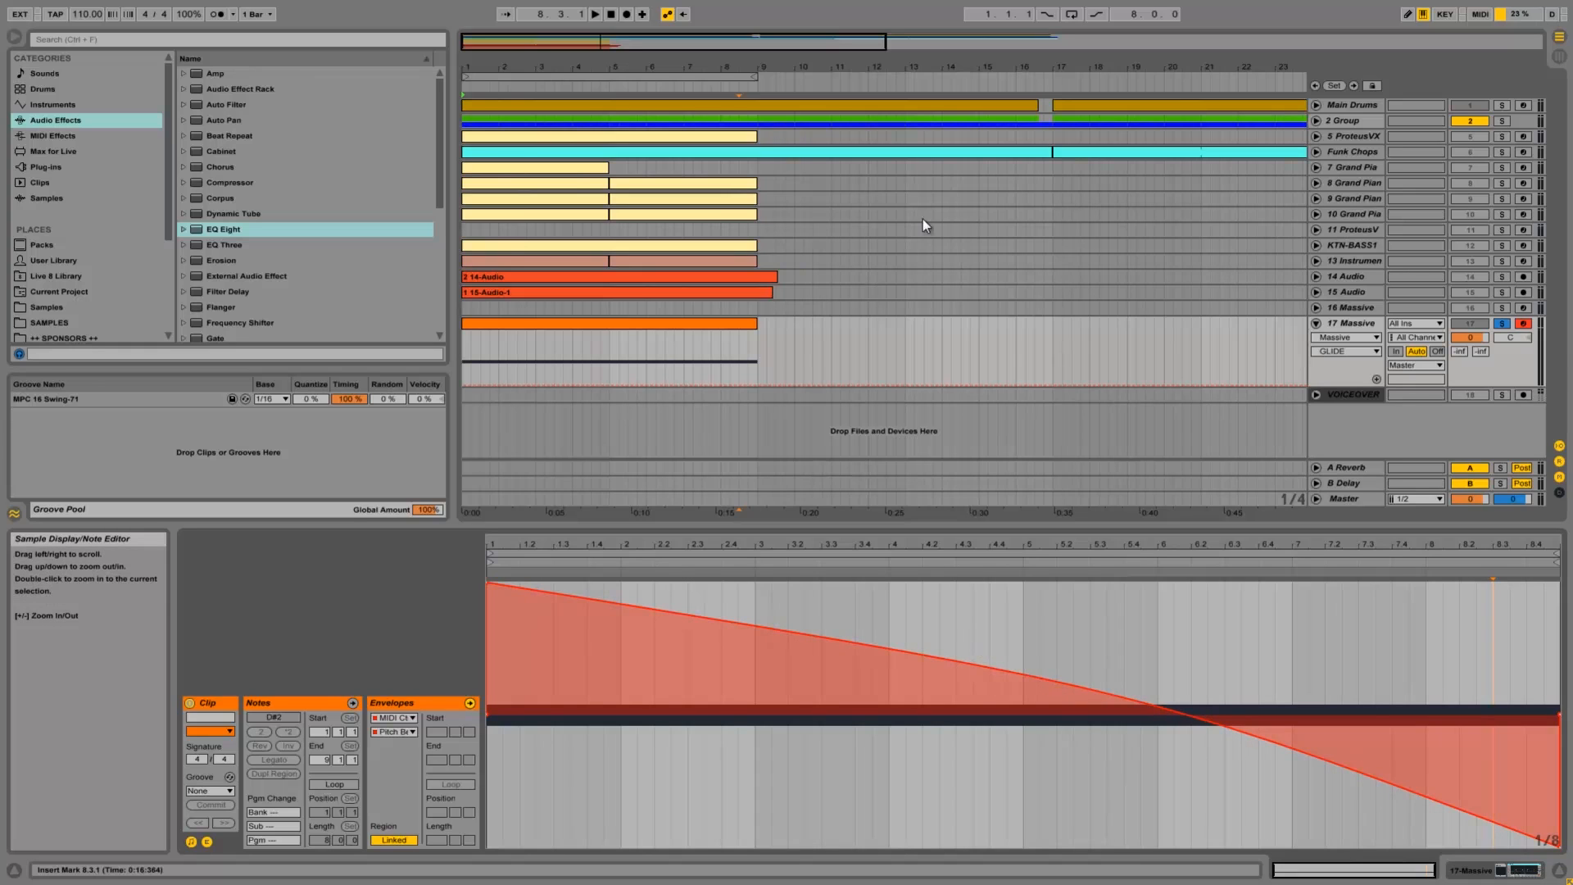
# Step: Play the arrangement from the start and lower track 17's volume to -2.4 dB
pyautogui.click(470, 343)
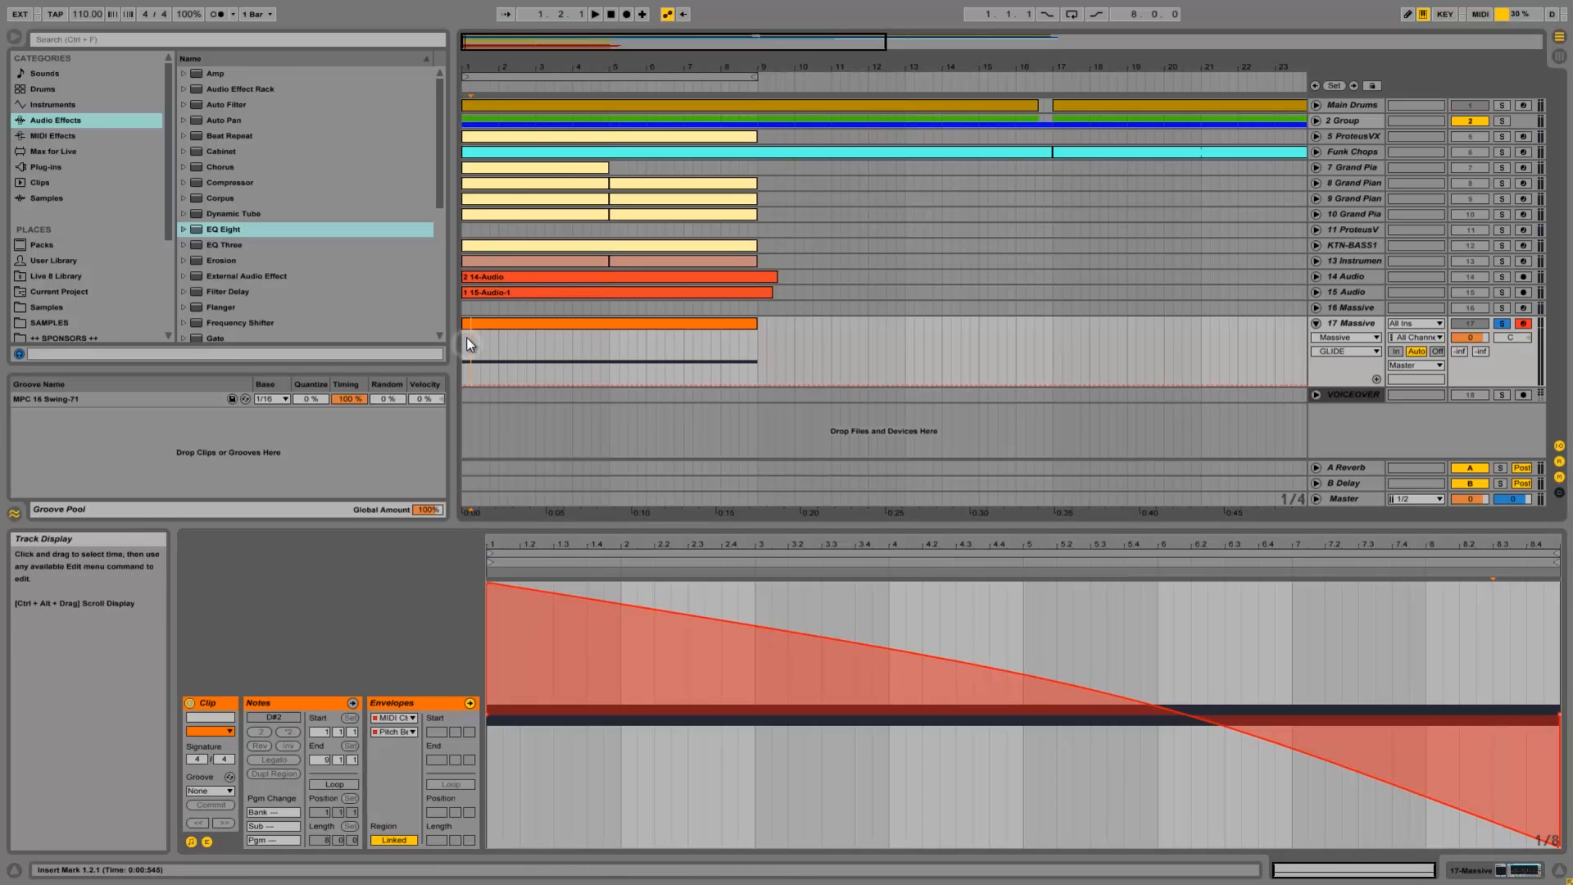
pyautogui.click(464, 336)
pyautogui.press('space')
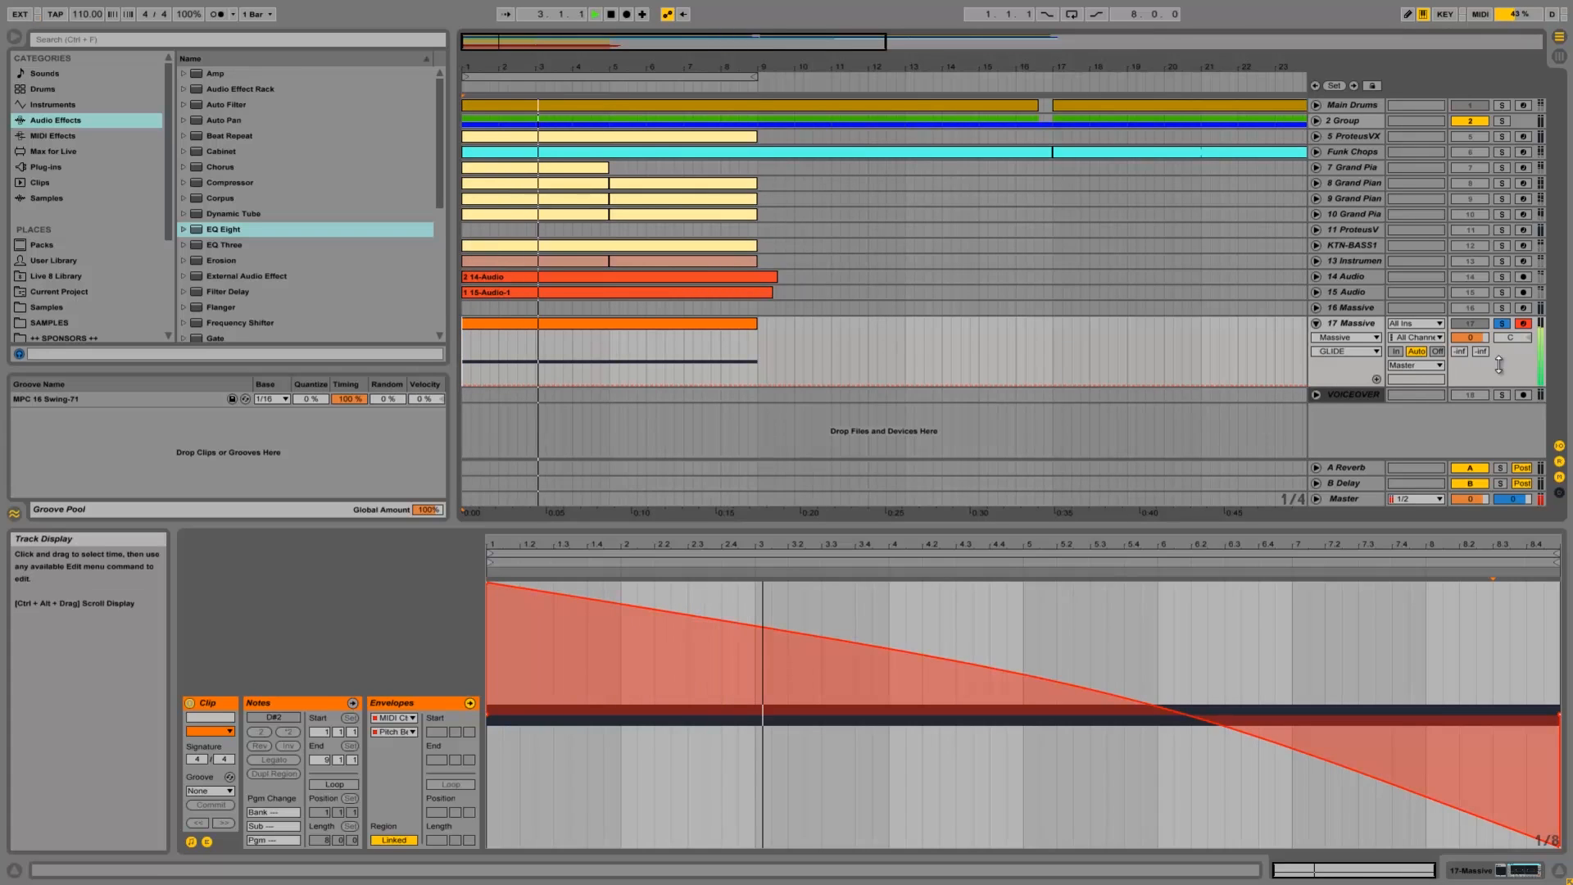
pyautogui.moveTo(1479, 337); pyautogui.dragTo(1479, 347)
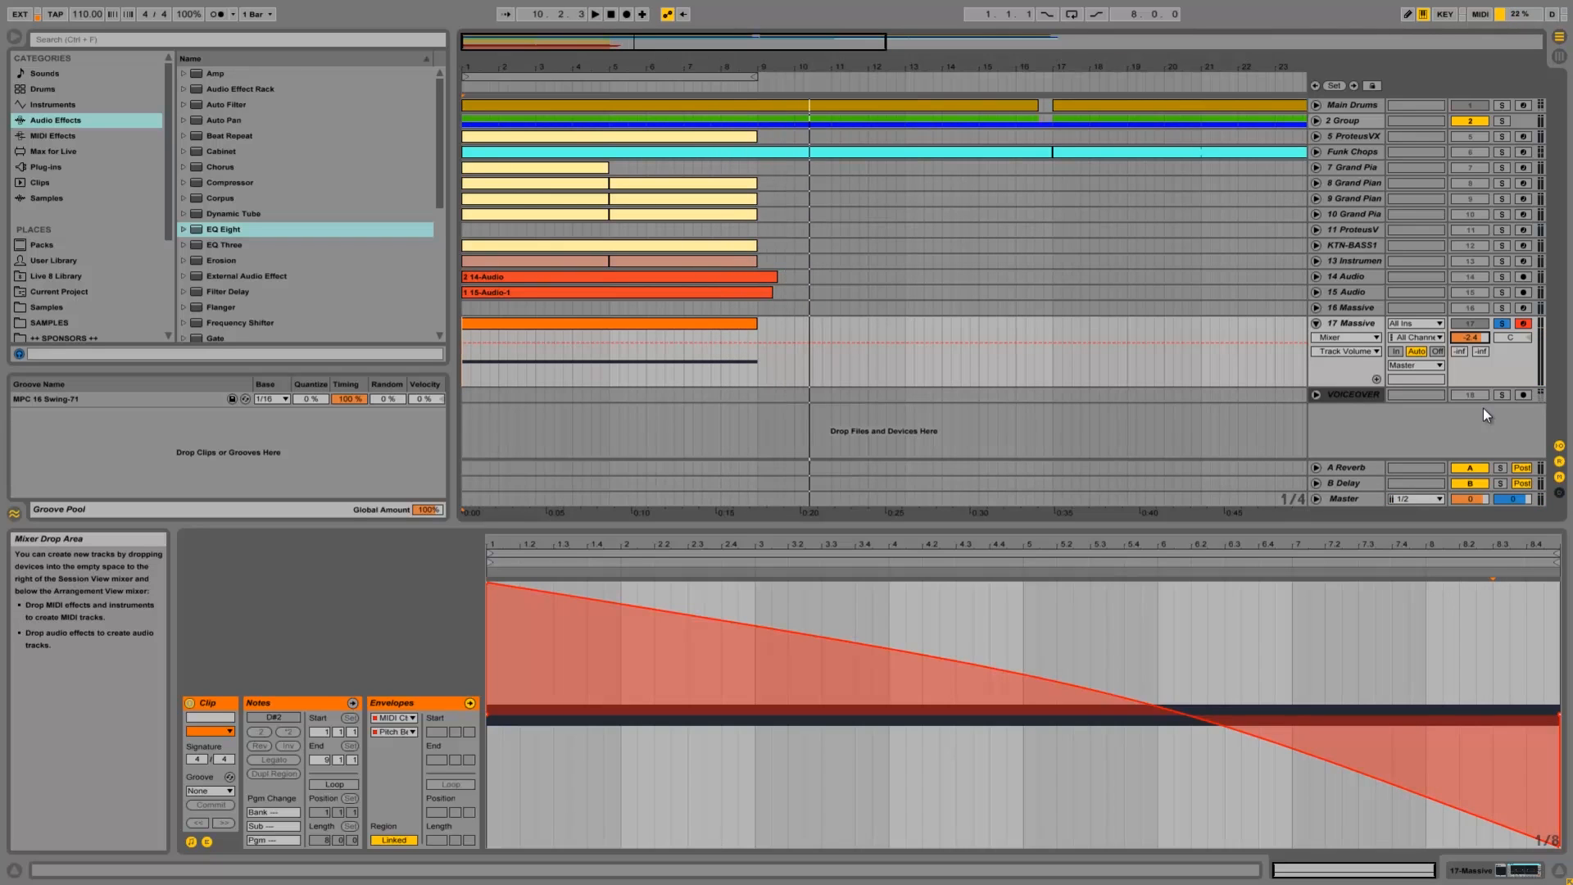
# Step: Turn EQ Eight's band 1 into a low cut and move it to 150 Hz with Q 0.82 while listening
pyautogui.click(1502, 871)
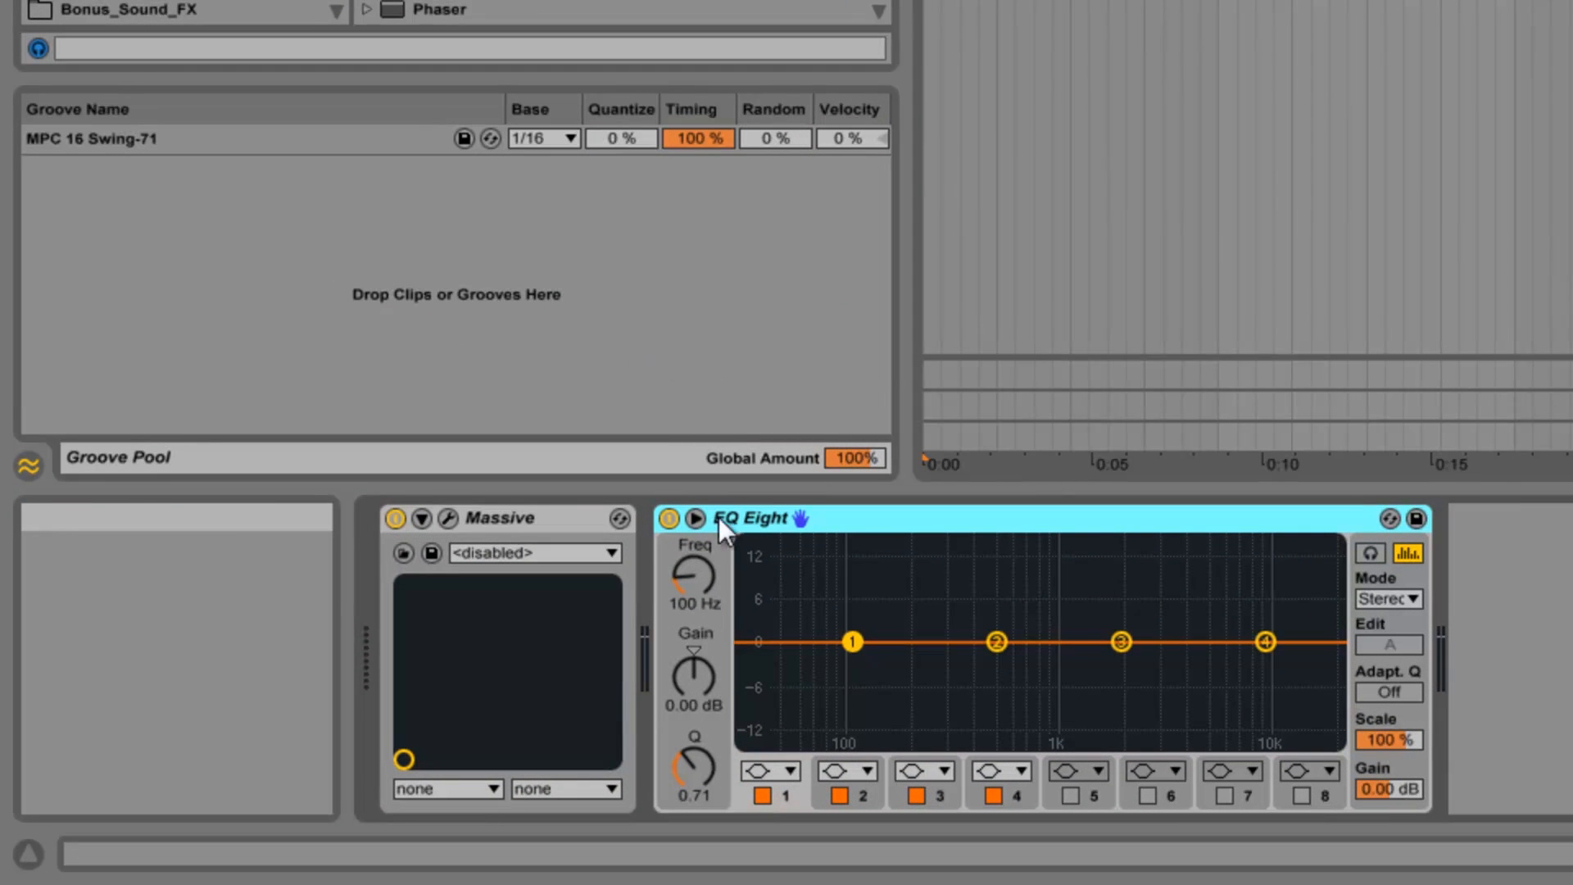
pyautogui.click(779, 769)
pyautogui.click(793, 618)
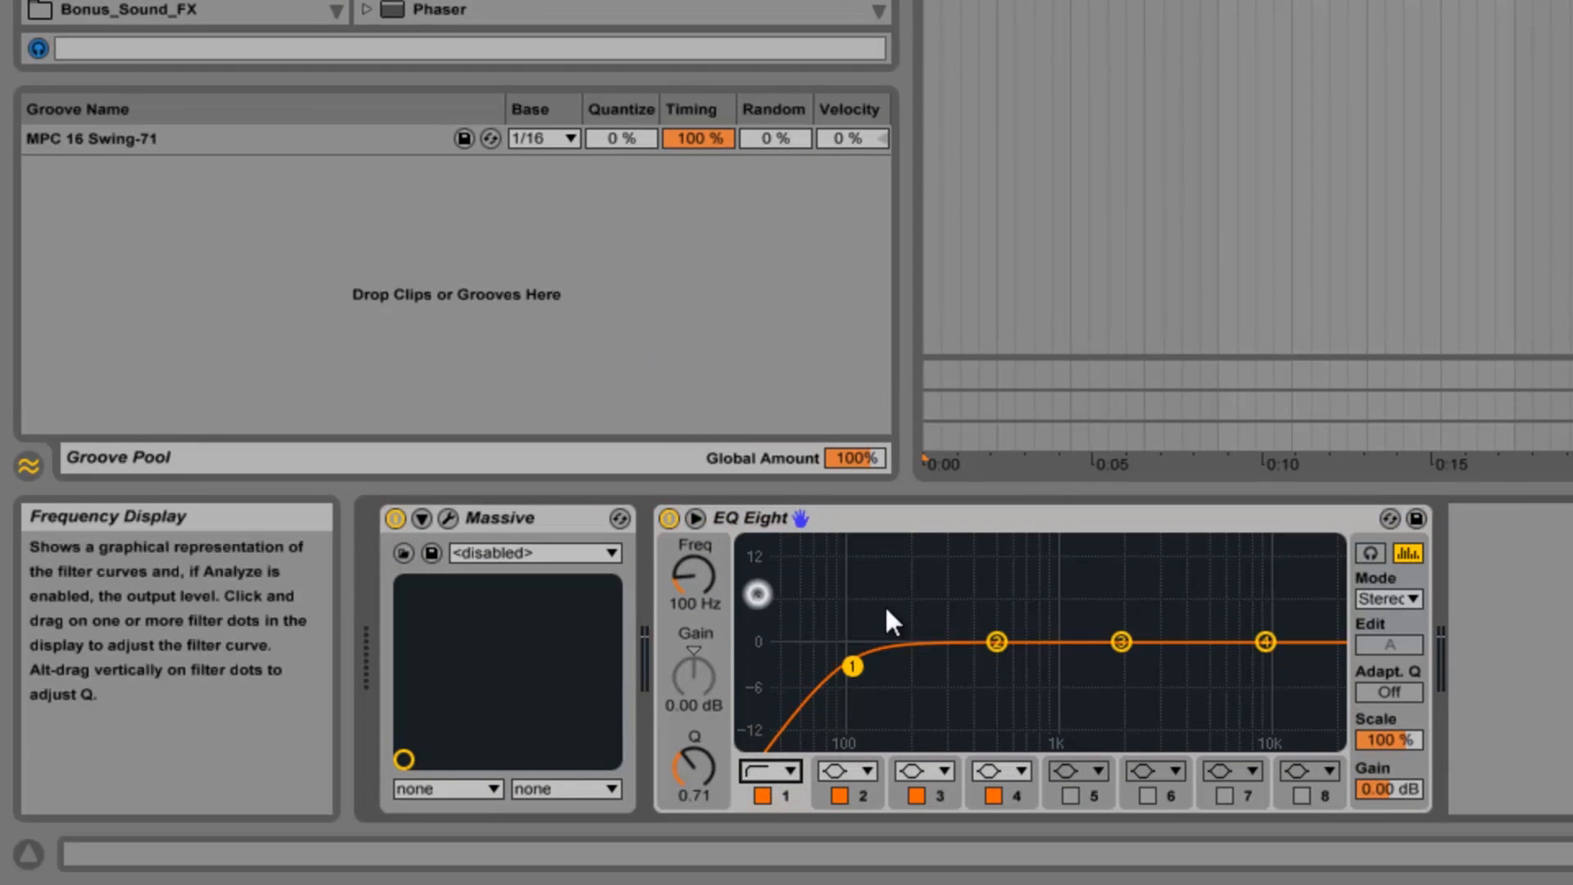
pyautogui.click(853, 667)
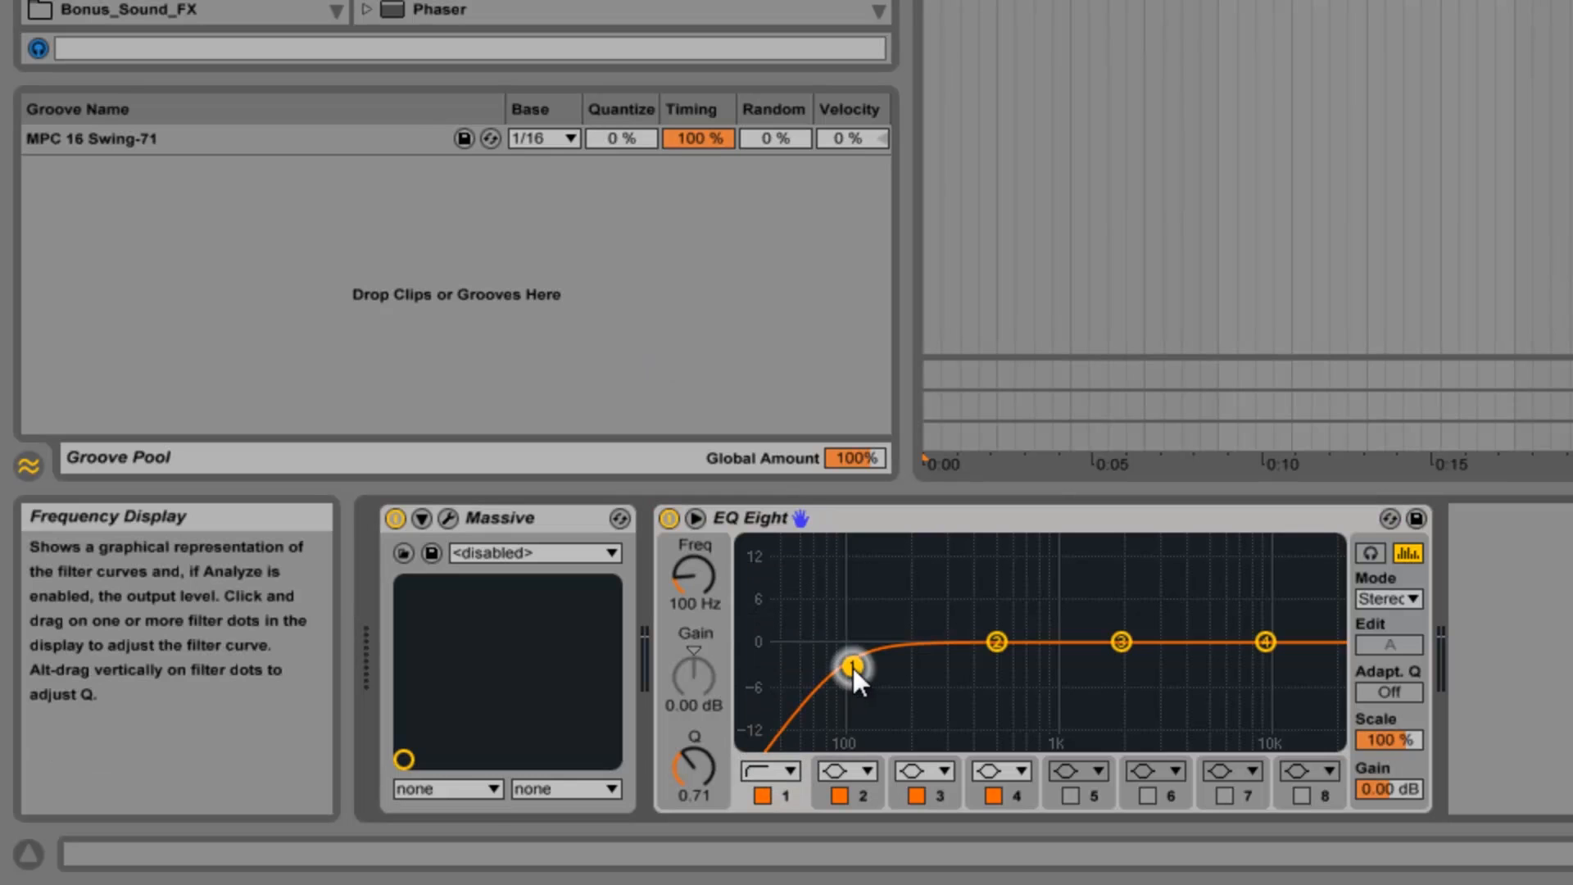
pyautogui.press('space')
pyautogui.moveTo(853, 667); pyautogui.dragTo(902, 664)
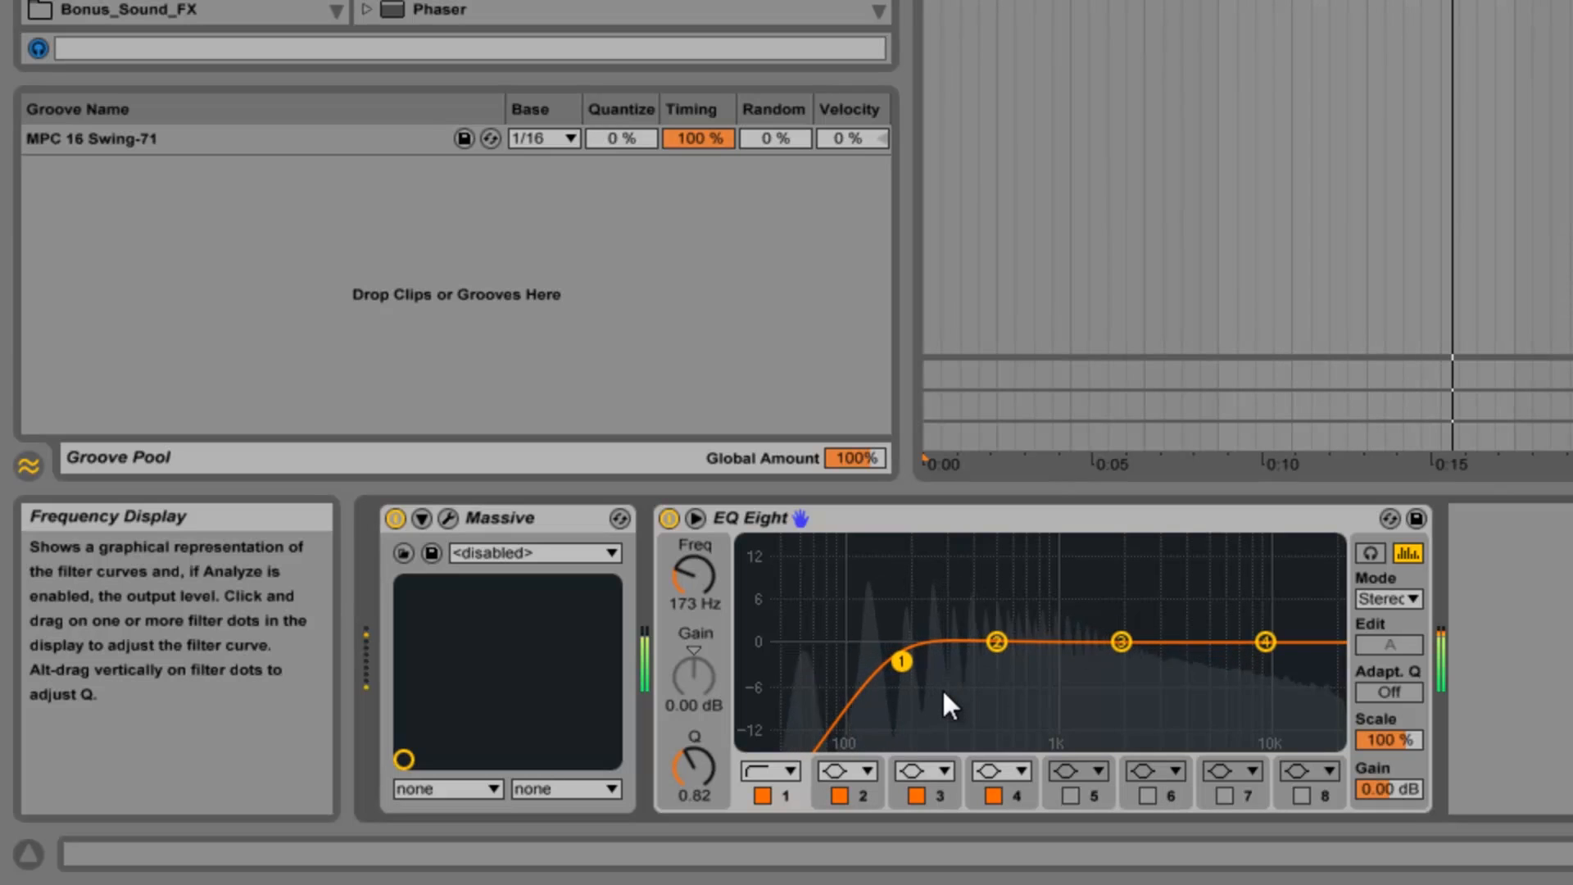
pyautogui.moveTo(904, 656); pyautogui.dragTo(878, 660)
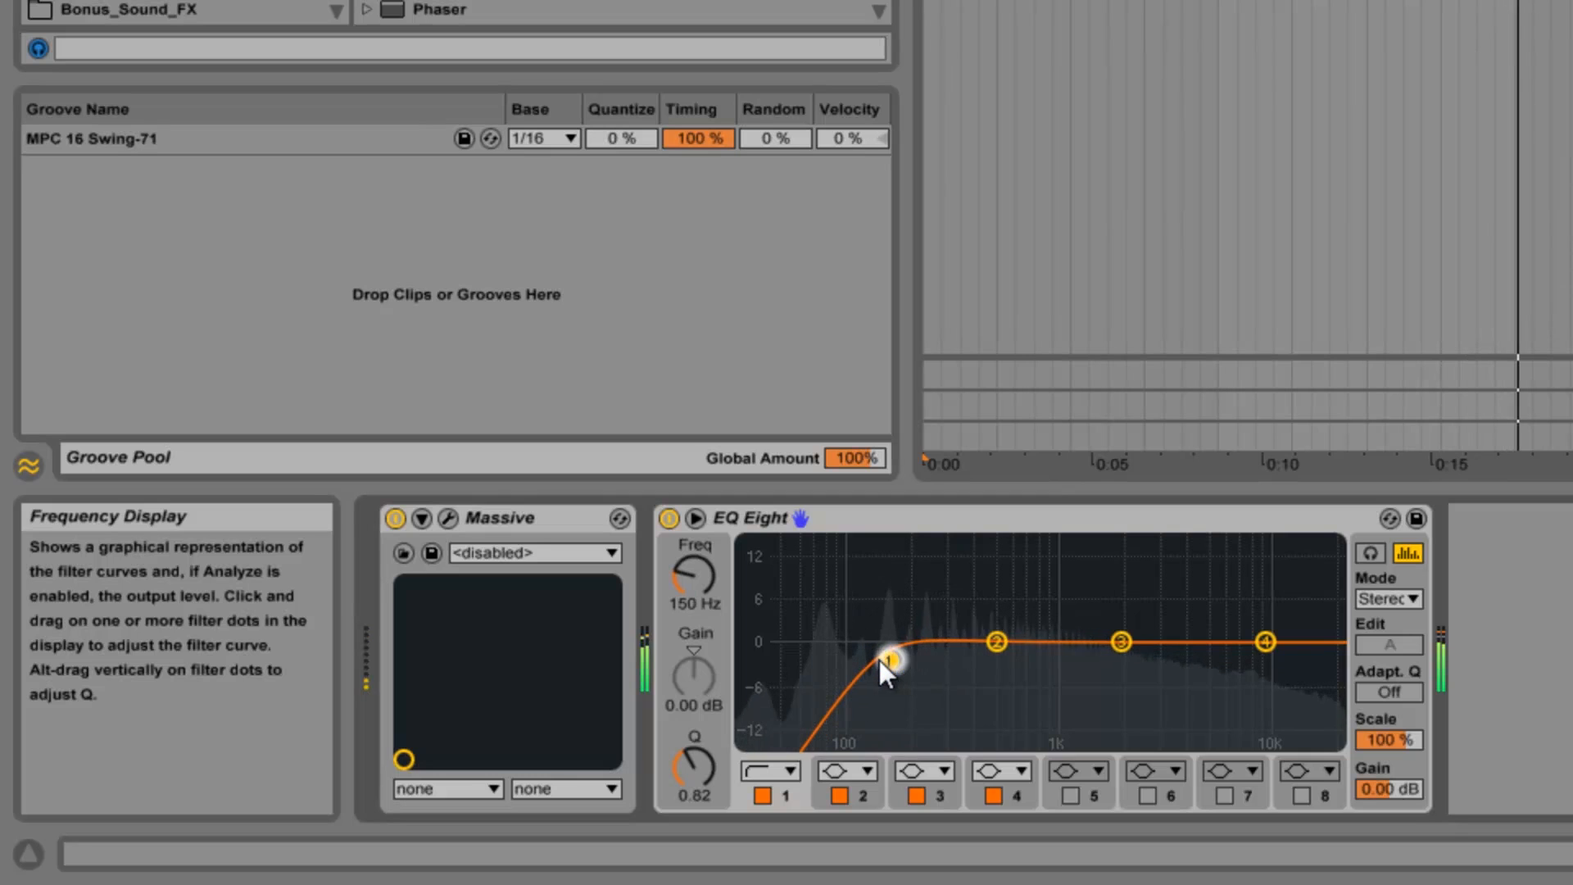
pyautogui.press('space')
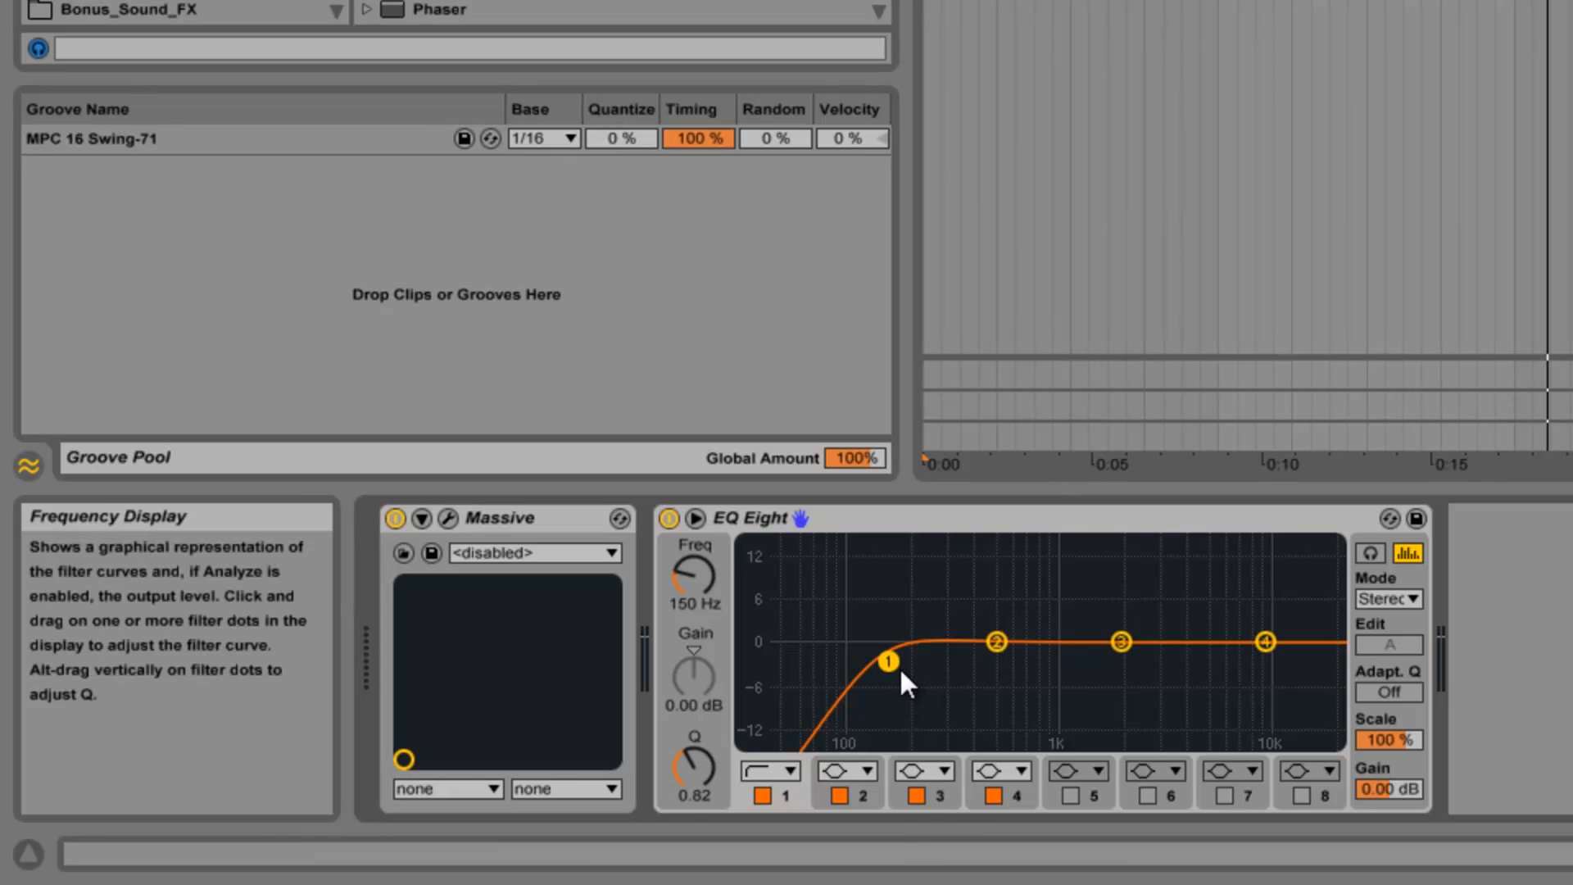
# Step: Try raising EQ Eight's band 1 low cut to 449 Hz and listen to the result
pyautogui.press('space')
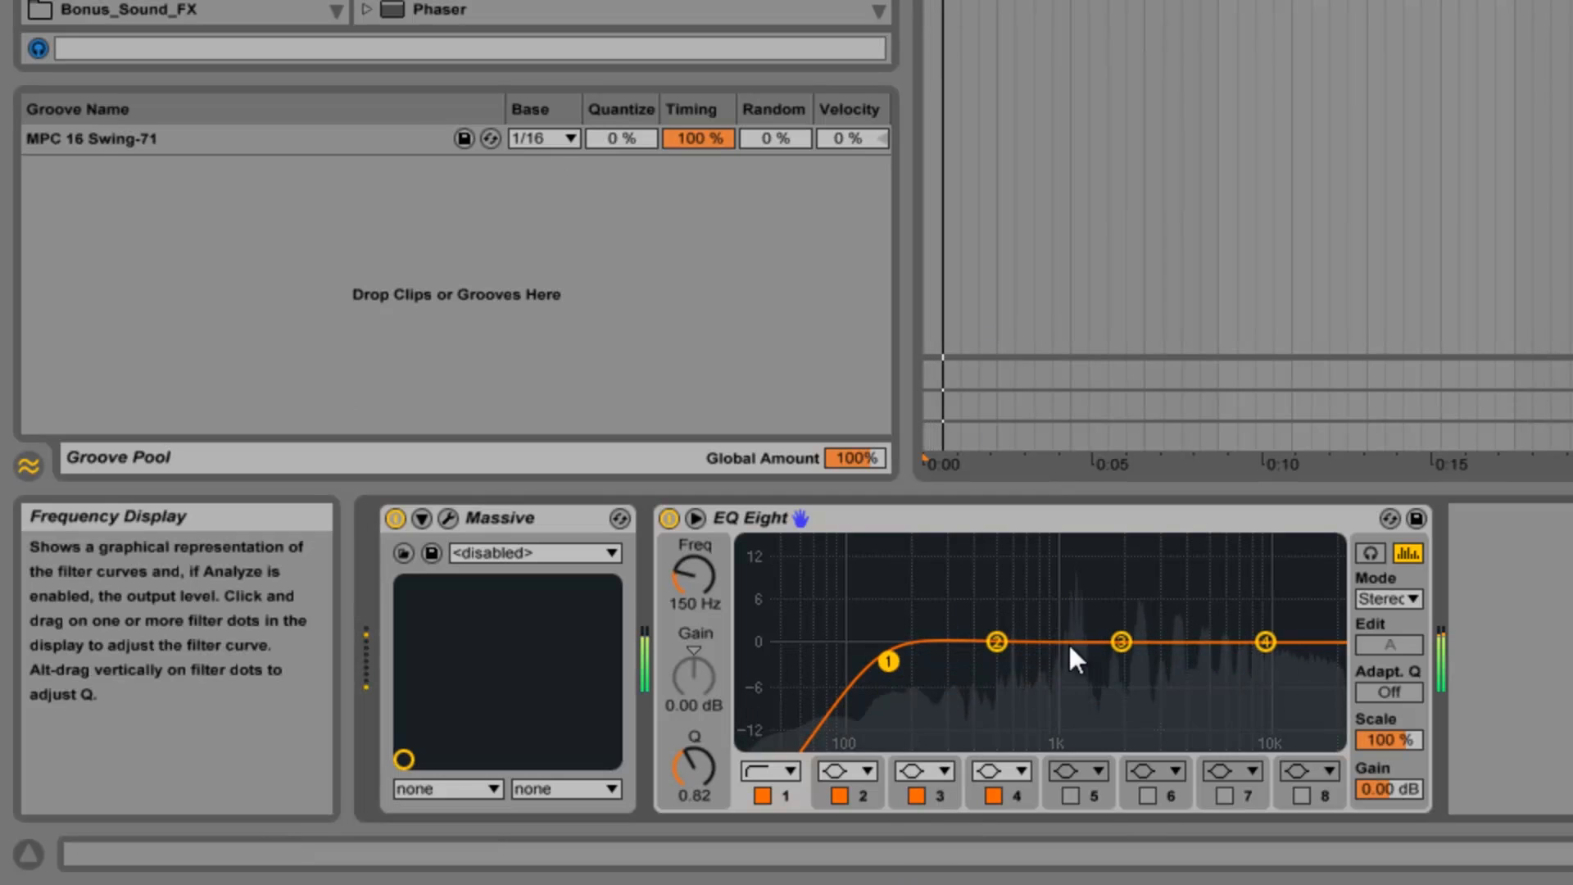
pyautogui.press('space')
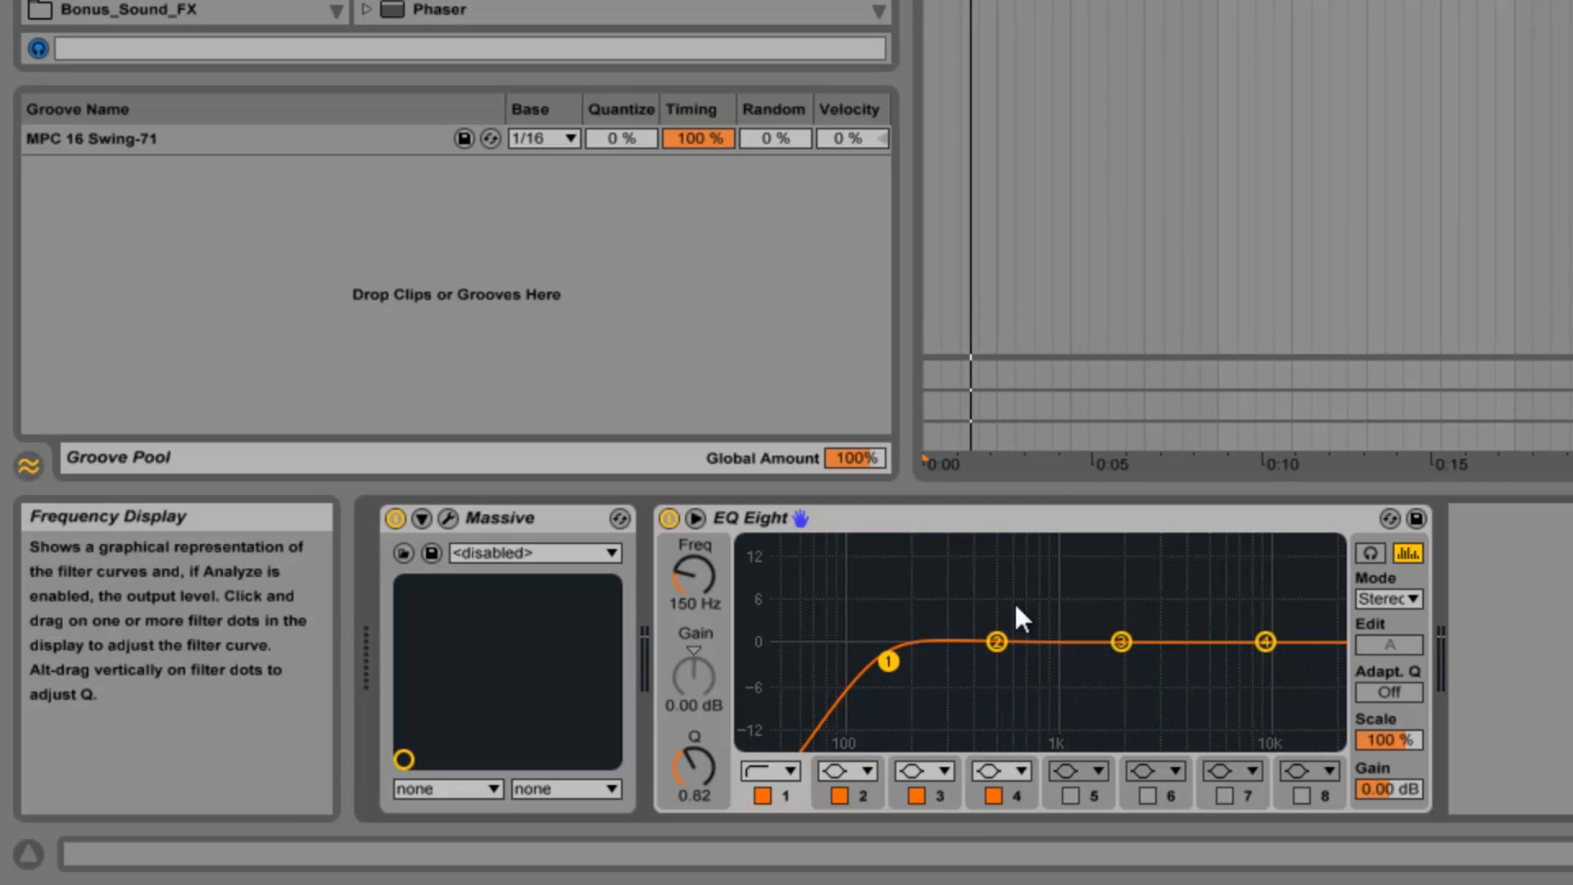
pyautogui.click(997, 641)
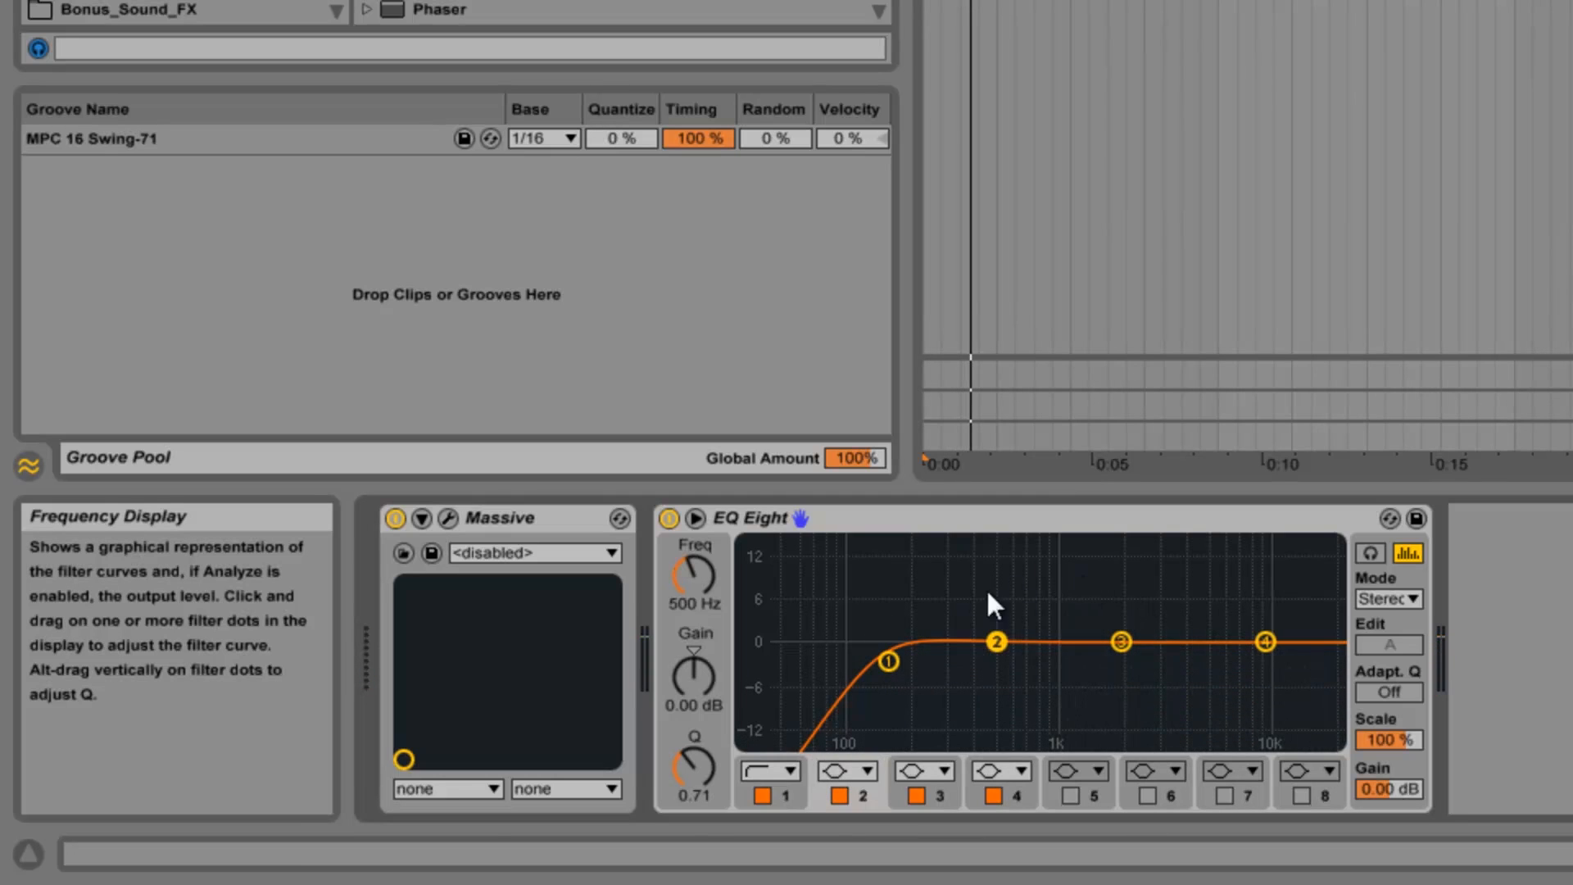
pyautogui.moveTo(889, 662); pyautogui.dragTo(986, 662)
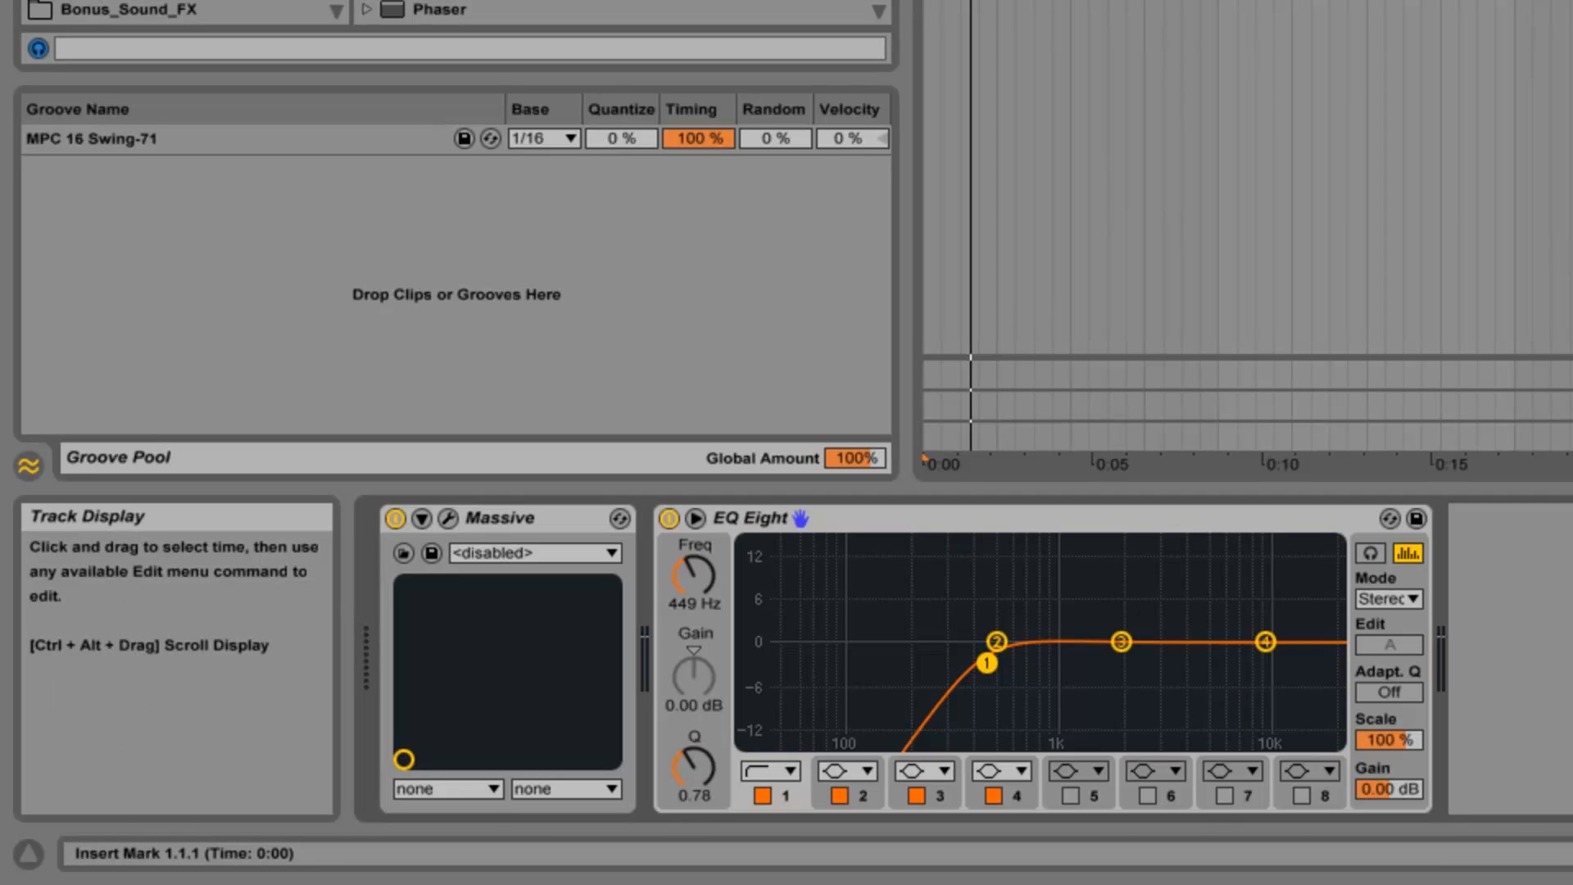
pyautogui.press('space')
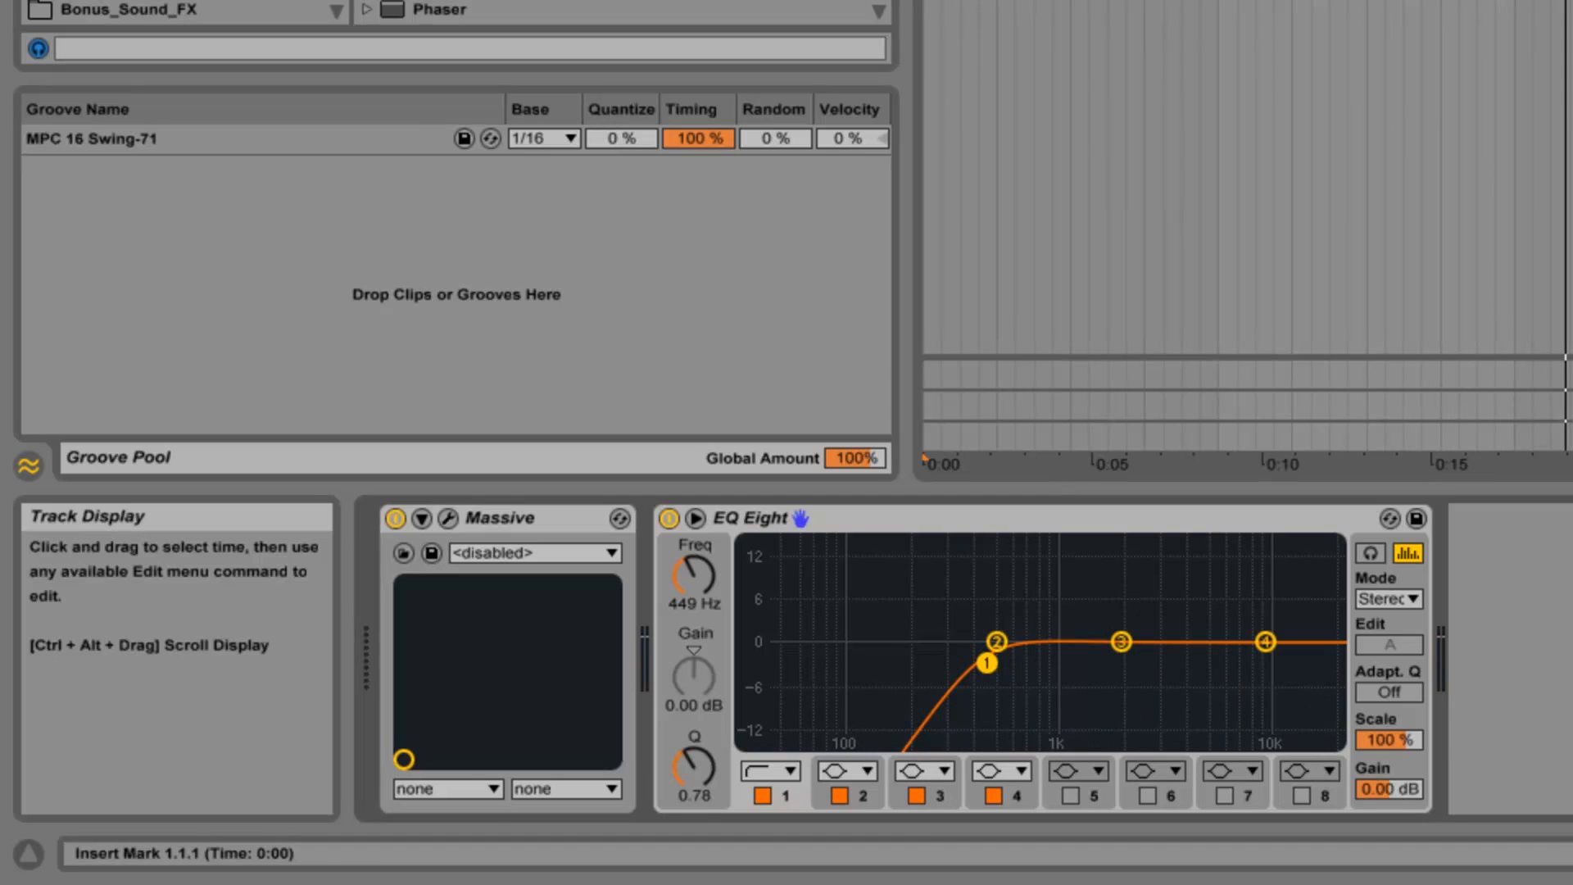
# Step: Return the band 1 low cut to 150 Hz, dip band 2 by -2.36 dB at 432 Hz, and listen
pyautogui.moveTo(980, 665); pyautogui.dragTo(881, 665)
pyautogui.press('space')
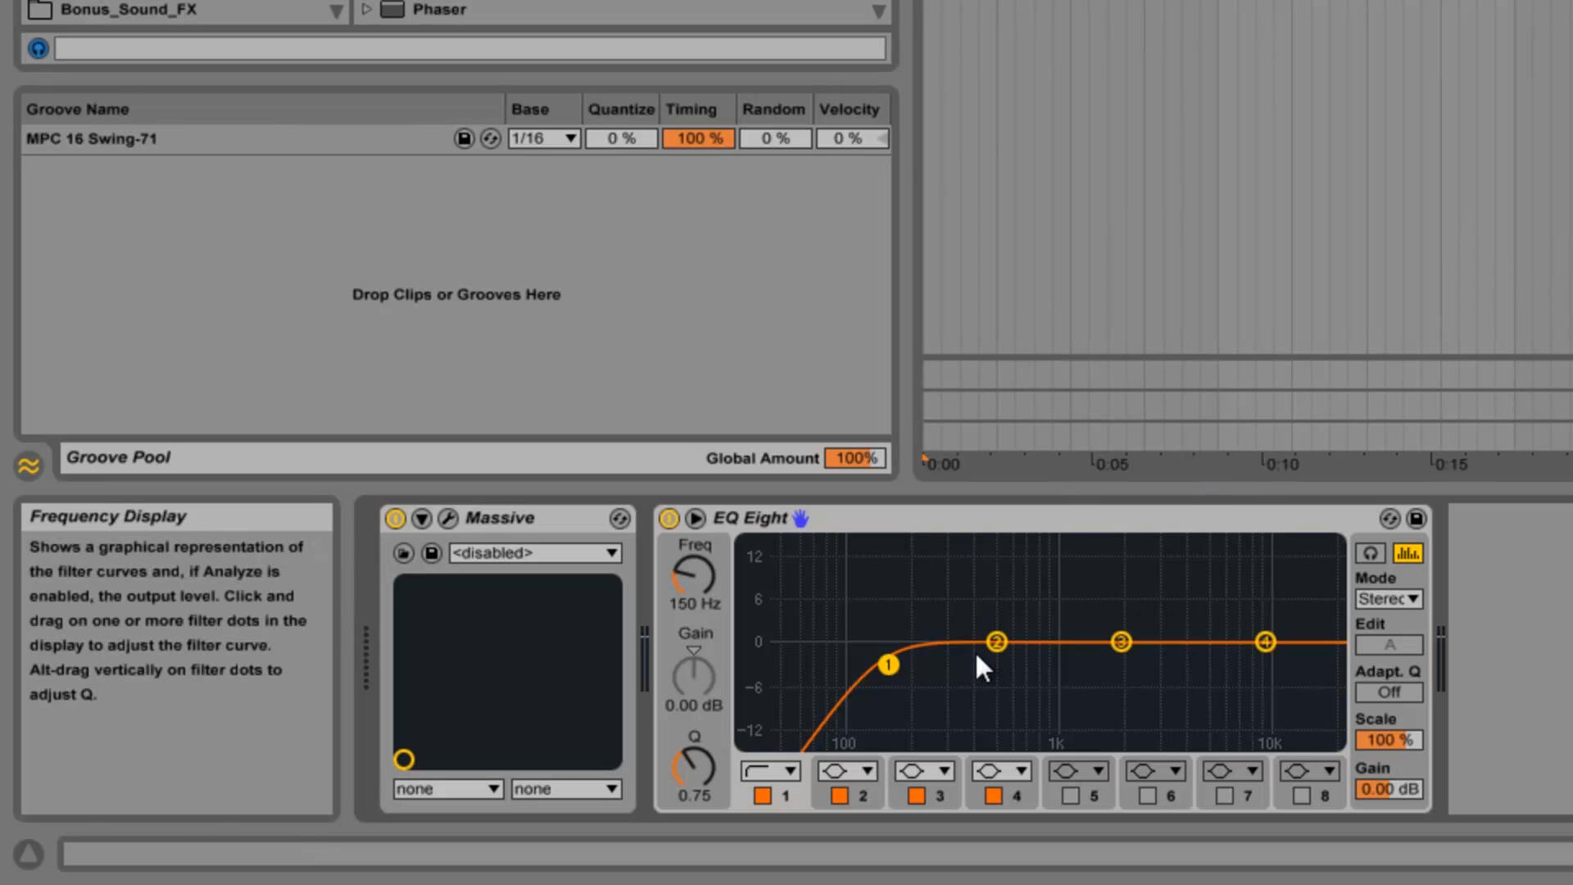
pyautogui.moveTo(998, 639)
pyautogui.mouseDown()
pyautogui.moveTo(1004, 655)
pyautogui.moveTo(981, 655)
pyautogui.mouseUp()
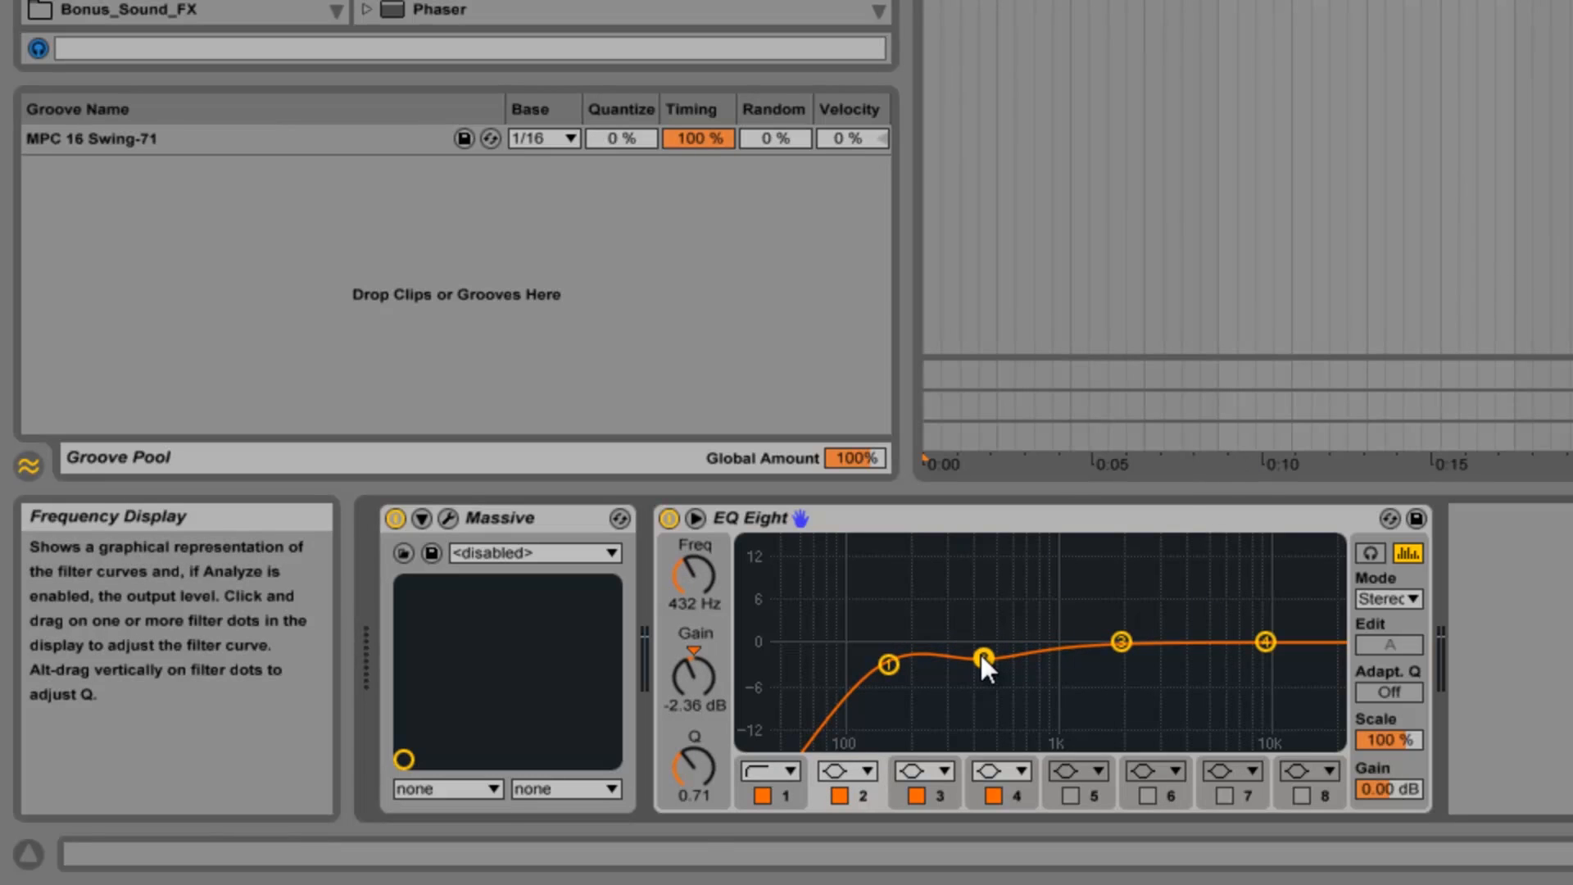
pyautogui.press('space')
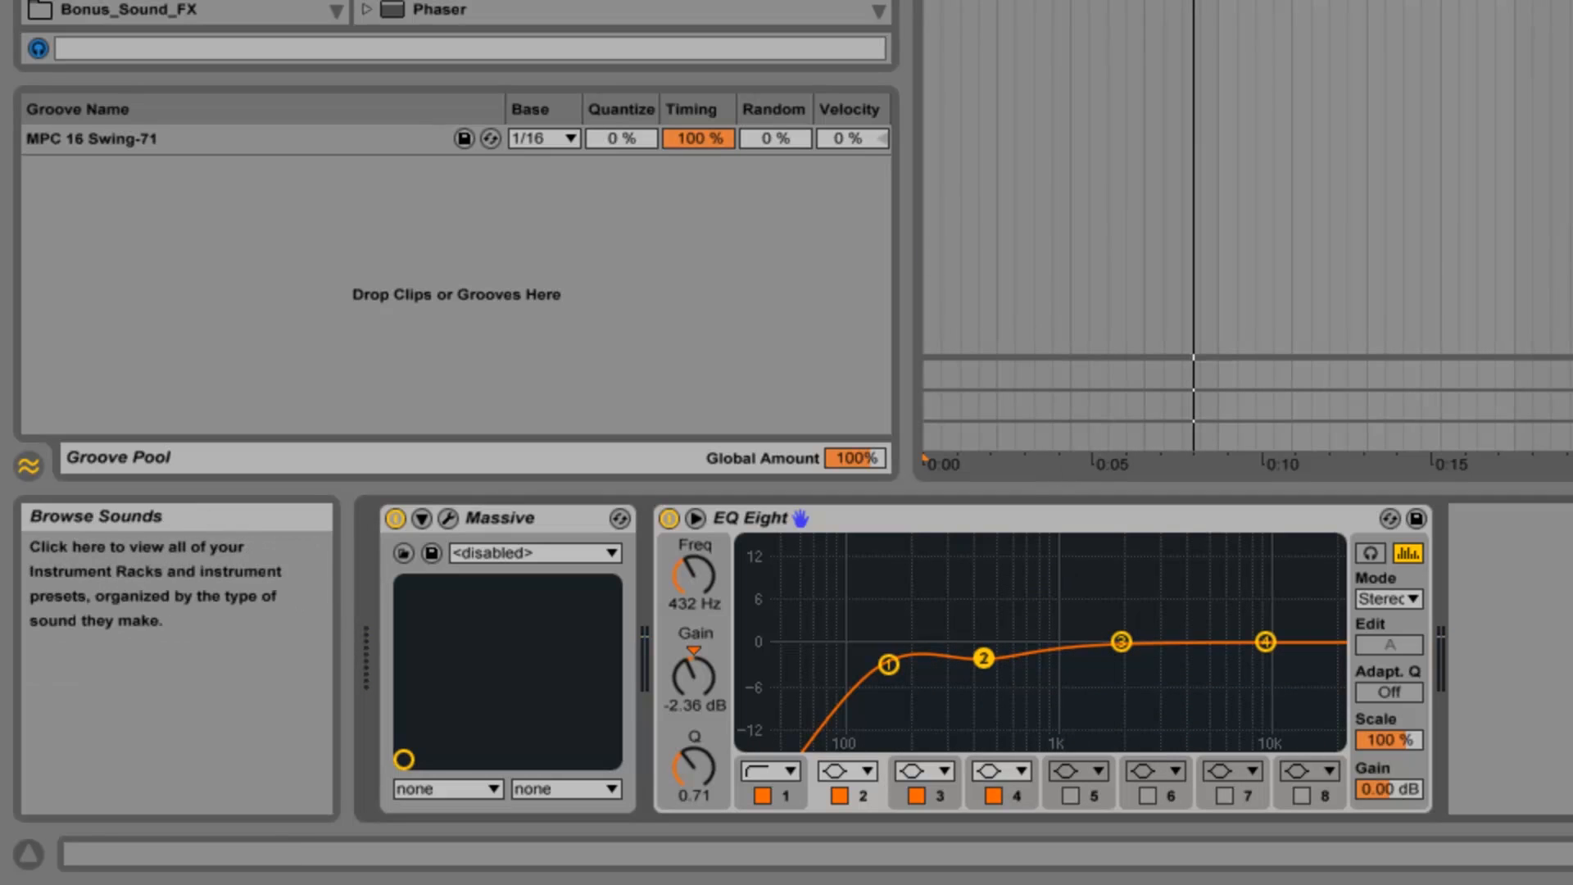
# Step: Add an Auto Filter after EQ Eight and set it to high-pass with a 26.0 Hz cutoff
pyautogui.moveTo(459, 2); pyautogui.dragTo(1549, 532)
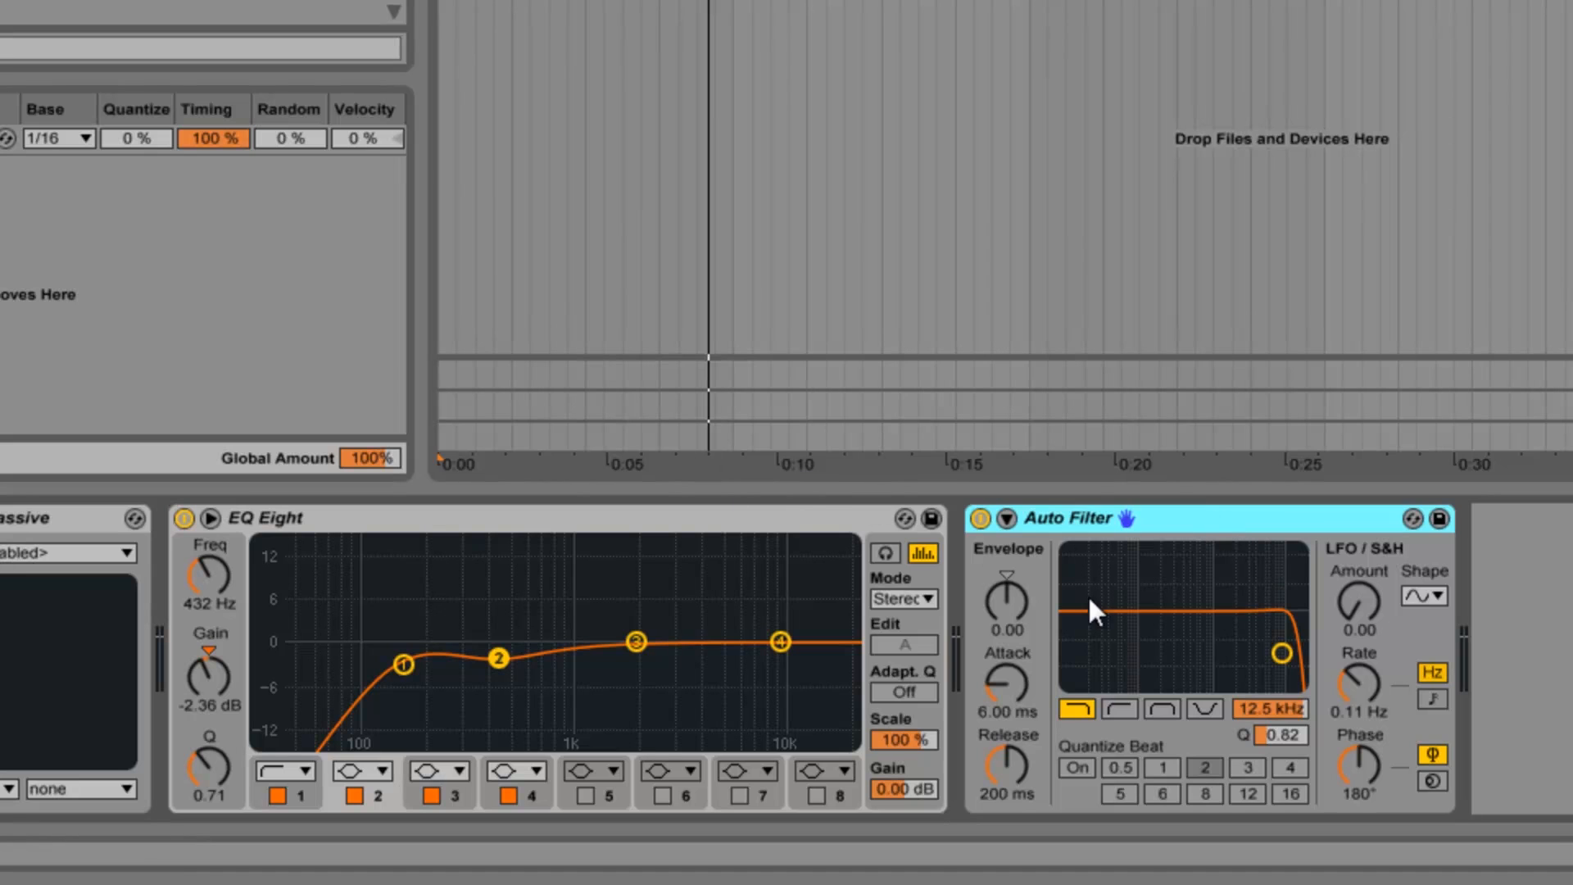
pyautogui.click(1131, 709)
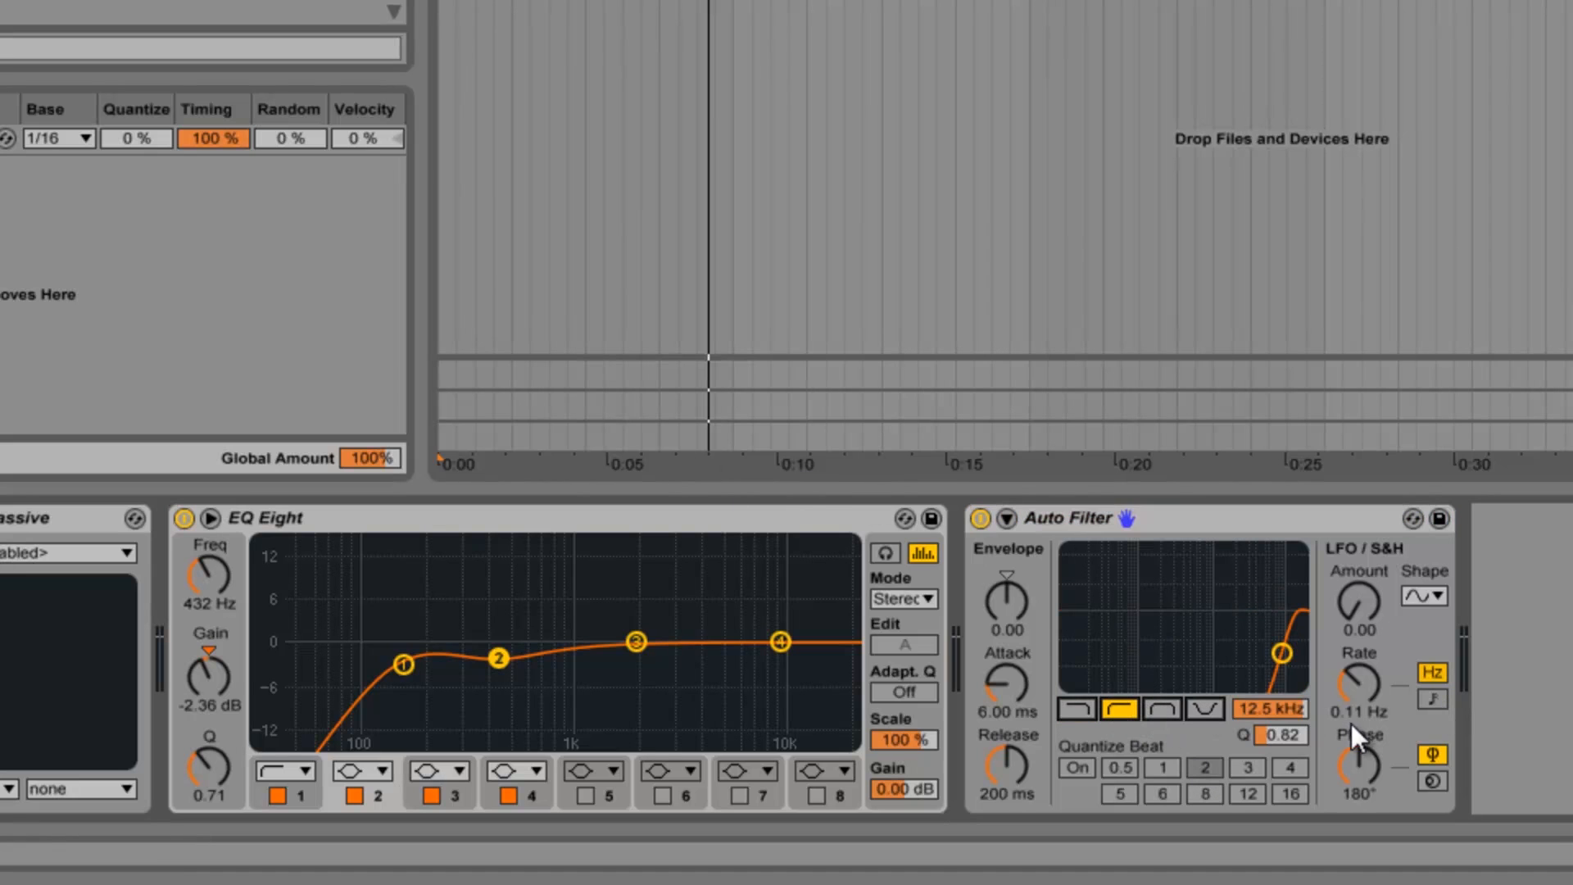
pyautogui.moveTo(1262, 706)
pyautogui.mouseDown()
pyautogui.moveTo(1278, 683)
pyautogui.moveTo(1282, 708)
pyautogui.mouseUp()
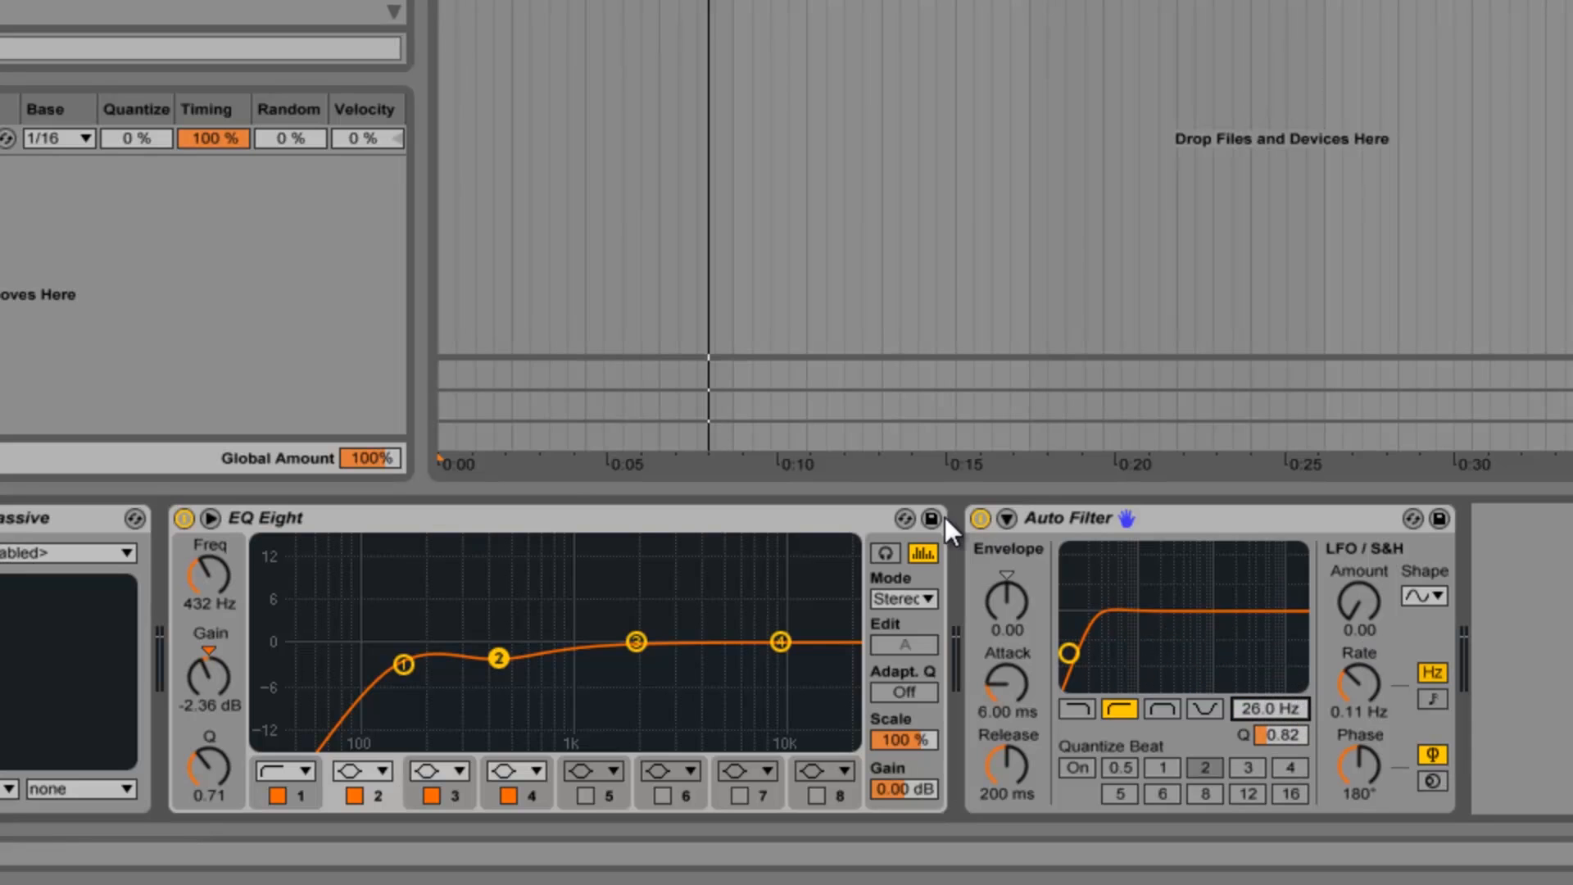
# Step: Switch the Auto Filter off and back on, and select the device
pyautogui.click(981, 517)
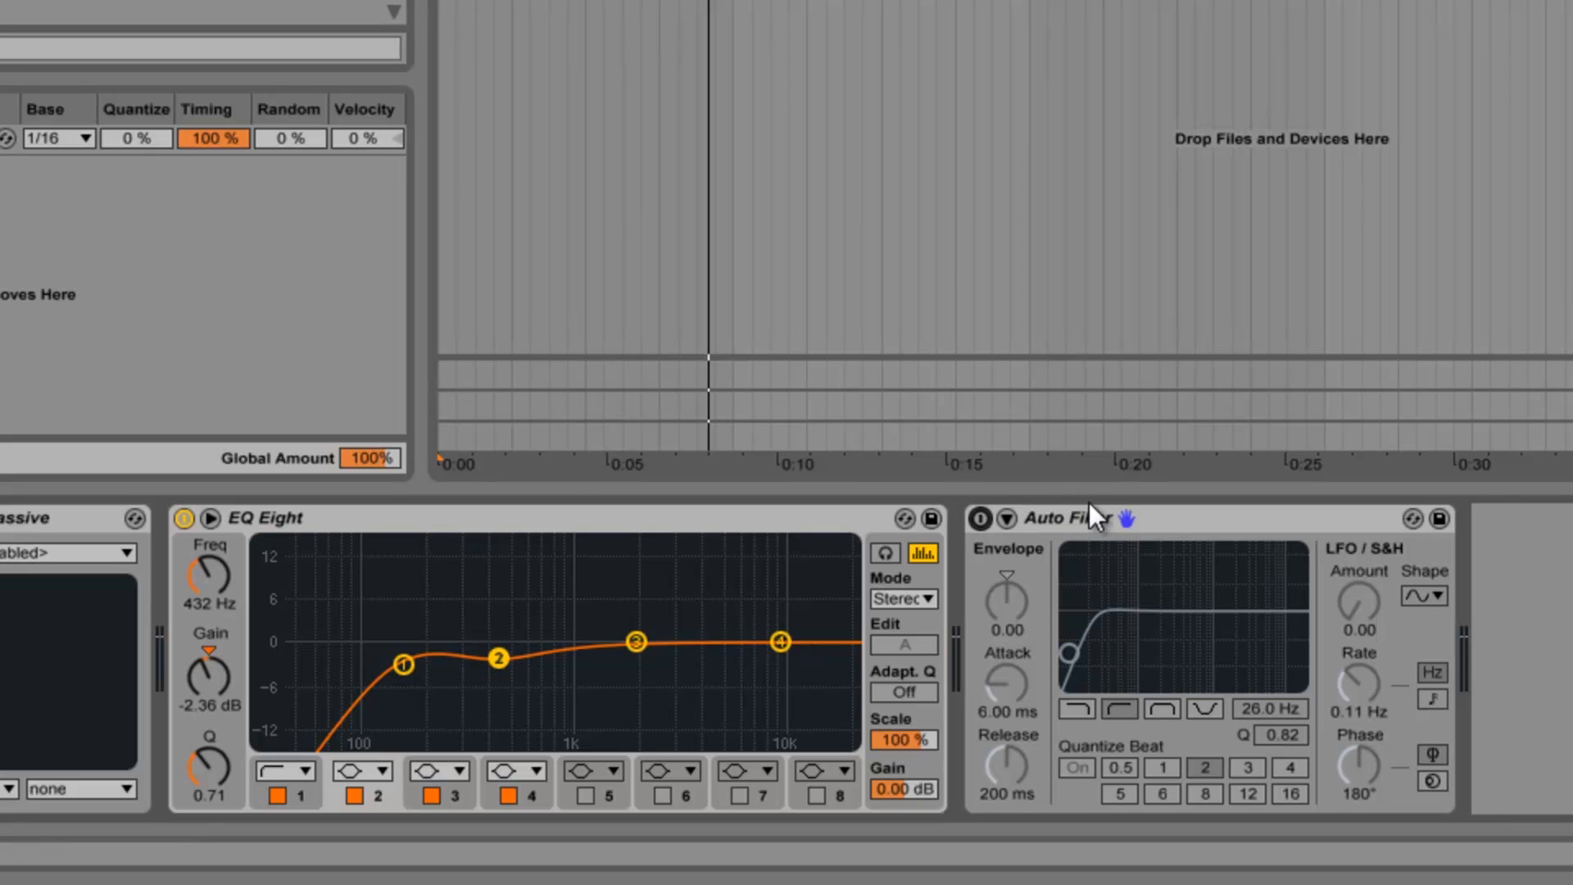
pyautogui.click(988, 523)
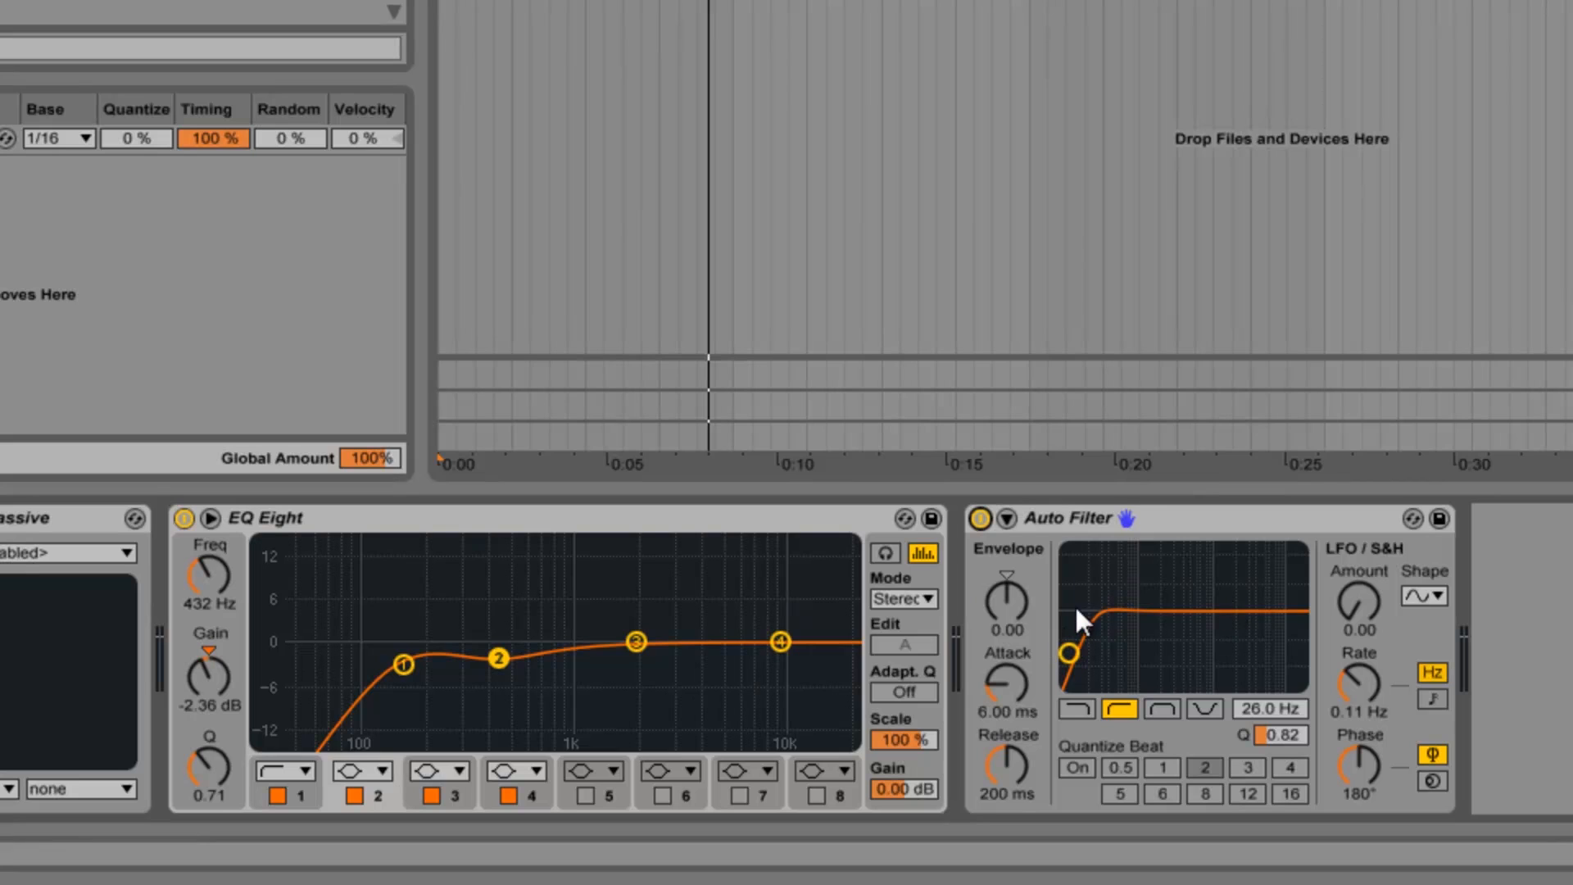
pyautogui.click(1093, 519)
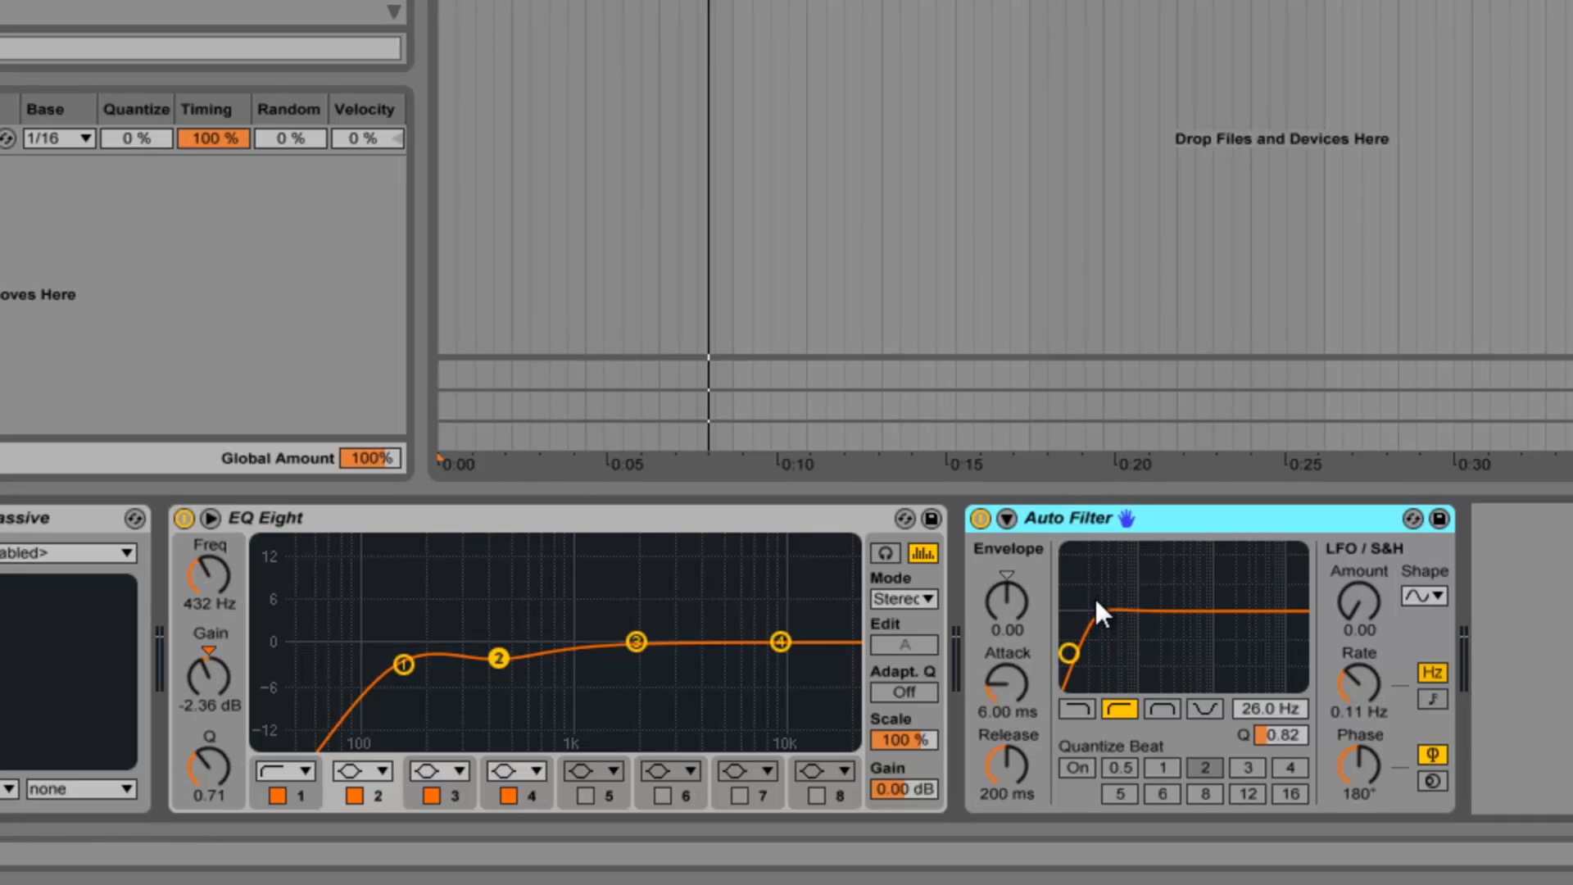
# Step: Switch the Auto Filter off and set its Q to 0.77
pyautogui.click(978, 519)
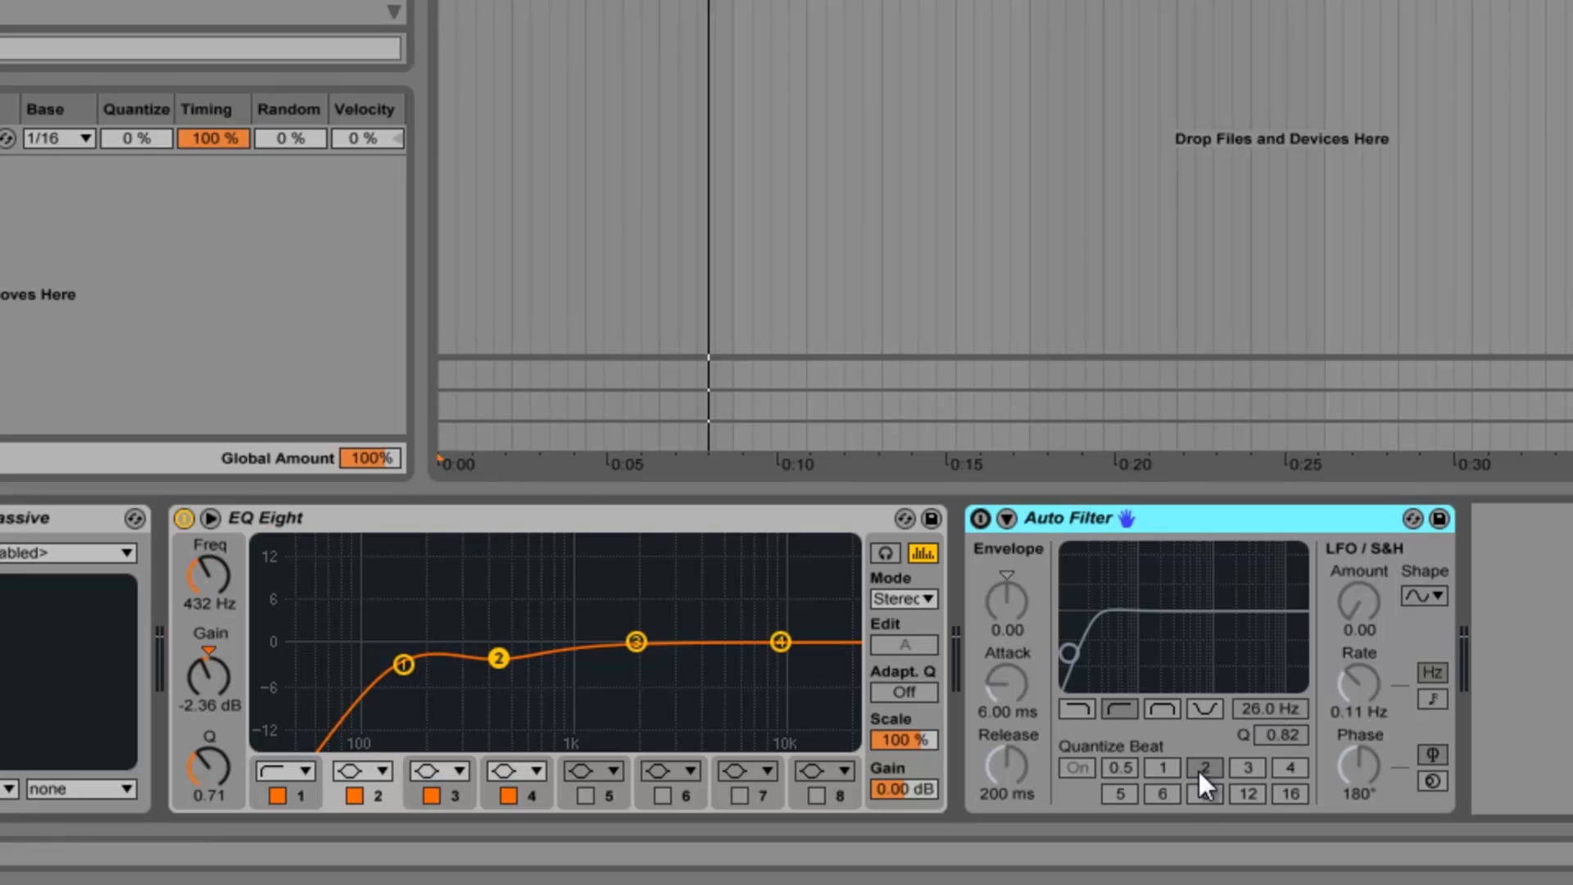
pyautogui.click(1265, 710)
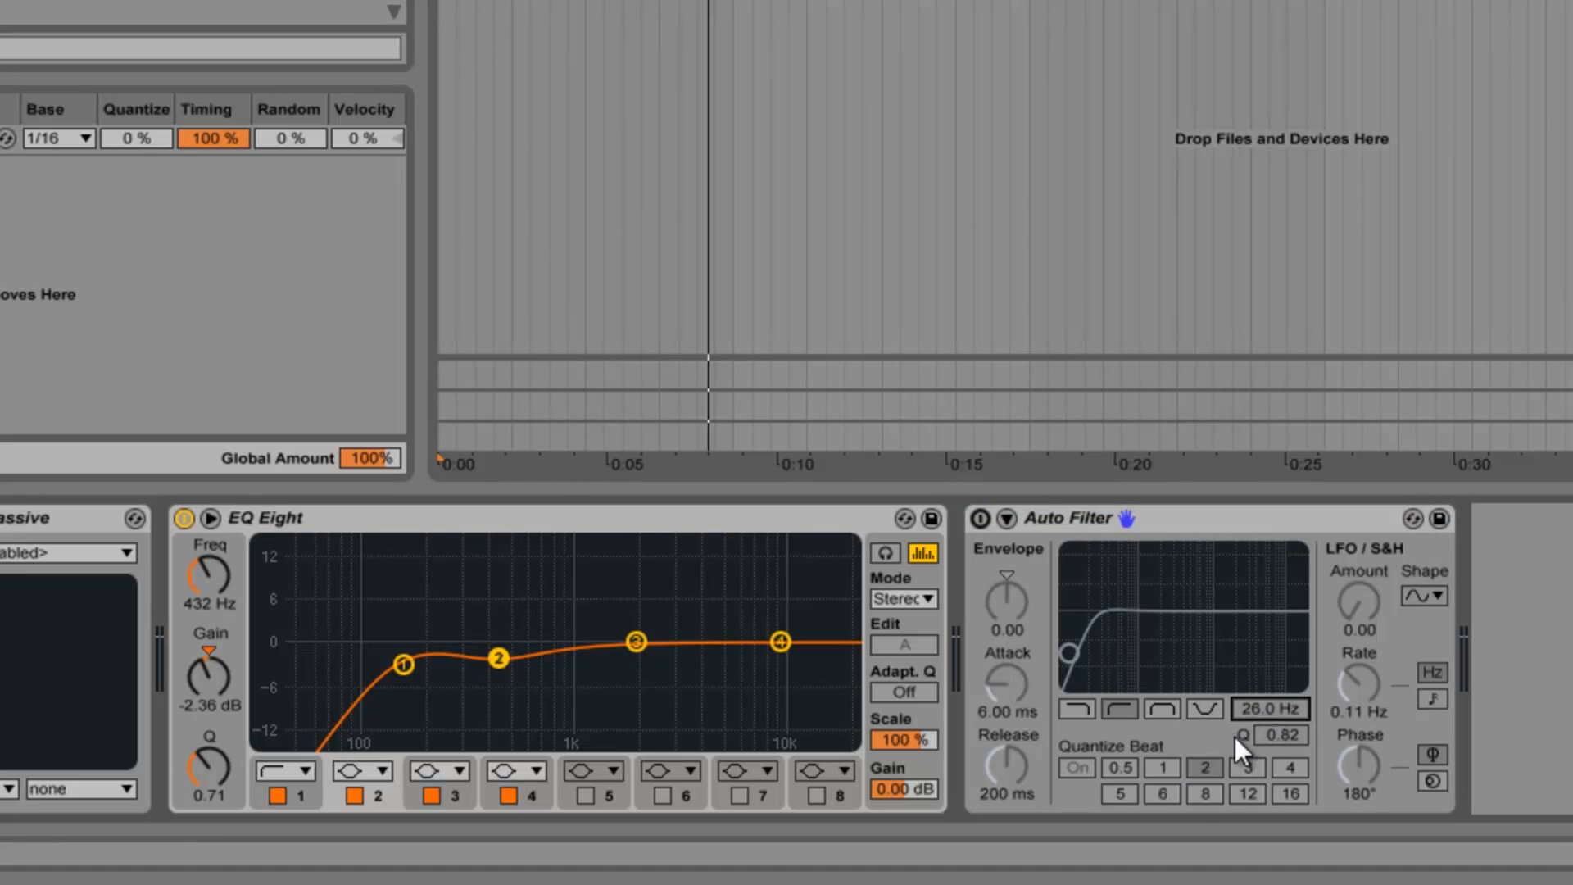
pyautogui.moveTo(1062, 656); pyautogui.dragTo(1064, 661)
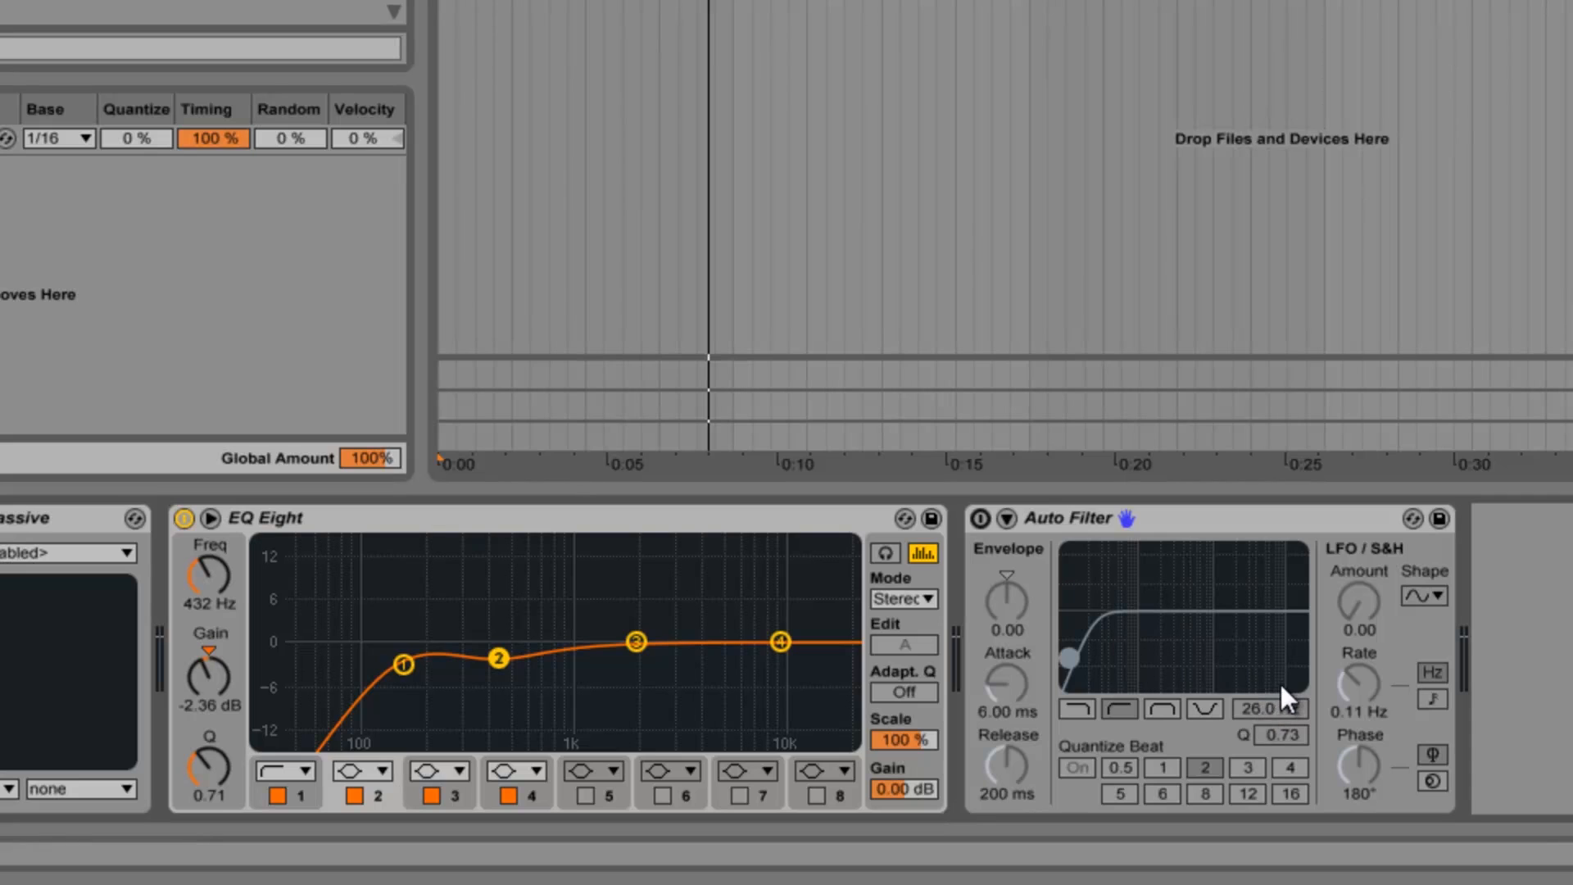
pyautogui.moveTo(1291, 739); pyautogui.dragTo(1290, 739)
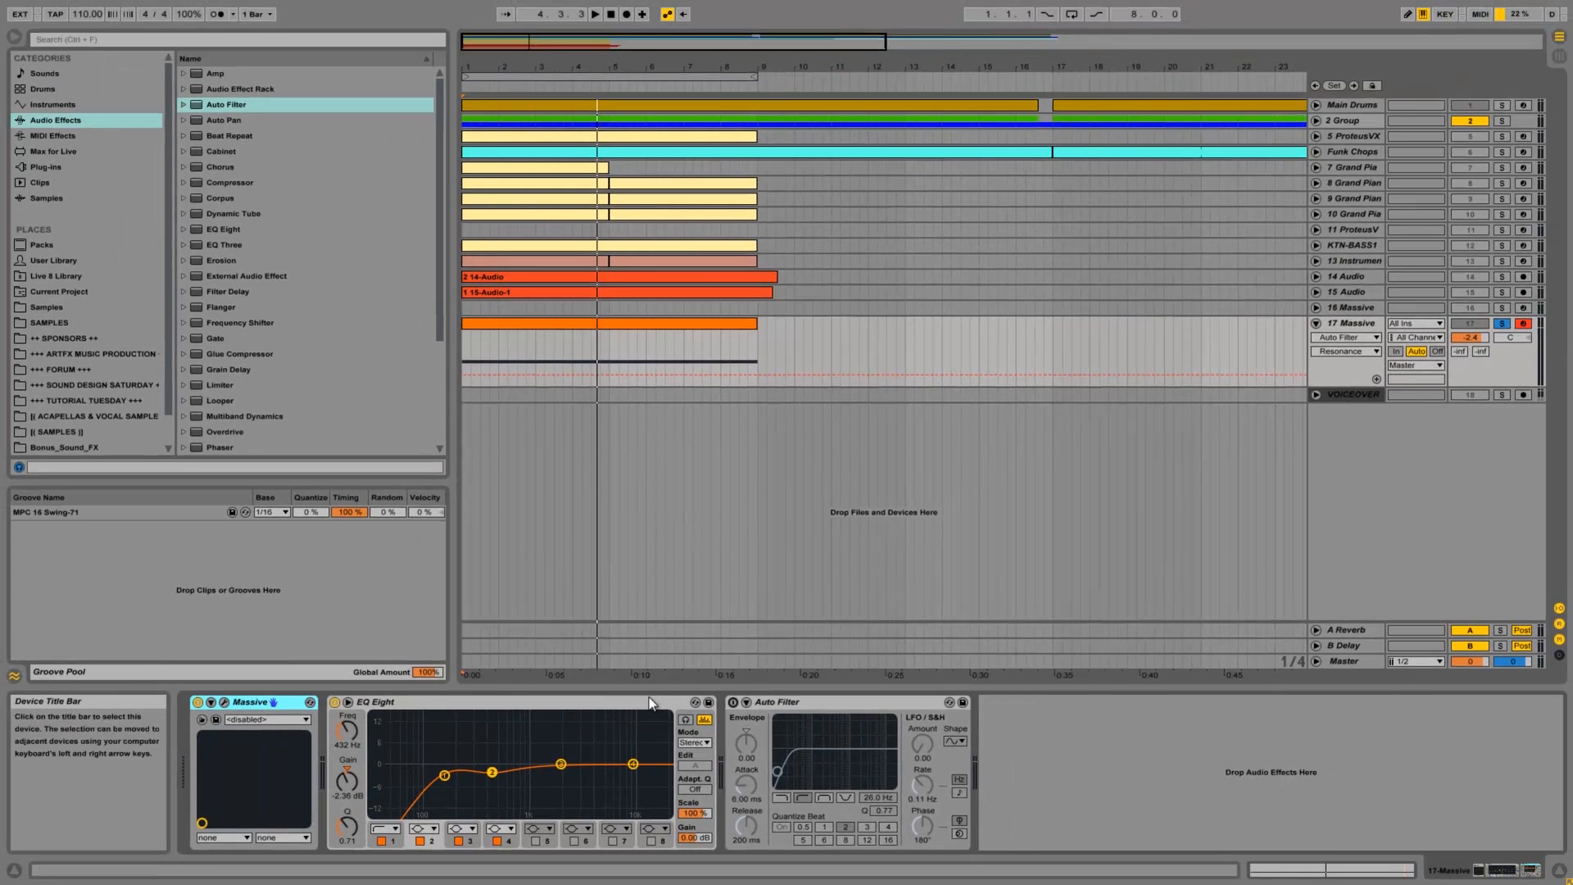
# Step: Group Massive and EQ Eight into an Instrument Rack and show the rack's chain list
pyautogui.click(652, 702)
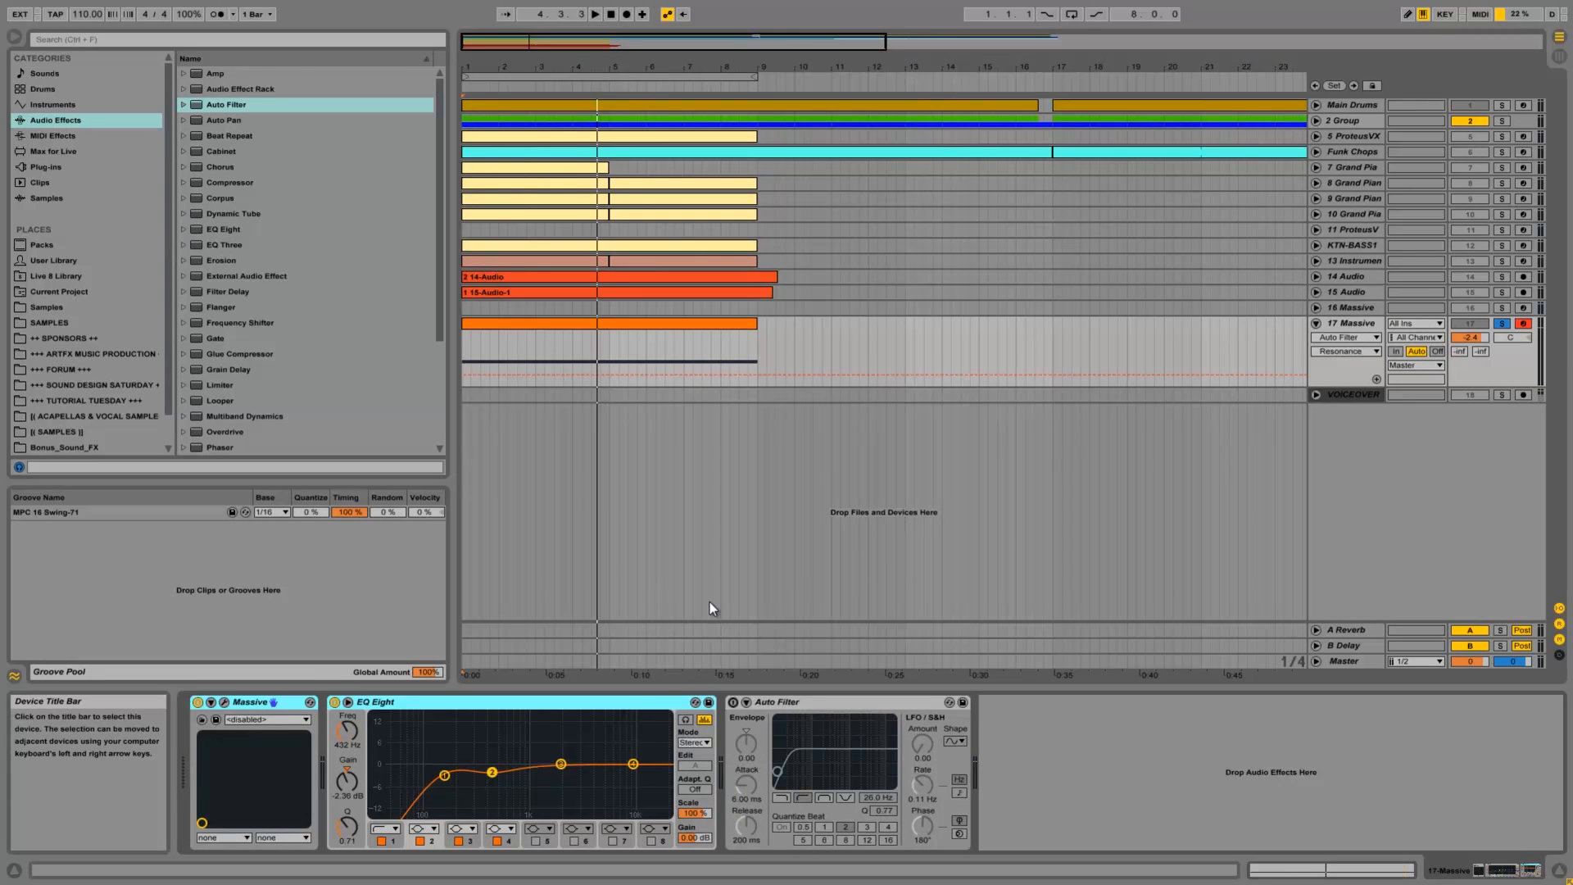
pyautogui.hotkey('ctrl', 'g')
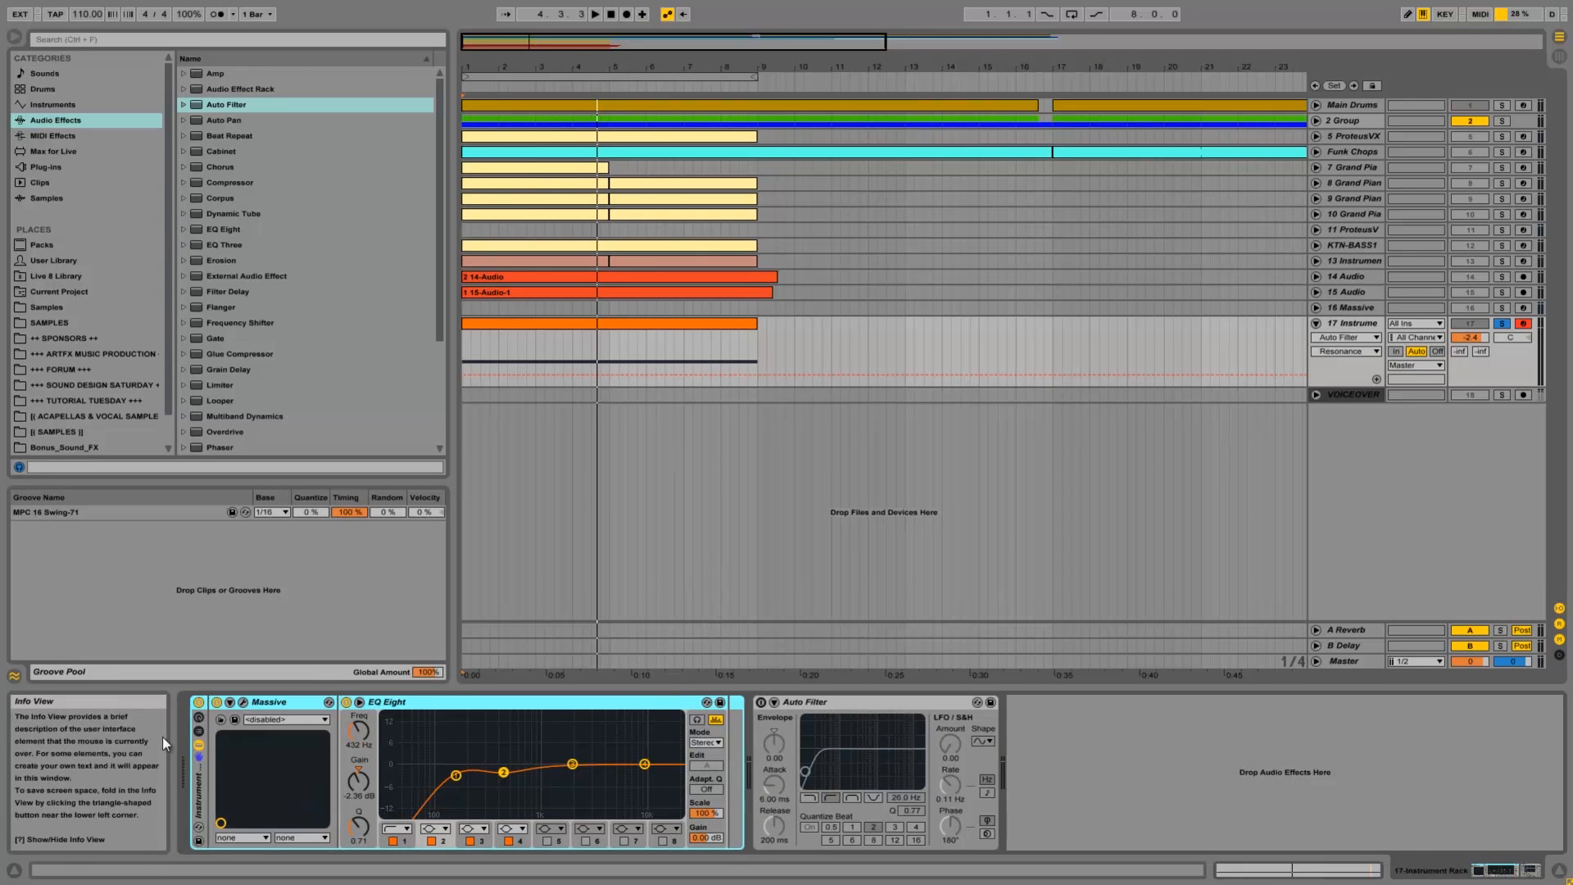
pyautogui.click(198, 731)
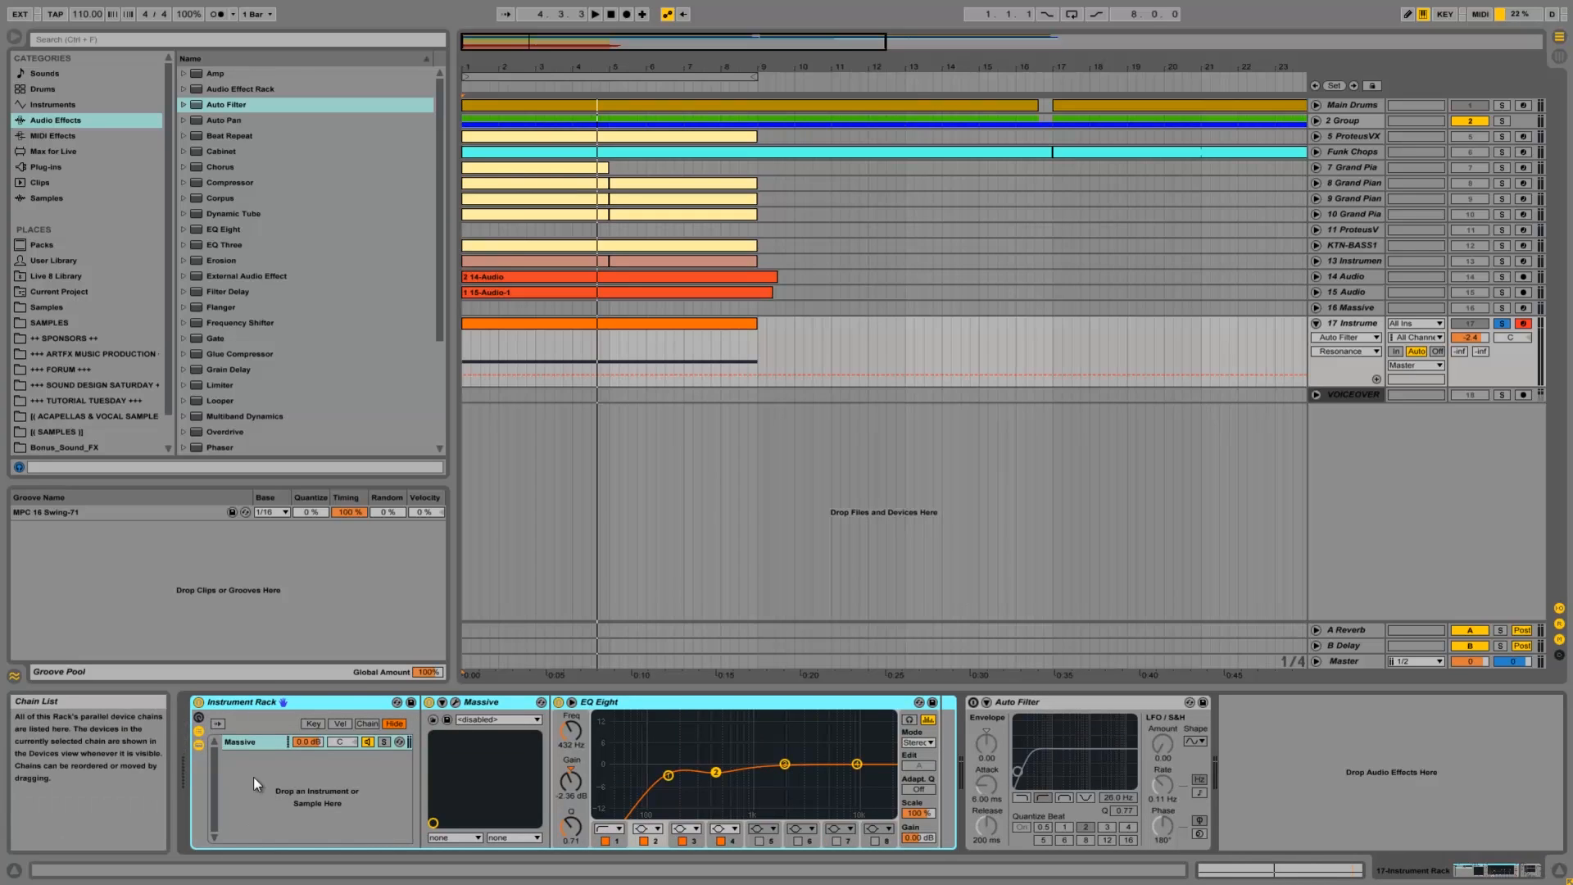
# Step: Duplicate the Massive chain in the rack and delete EQ Eight from the copy
pyautogui.click(269, 745)
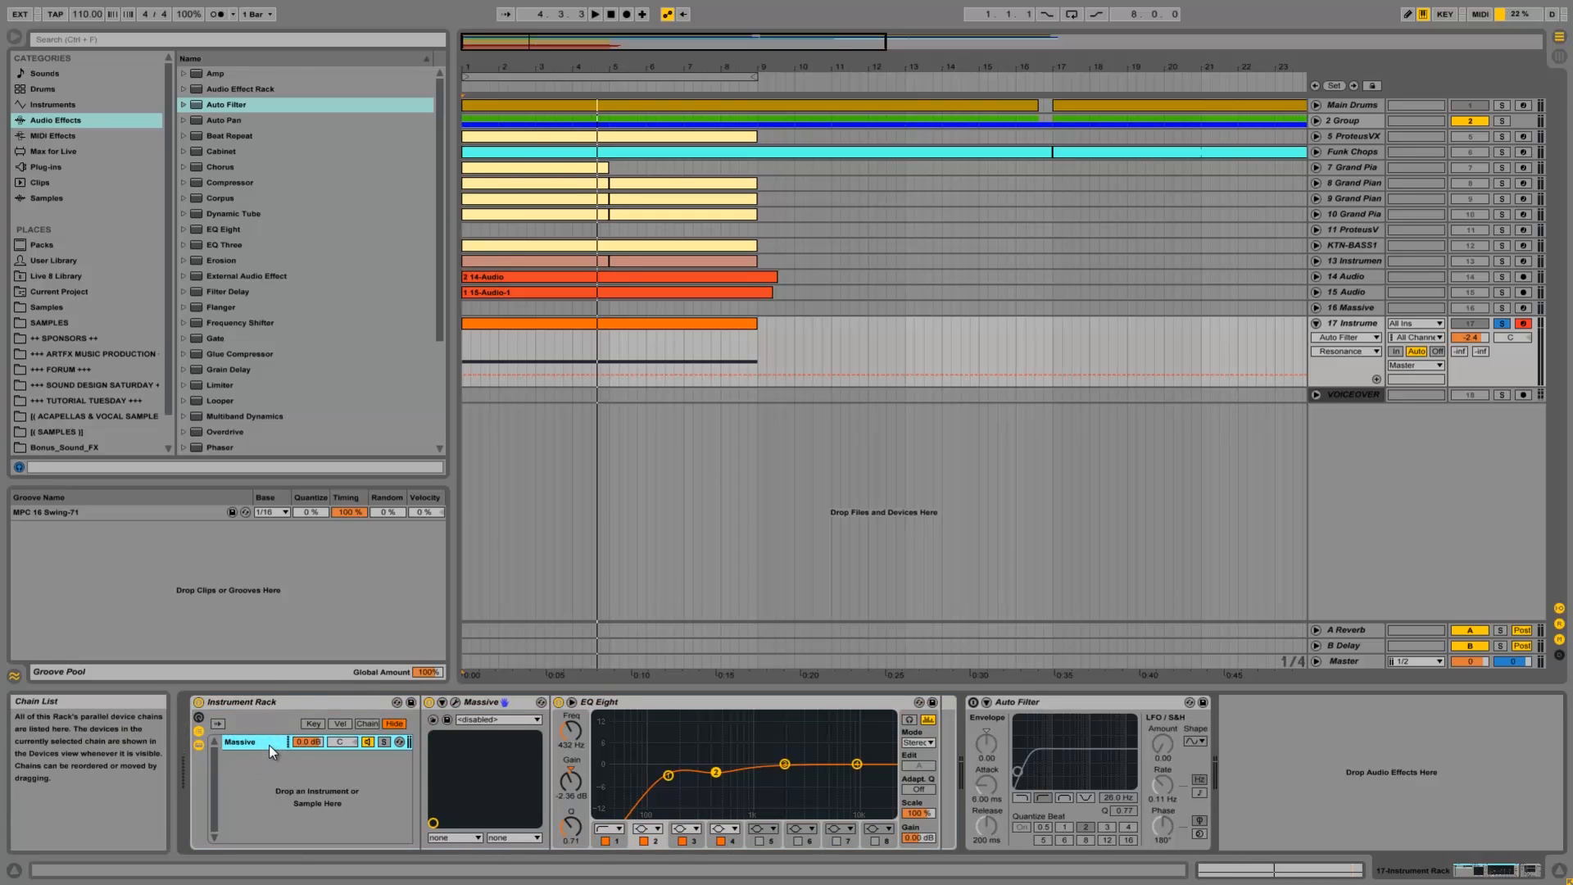
pyautogui.hotkey('ctrl', 'd')
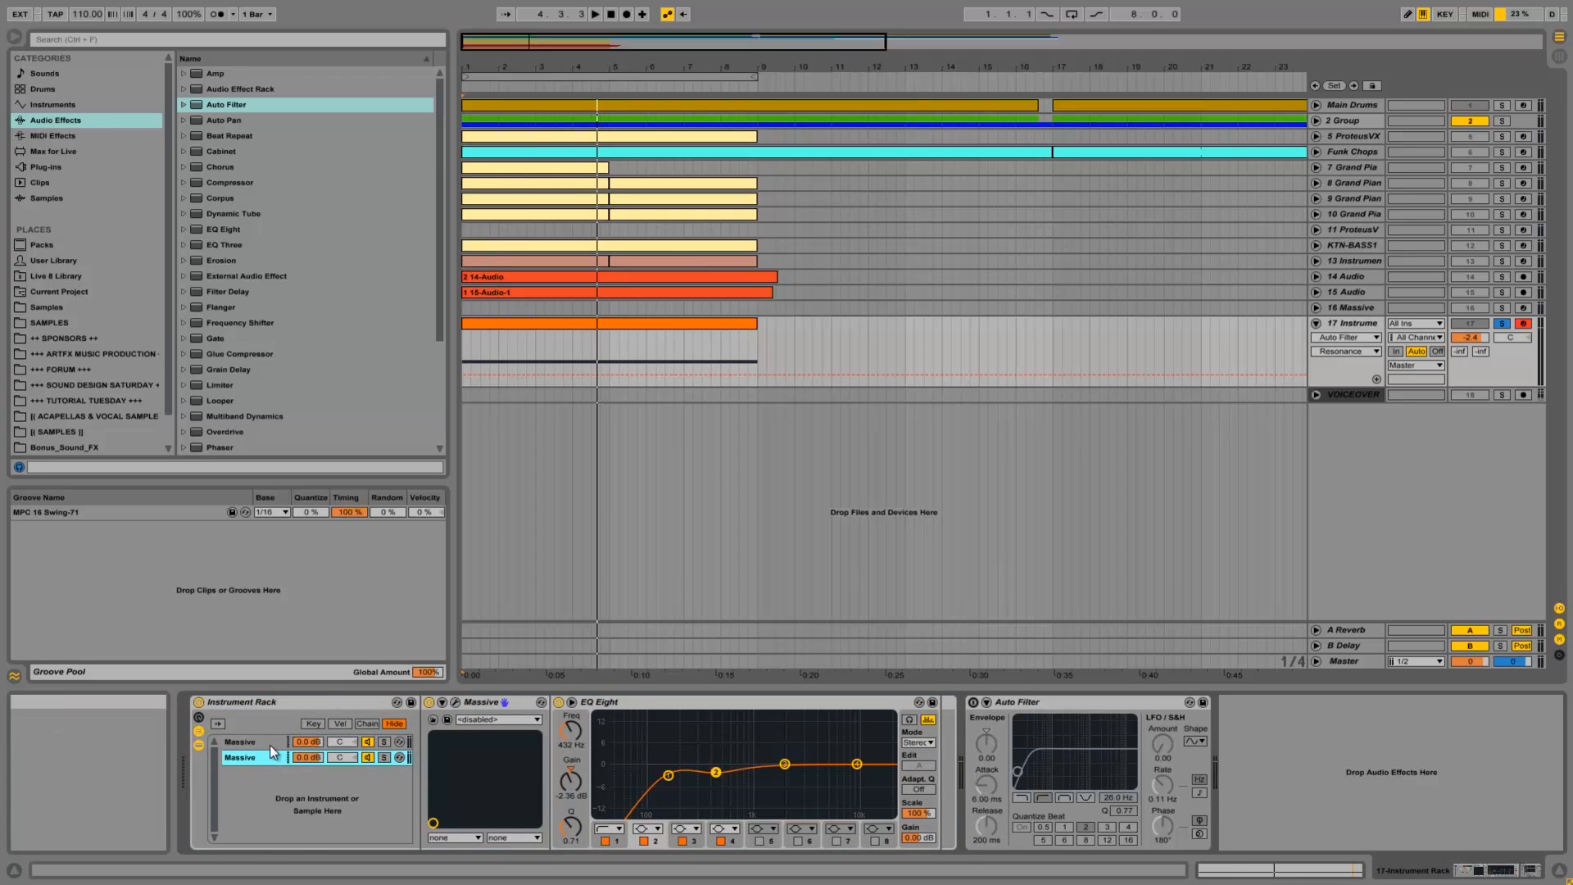
pyautogui.click(610, 710)
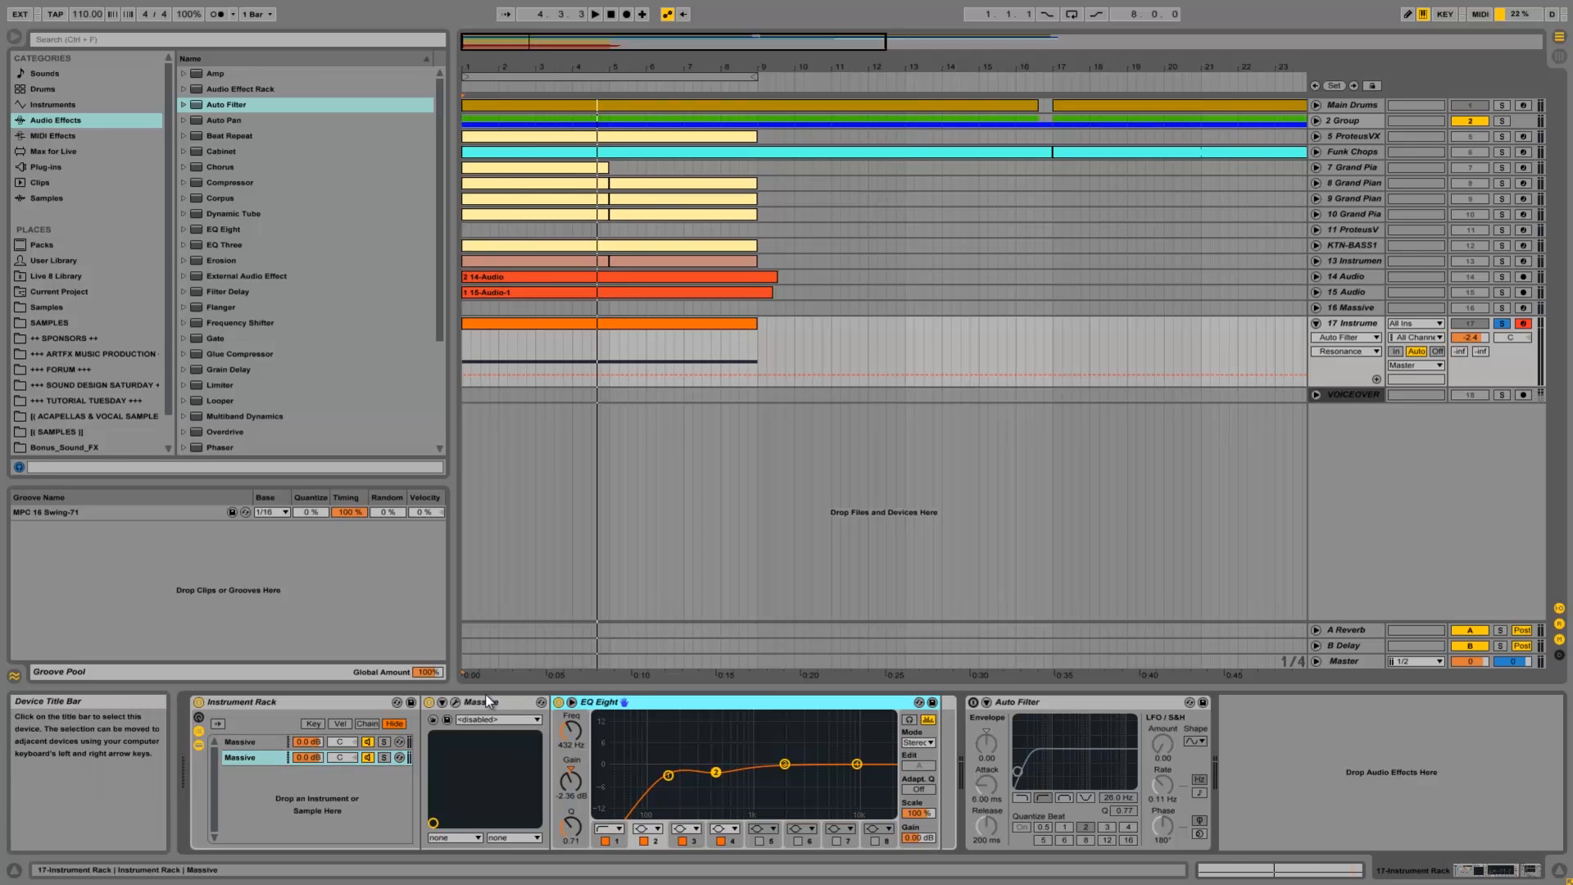
pyautogui.press('Delete')
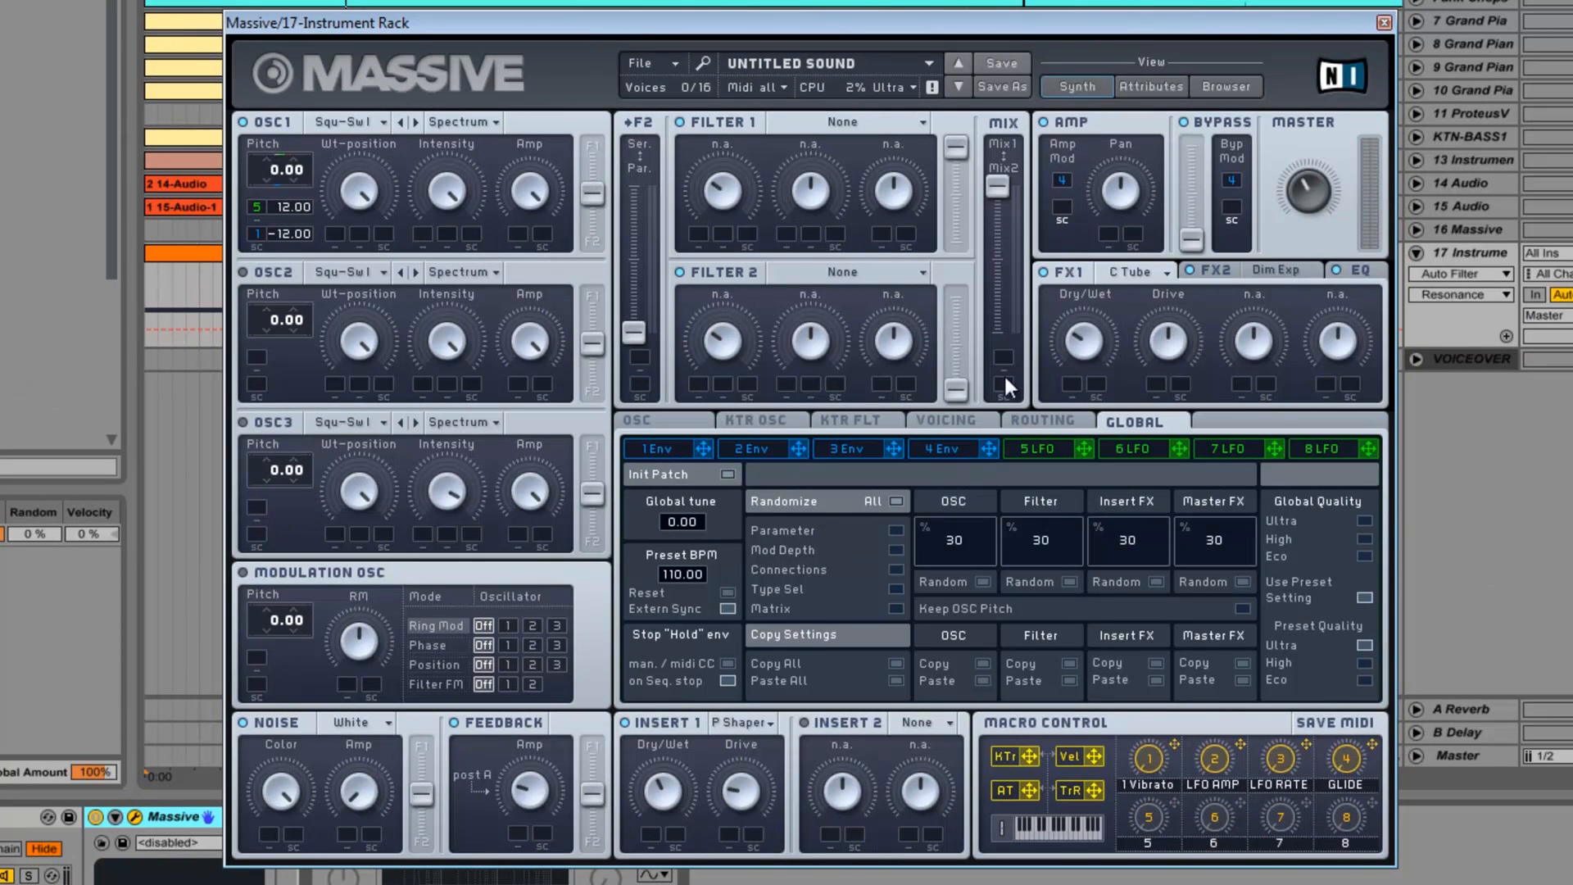
# Step: In the duplicate Massive, switch off FX1, the EQ, Insert 1 and Feedback, keeping FX2's Dimension Expander on
pyautogui.click(1045, 271)
pyautogui.click(1180, 270)
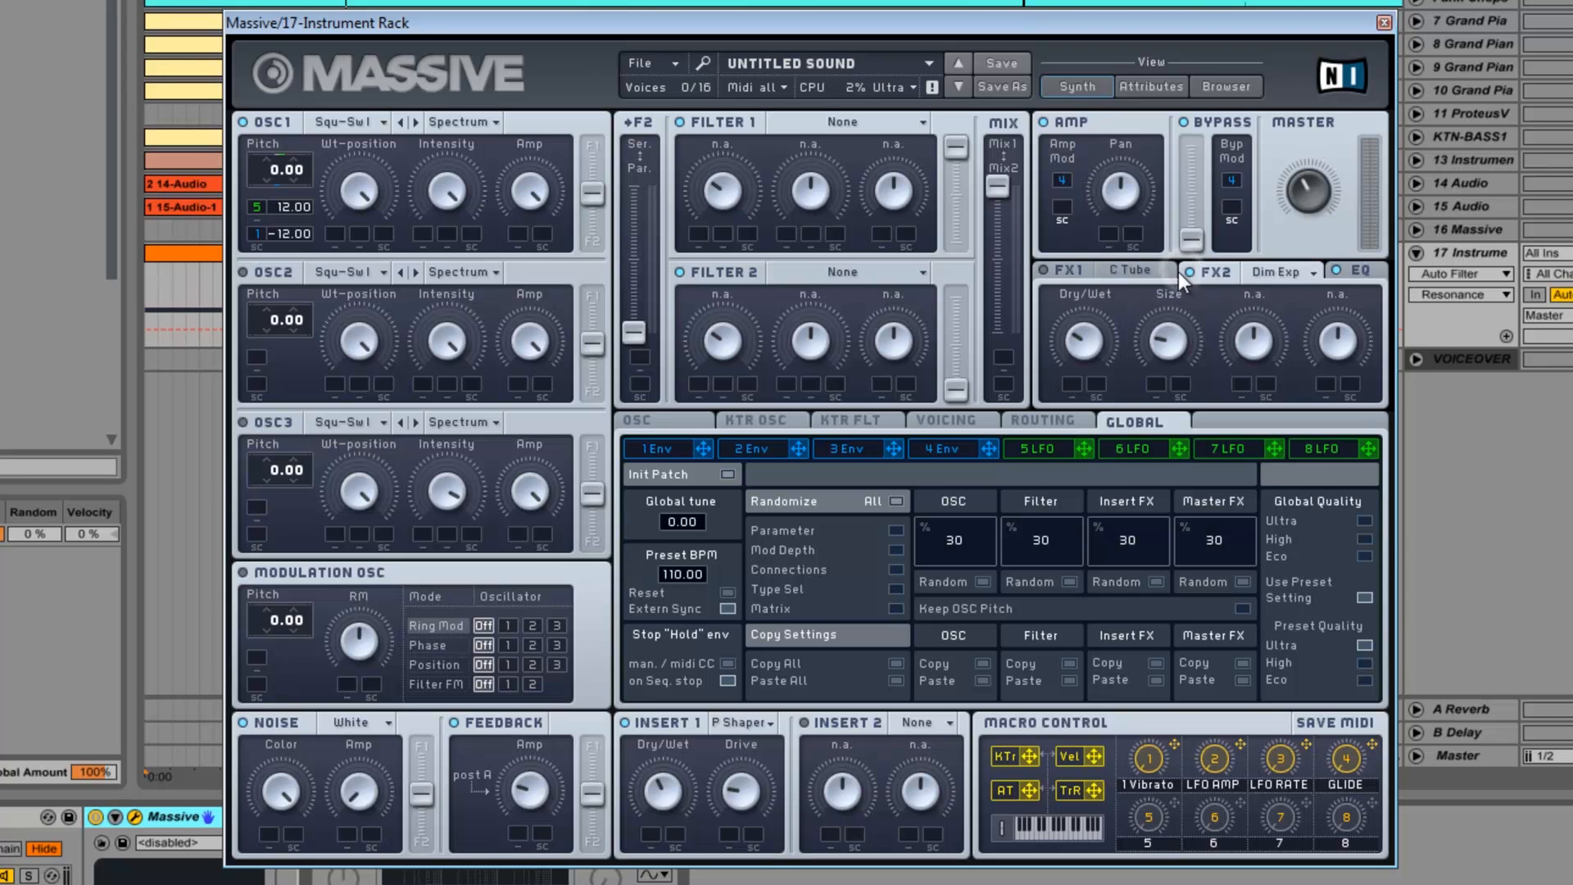
pyautogui.click(1340, 270)
pyautogui.click(624, 721)
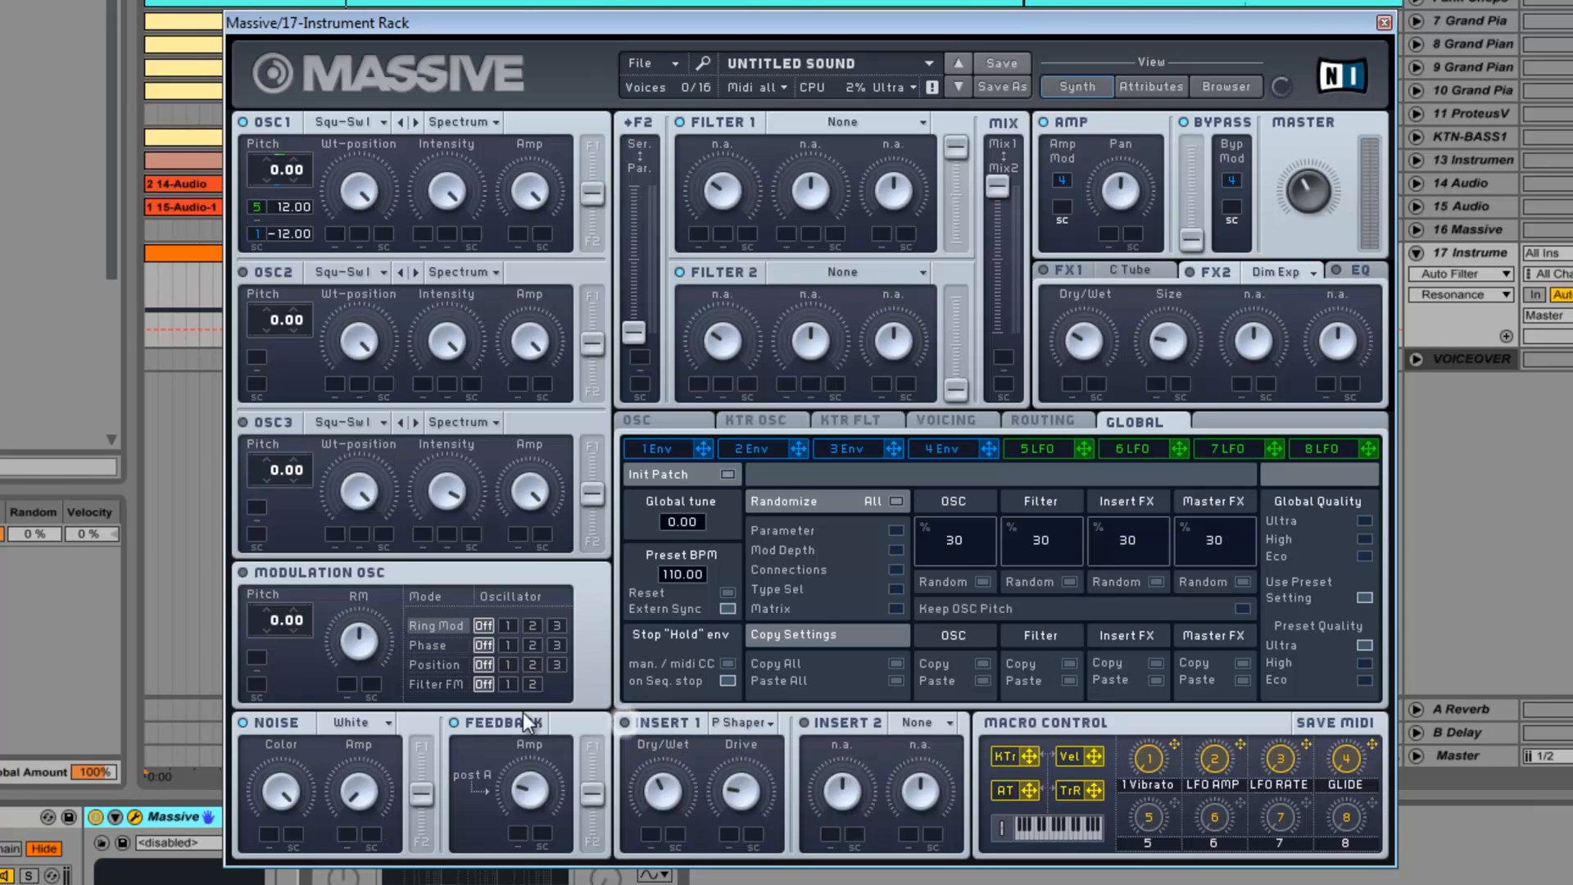
pyautogui.click(454, 723)
# Step: Remove the LFO 5 modulation from OSC1's pitch and clear the LFO AMP and LFO RATE macros
pyautogui.rightClick(253, 205)
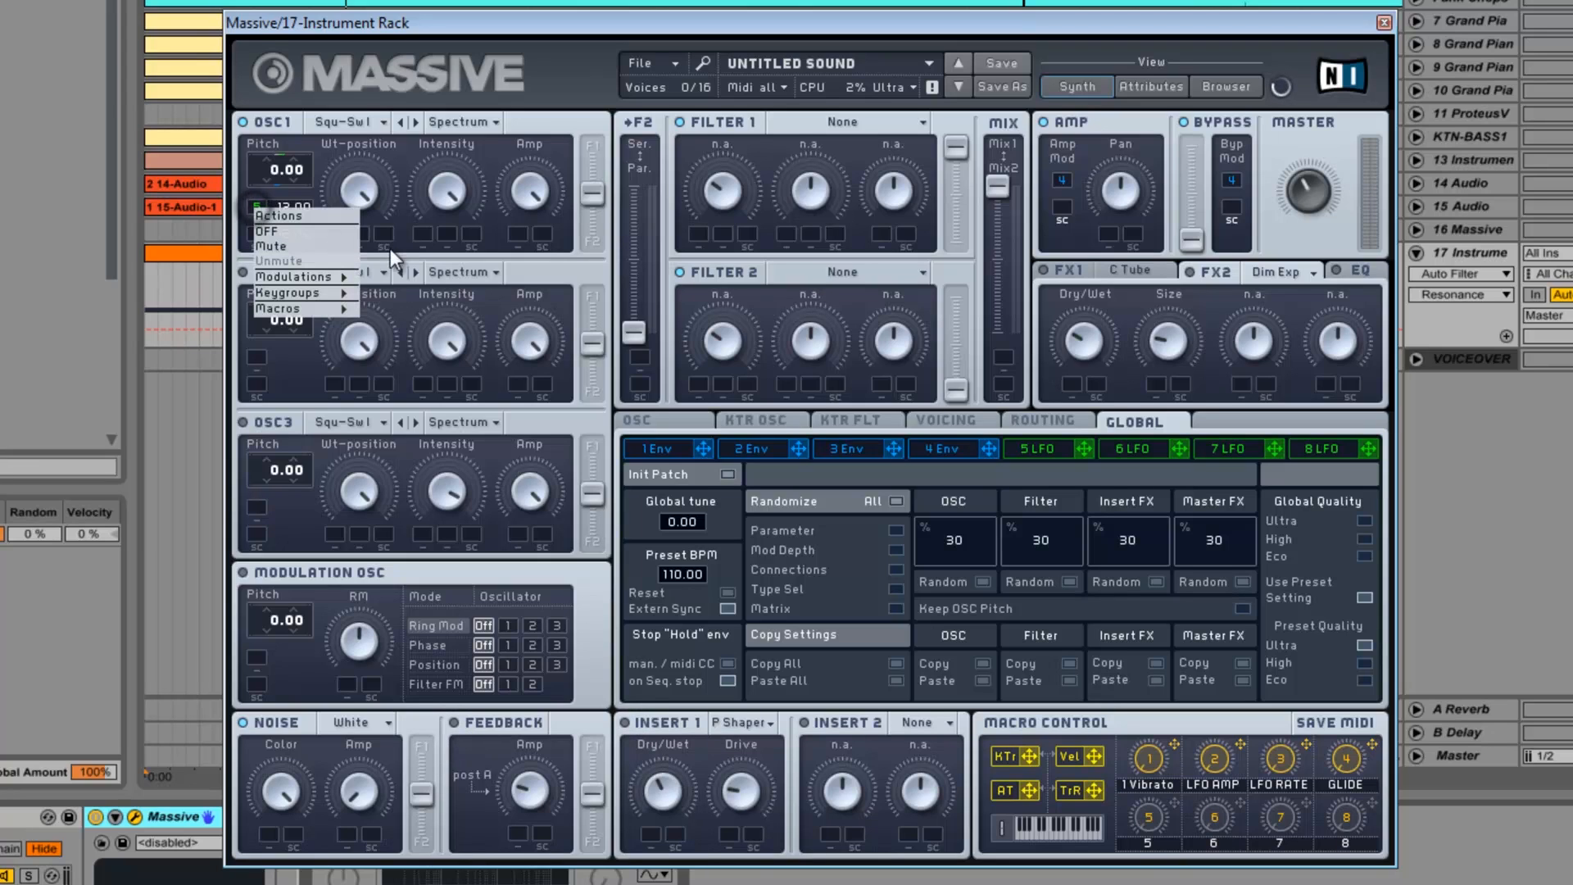
pyautogui.click(291, 232)
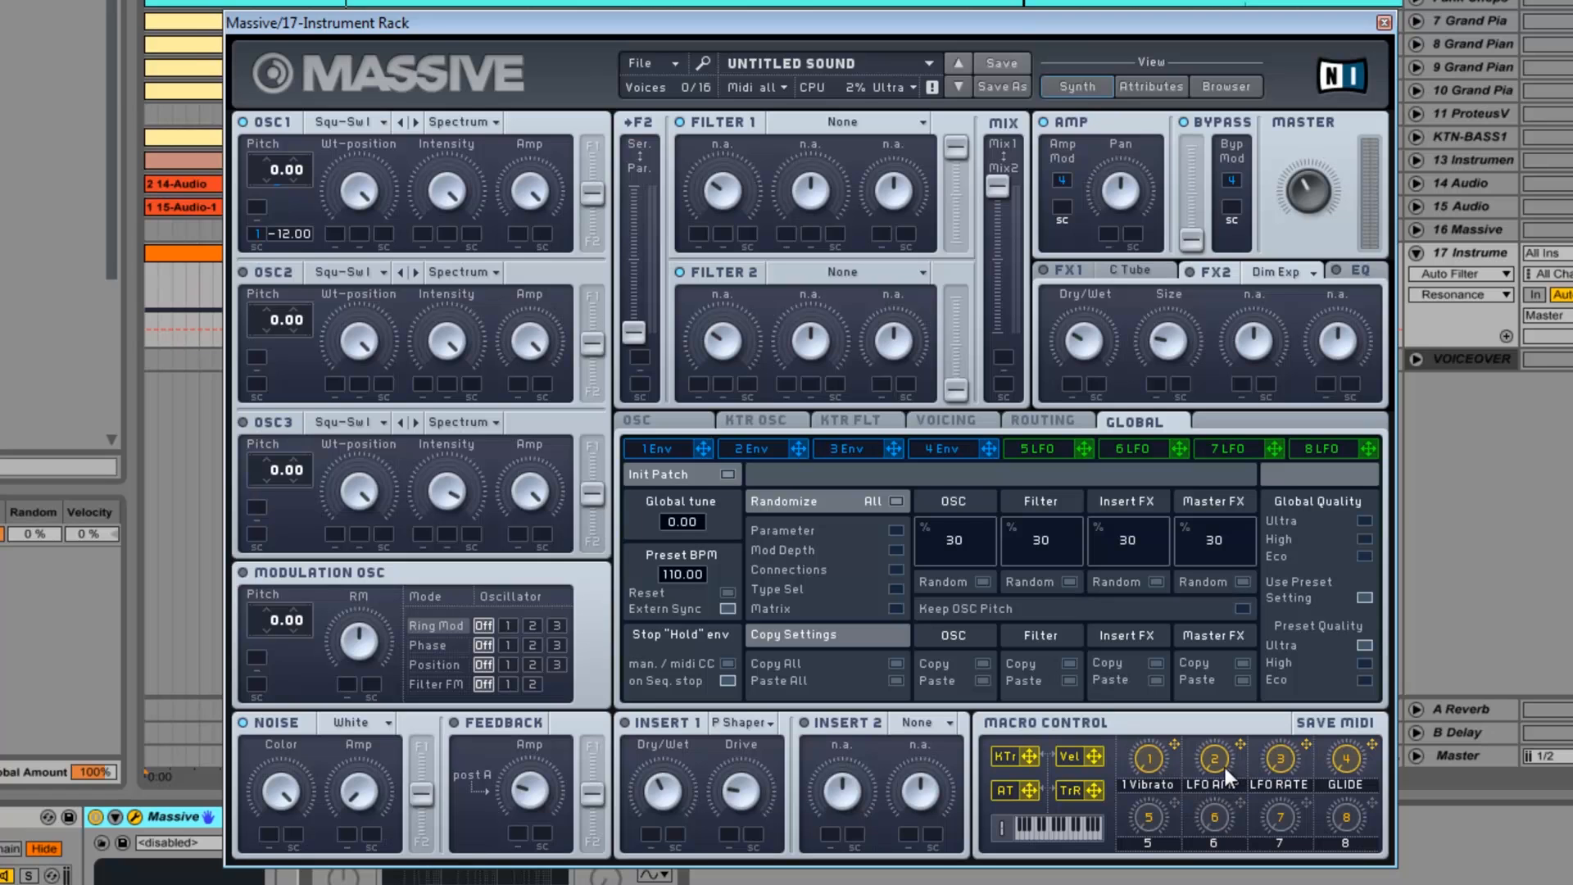
pyautogui.rightClick(1223, 764)
pyautogui.click(1284, 839)
pyautogui.rightClick(1283, 754)
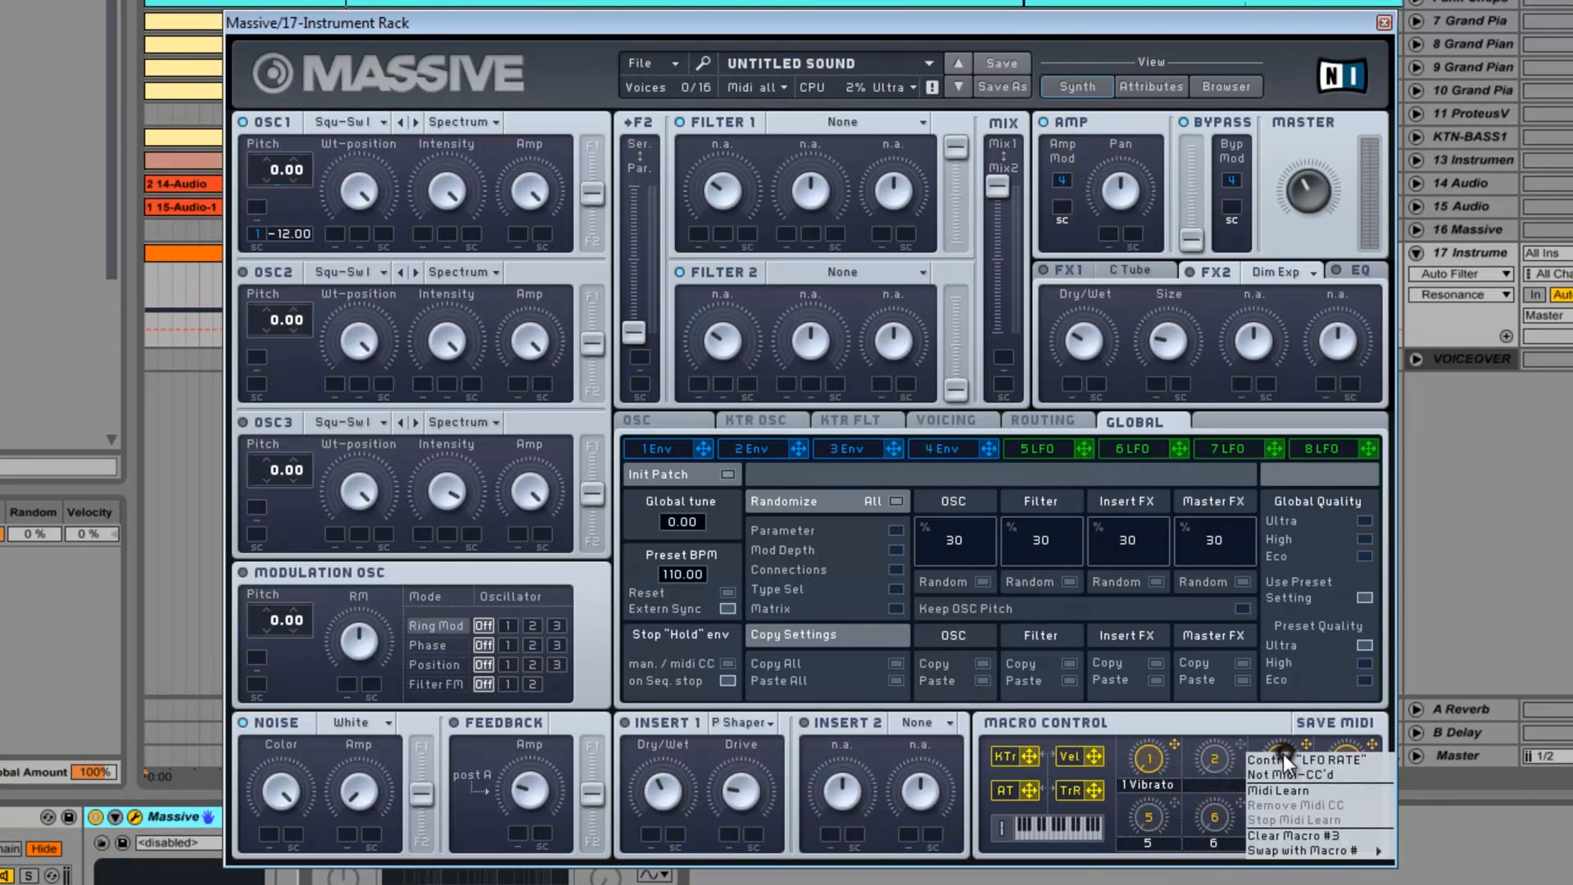
pyautogui.click(1324, 836)
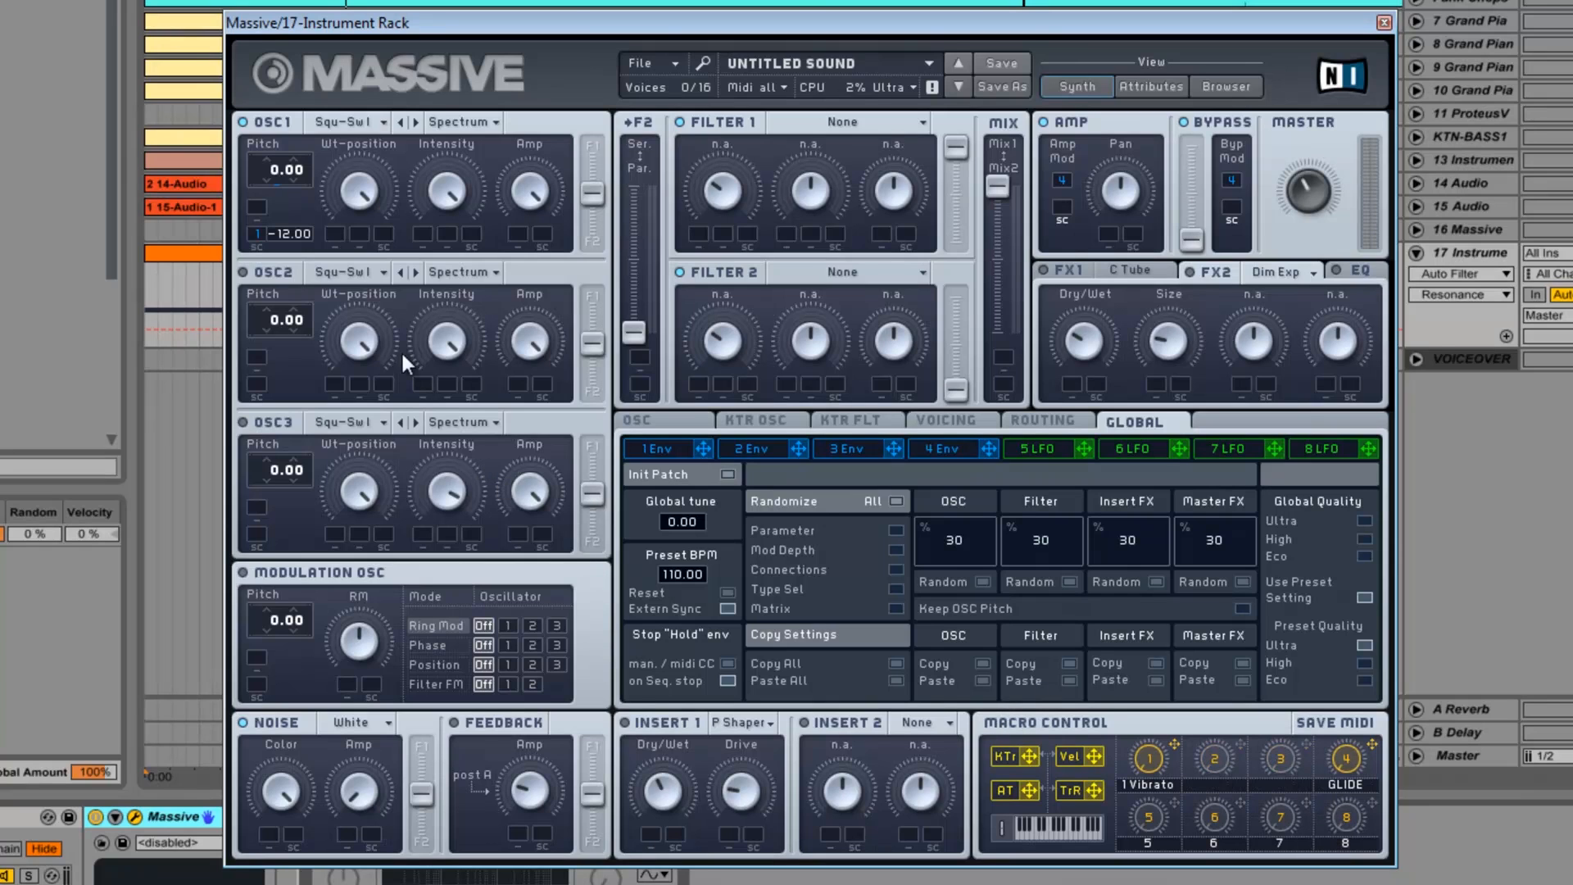
# Step: Set OSC1 to the Sin-Square wavetable with Wt-position at minimum and listen to the result
pyautogui.click(330, 121)
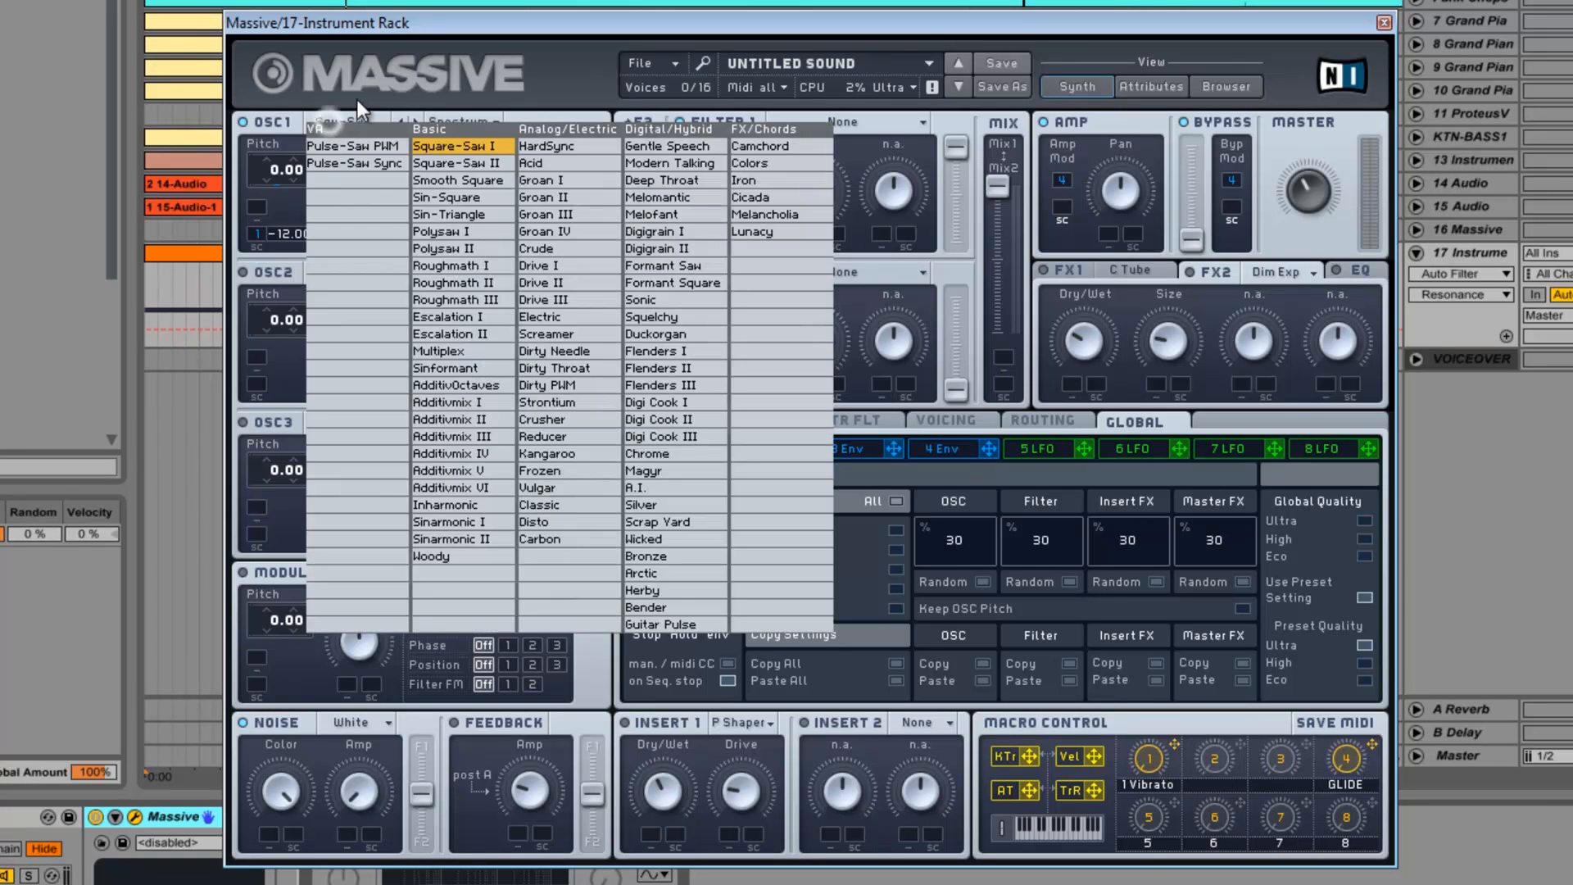
pyautogui.click(455, 200)
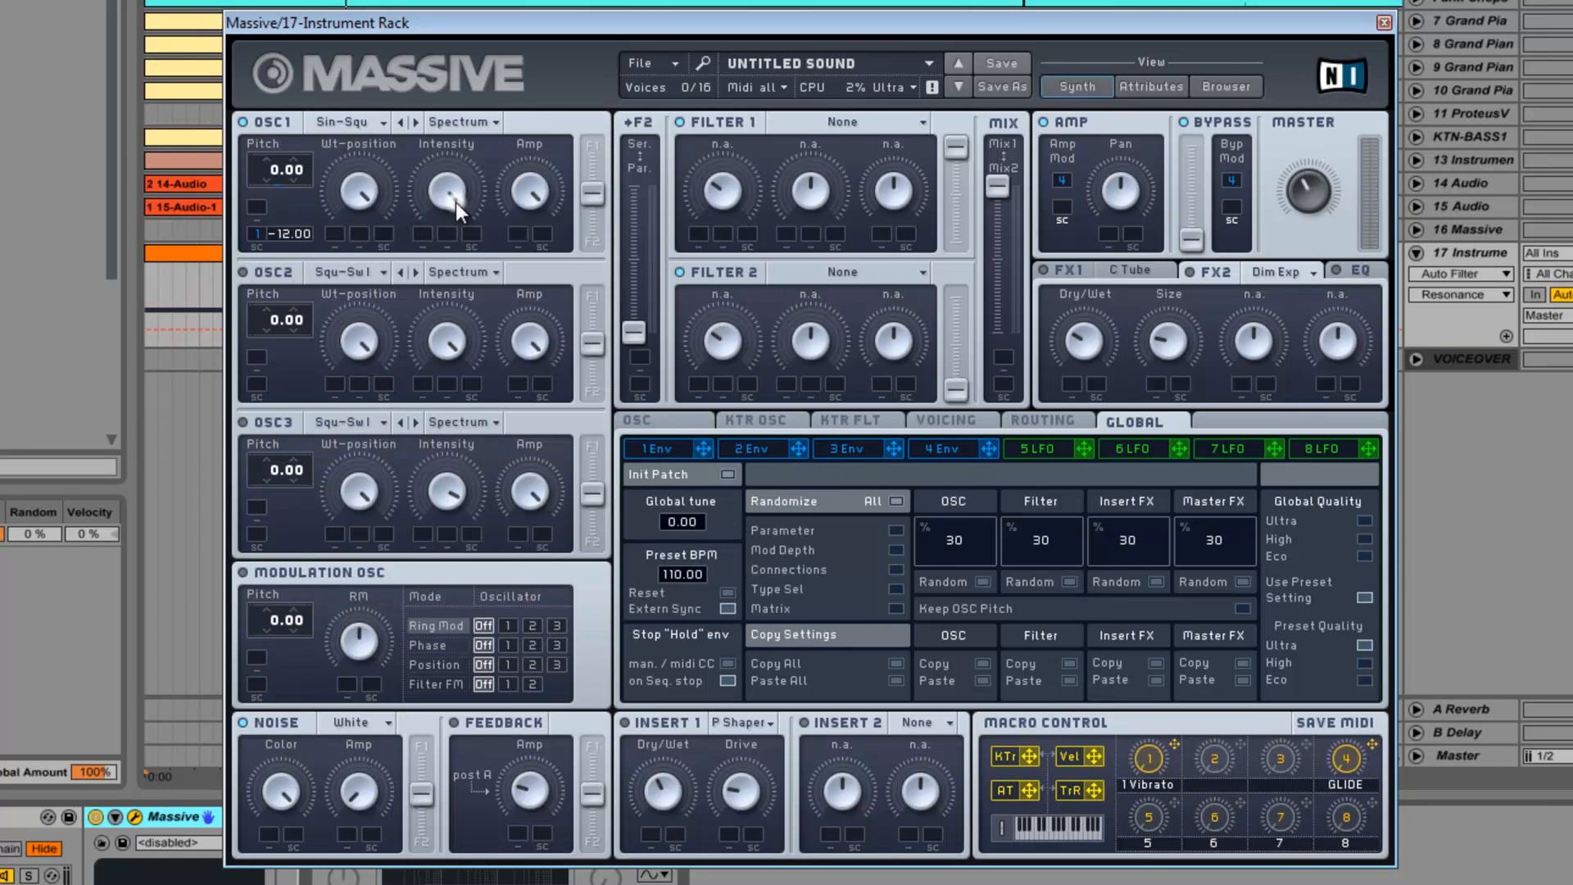
pyautogui.moveTo(353, 171); pyautogui.dragTo(352, 201)
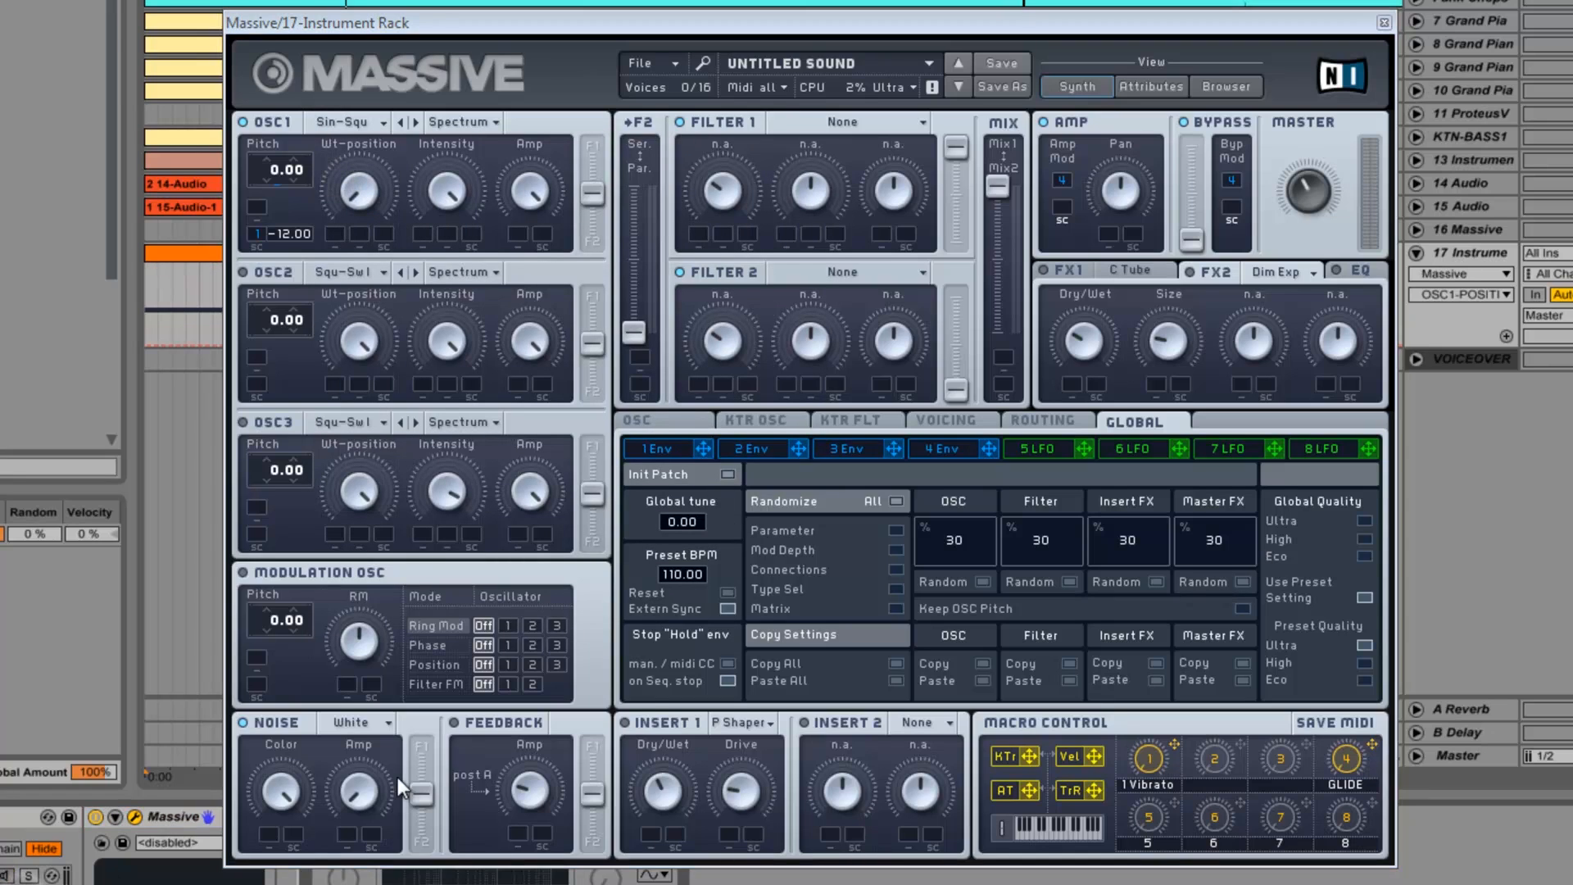
pyautogui.press('space')
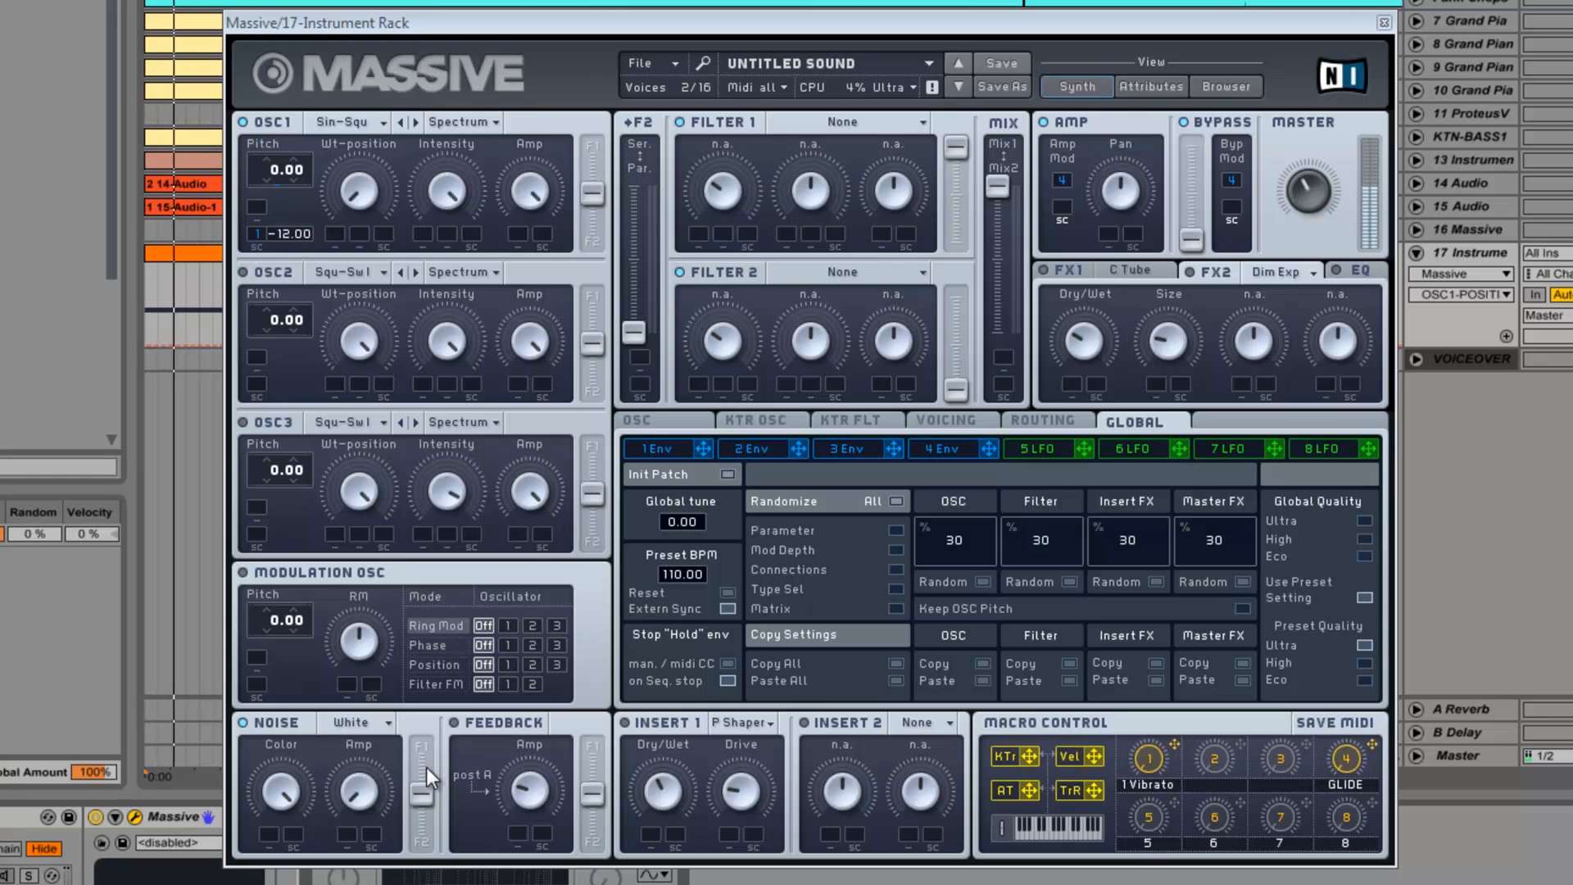
pyautogui.press('space')
# Step: Lower OSC1's pitch to -36.00 and listen to the bass layer
pyautogui.moveTo(272, 166); pyautogui.dragTo(259, 186)
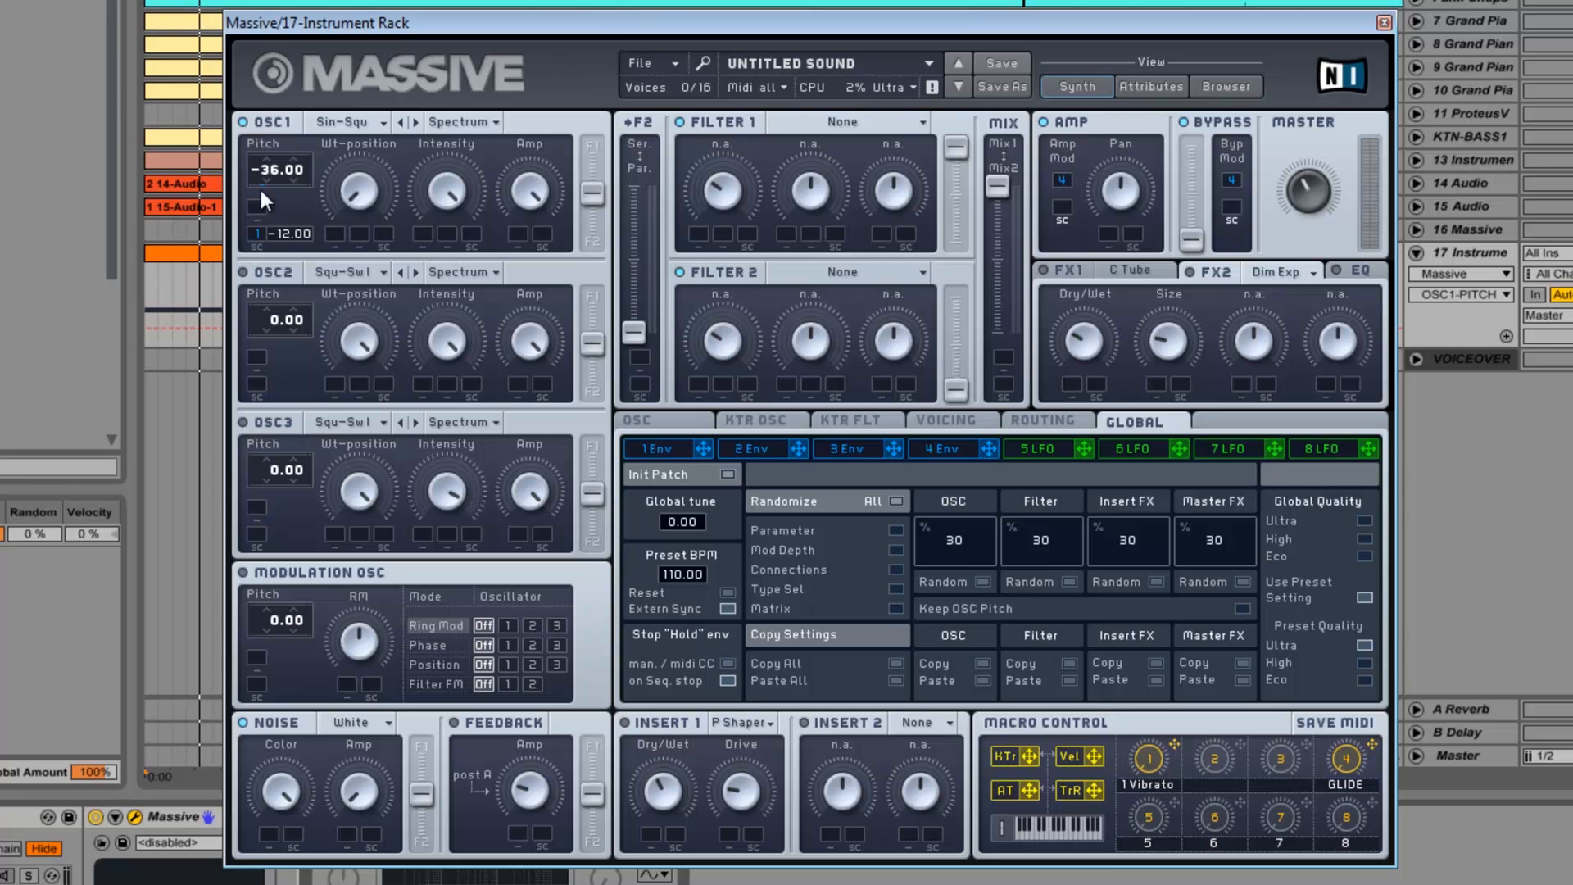
pyautogui.press('space')
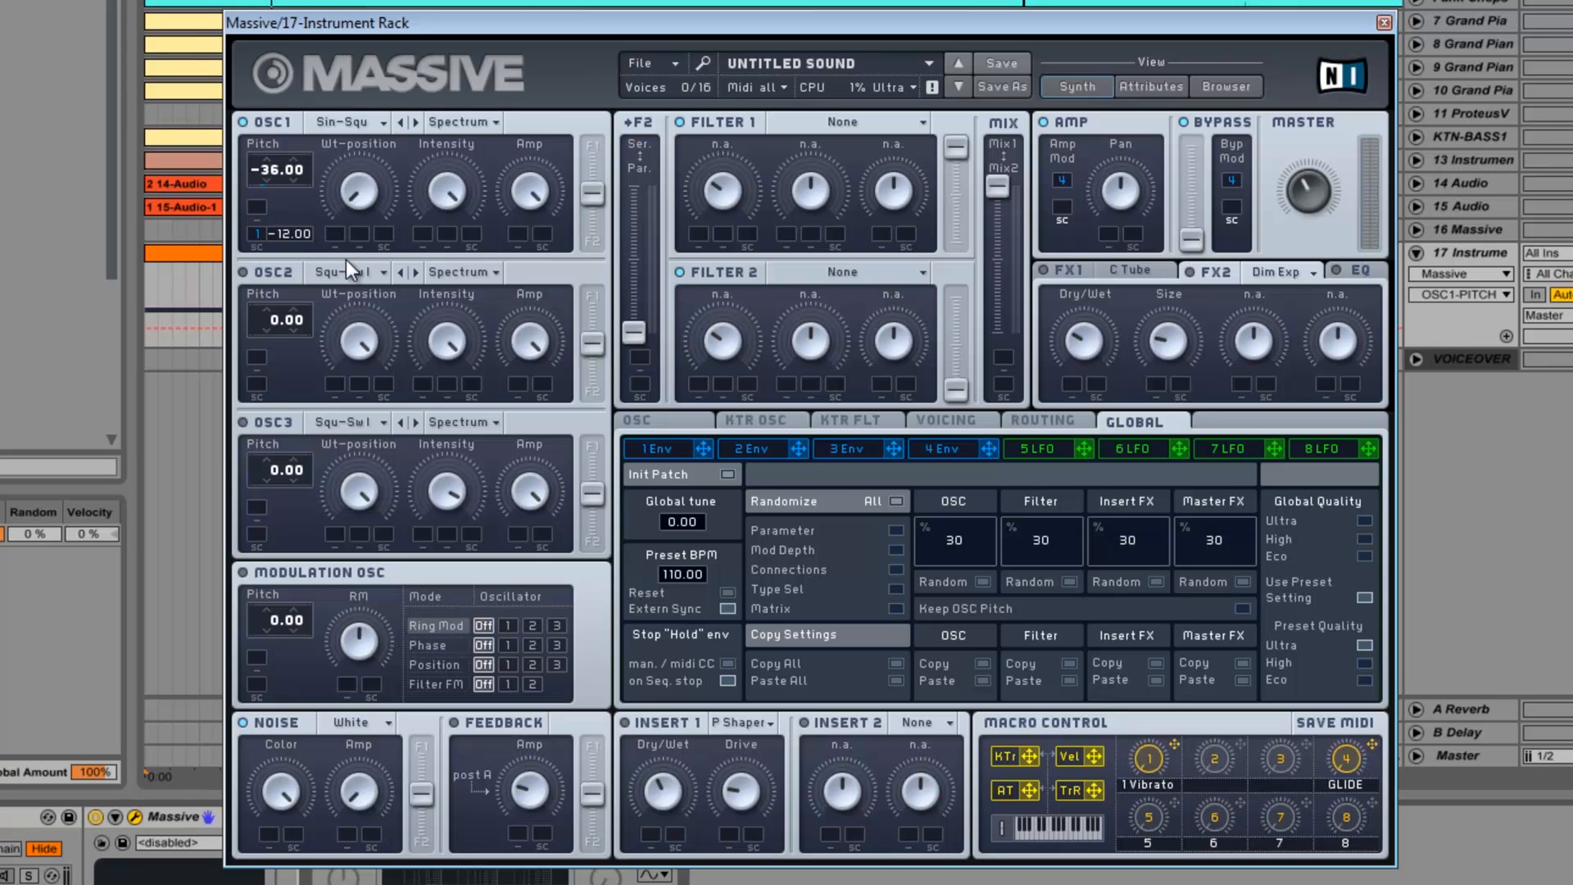
pyautogui.press('space')
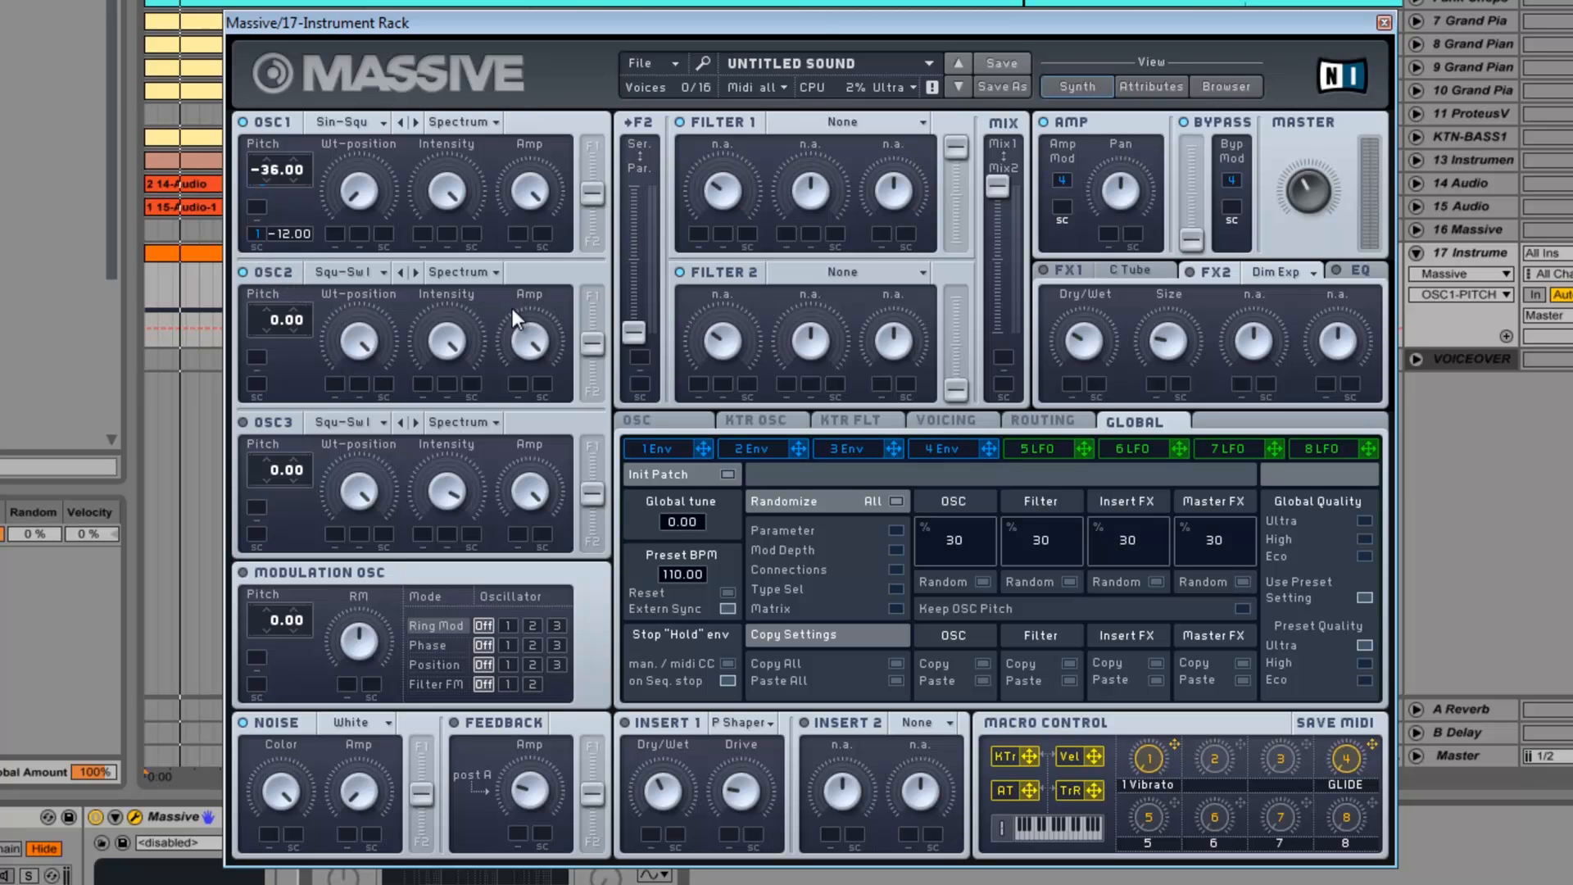
# Step: Set OSC2 to the Sin-Square wavetable with a pitch of -24.00
pyautogui.click(352, 281)
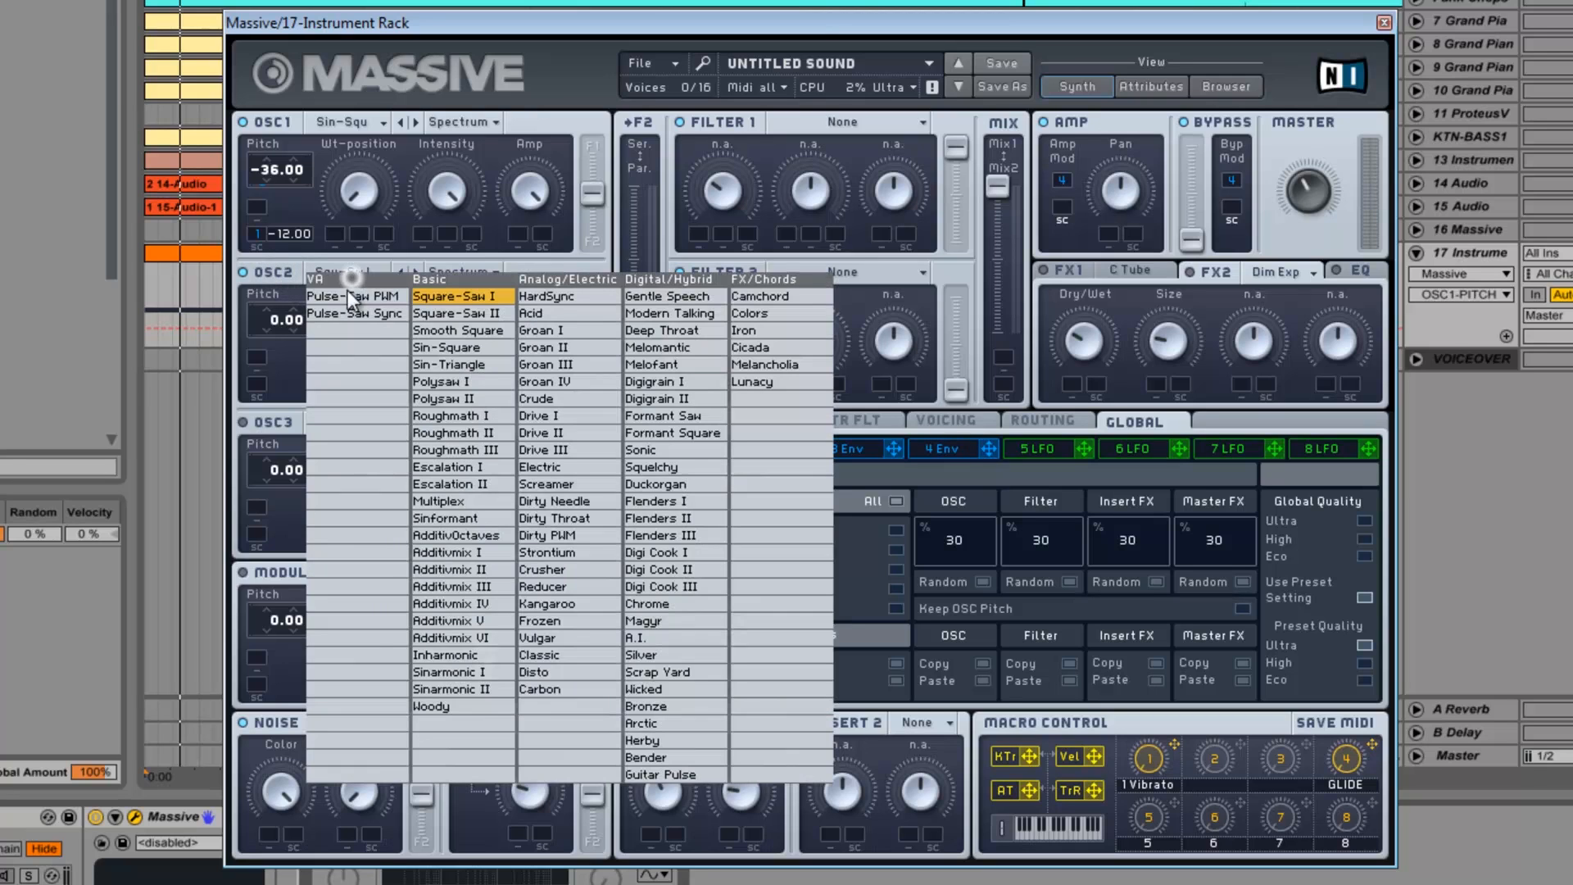
pyautogui.click(455, 346)
pyautogui.click(279, 323)
pyautogui.moveTo(266, 324); pyautogui.dragTo(256, 337)
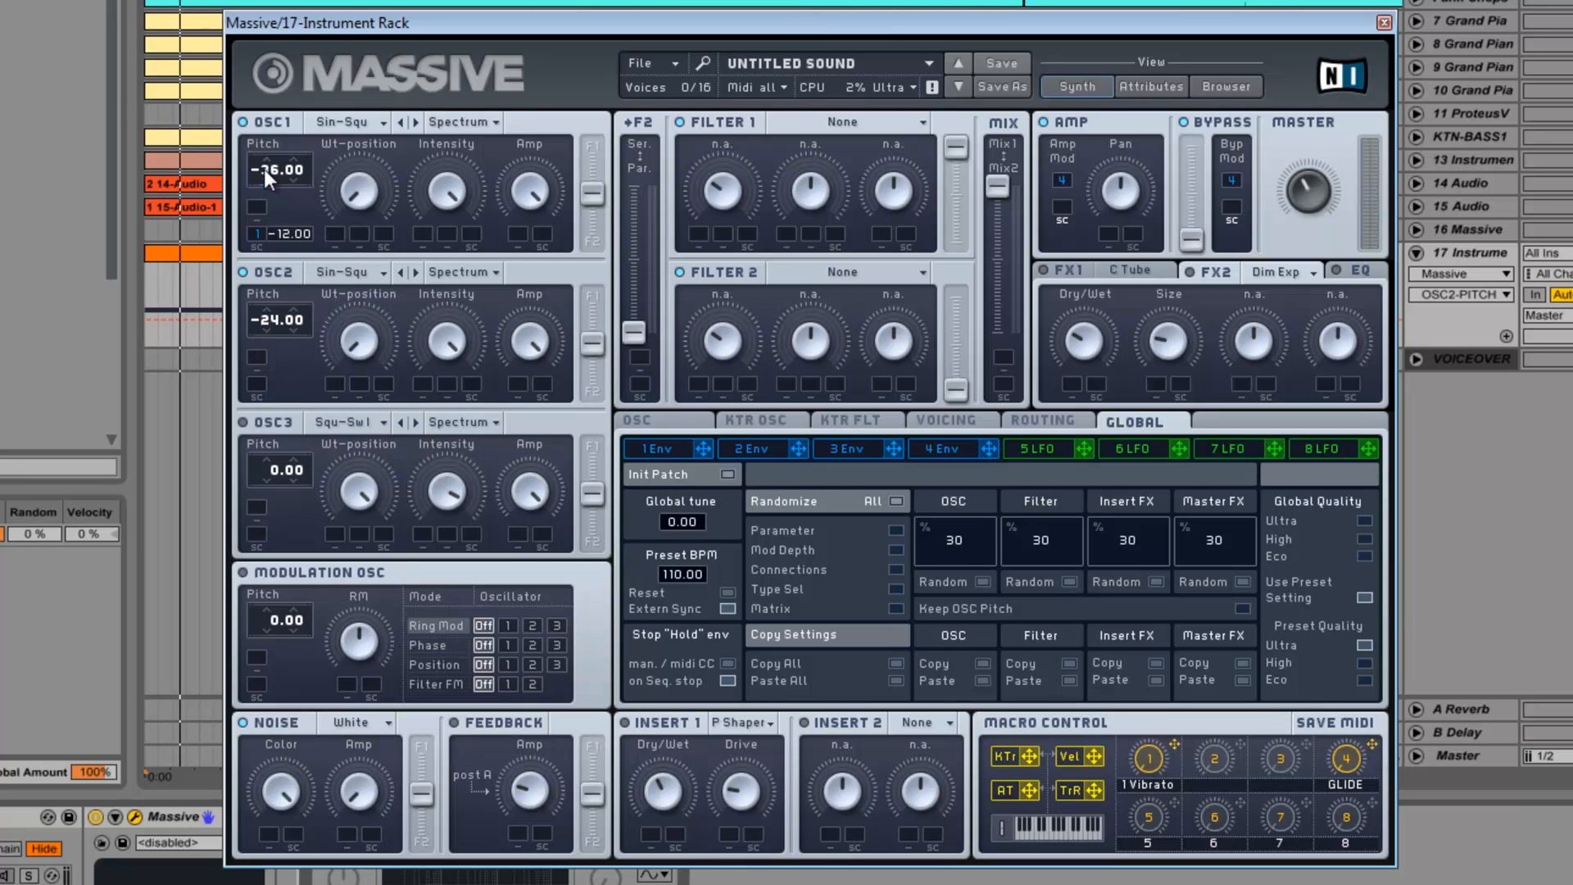
# Step: Modulate OSC2's pitch by -12.00 with macro 1, reduce OSC2's amp, and show the voicing settings
pyautogui.moveTo(604, 444); pyautogui.dragTo(275, 346)
pyautogui.moveTo(549, 343); pyautogui.dragTo(533, 420)
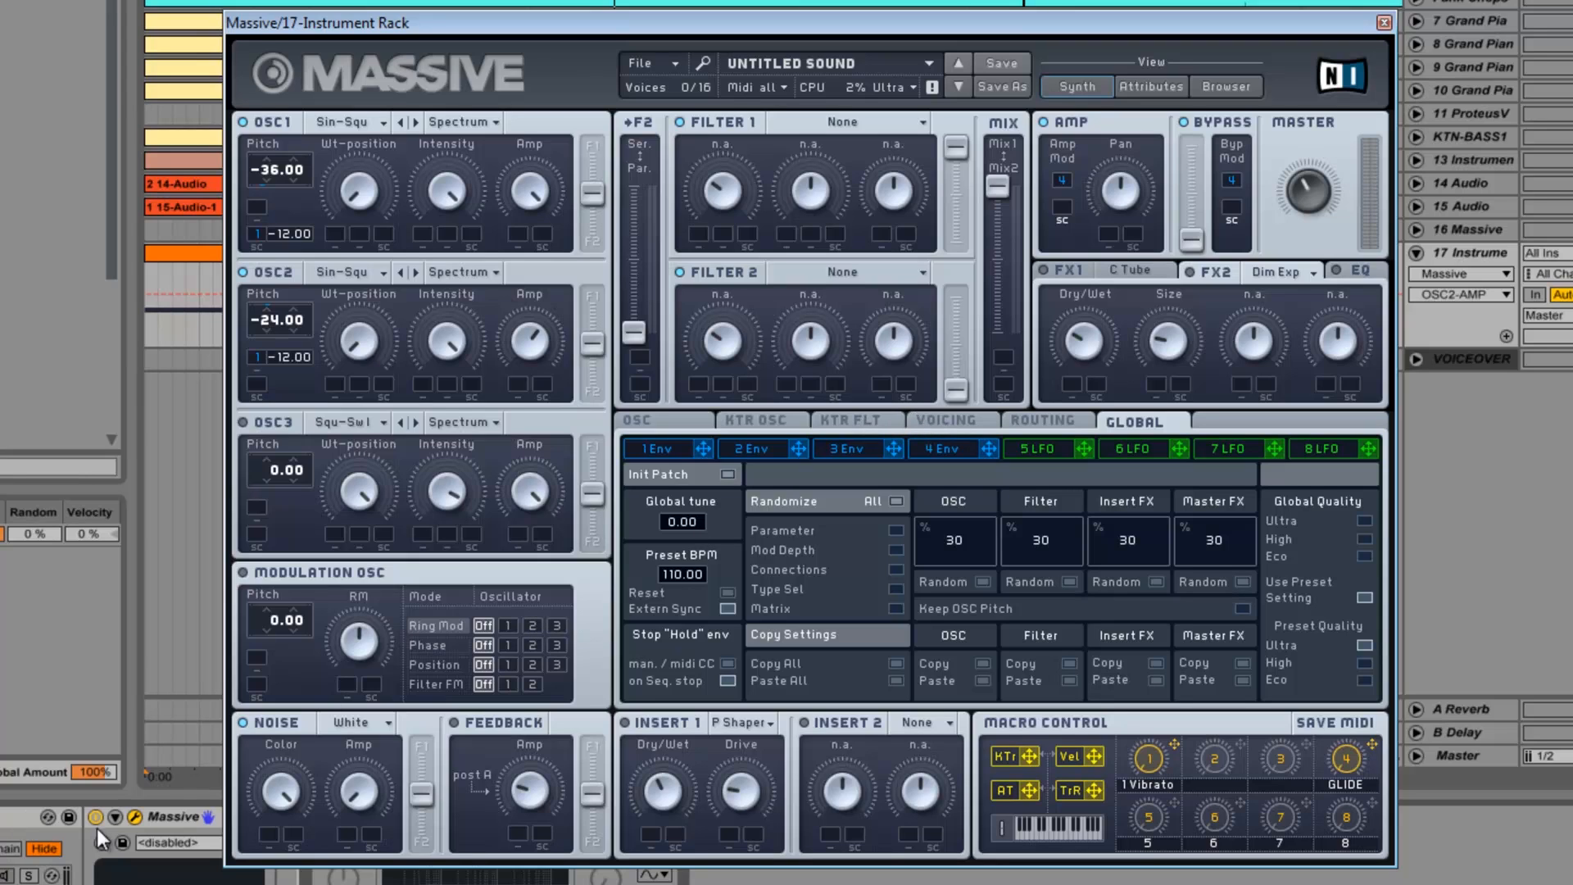
pyautogui.click(951, 422)
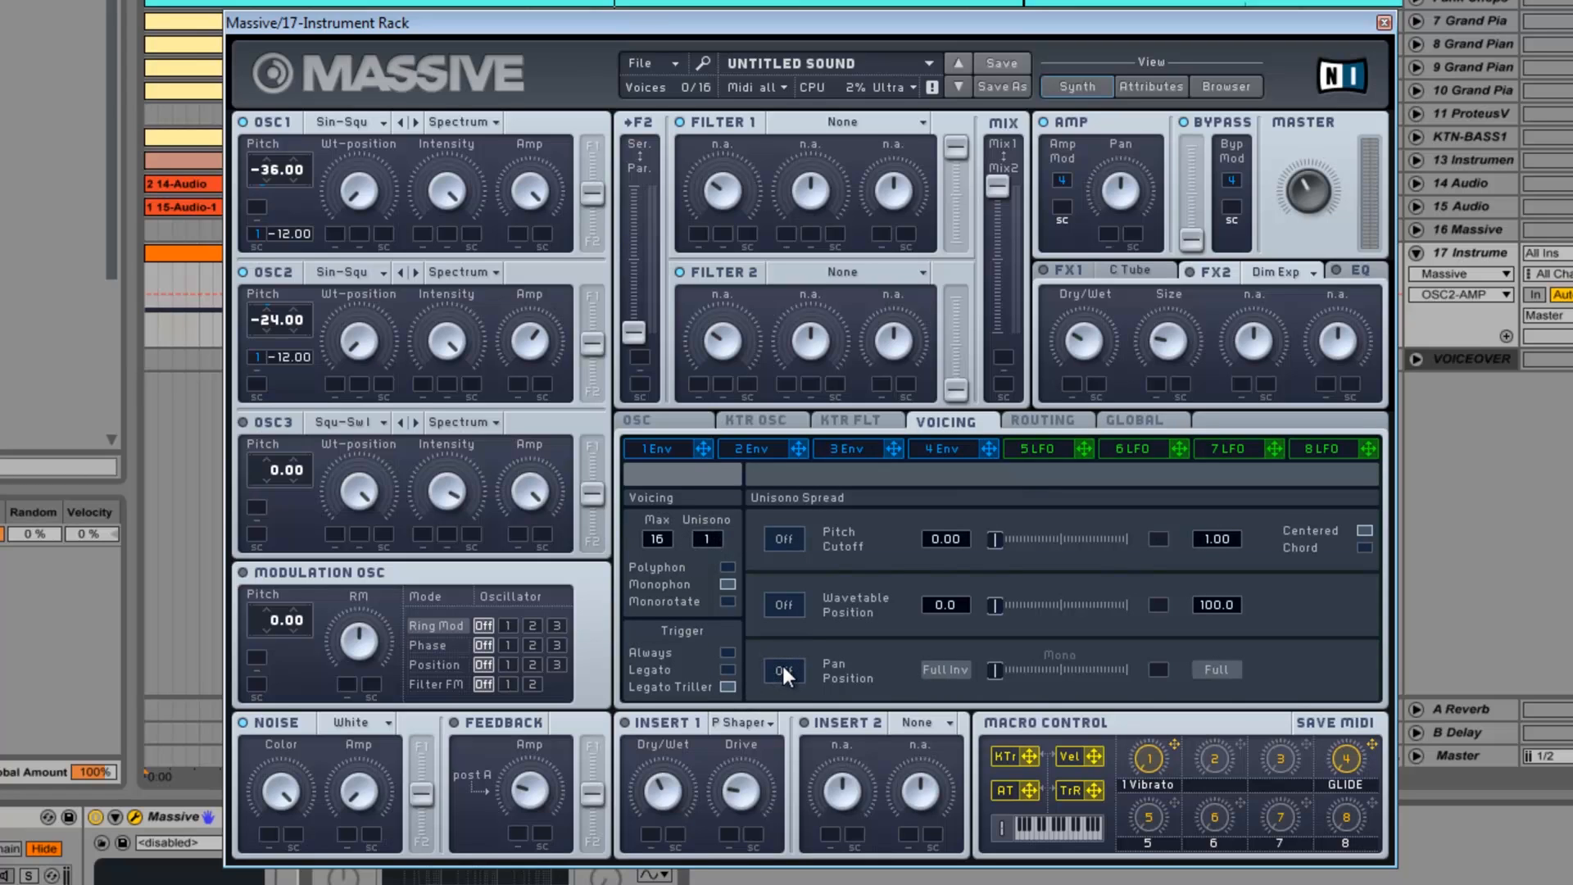
# Step: Balance the rack chains during playback at -4.0 dB for the first and -5.2 dB for the second, and close Massive's window
pyautogui.press('space')
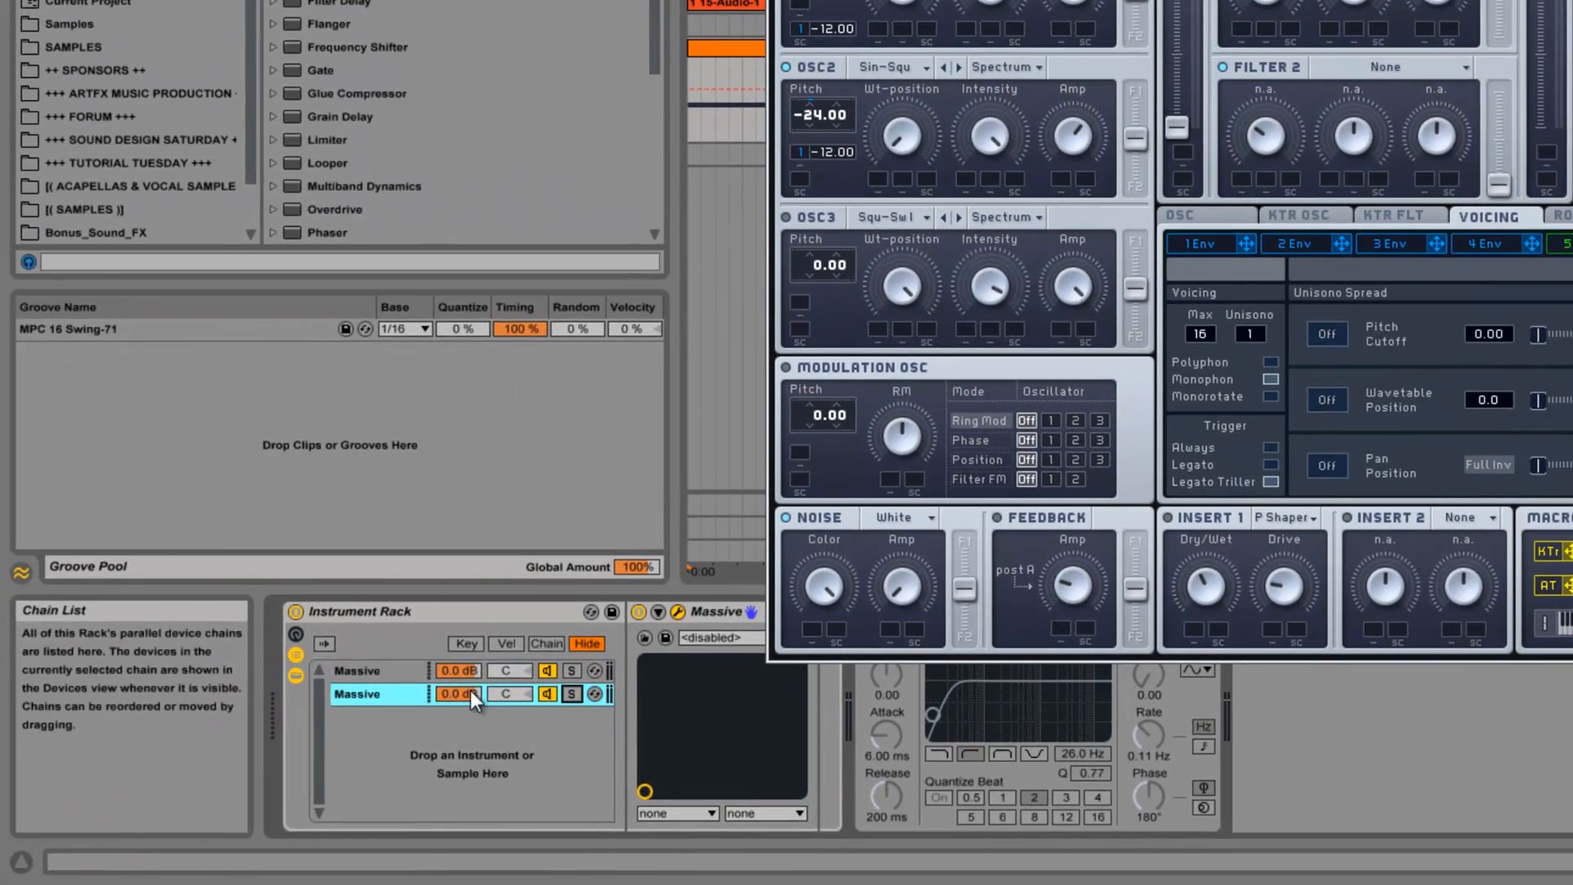
pyautogui.click(468, 687)
pyautogui.press('space')
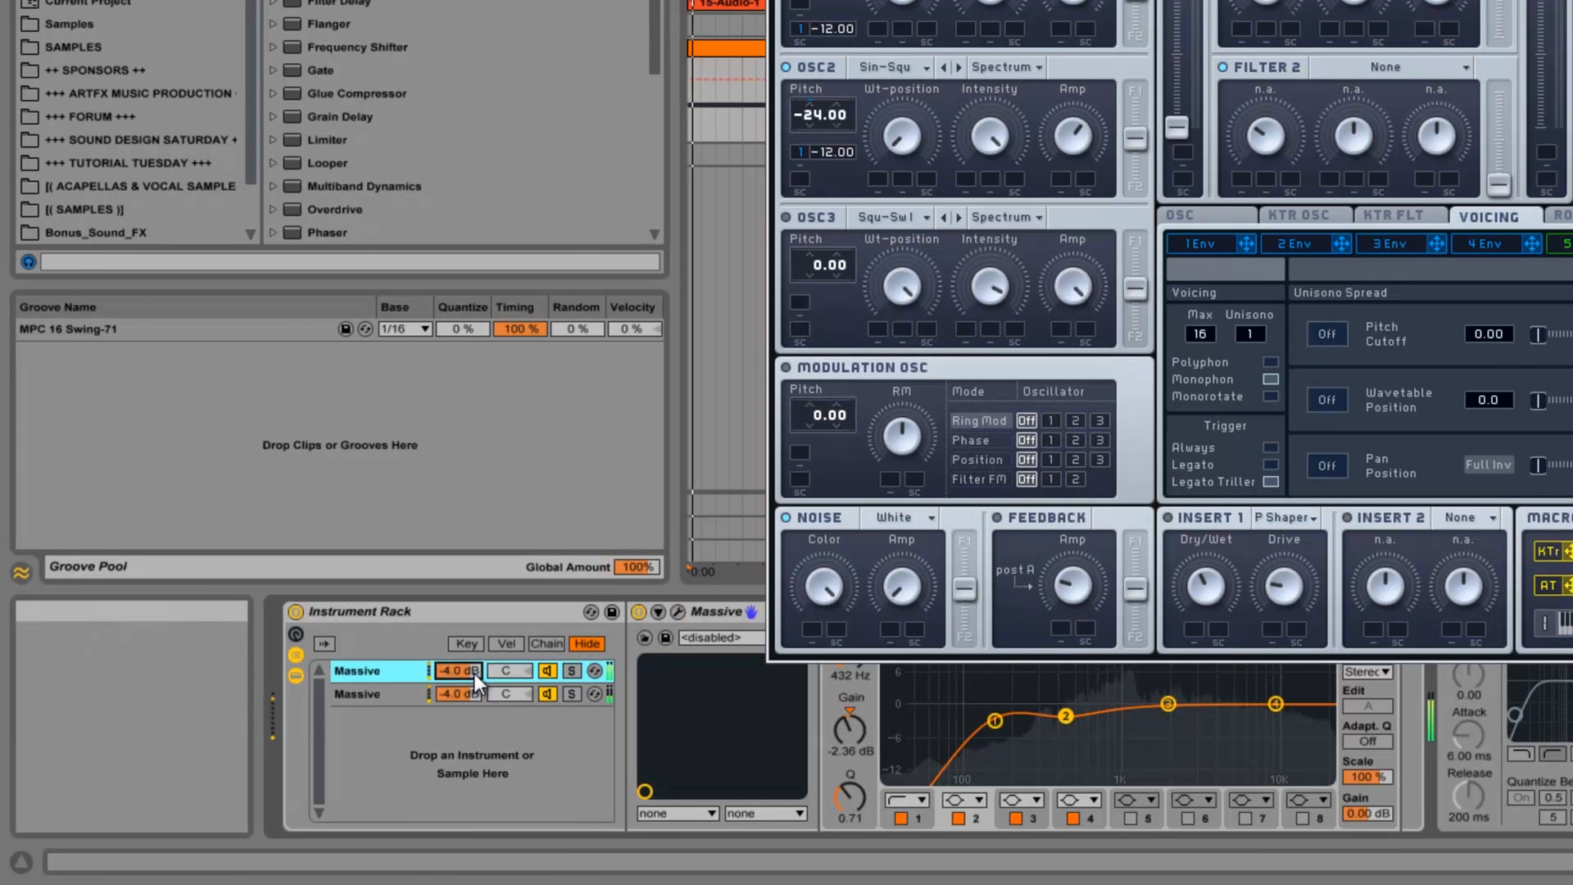
pyautogui.moveTo(472, 700); pyautogui.dragTo(470, 700)
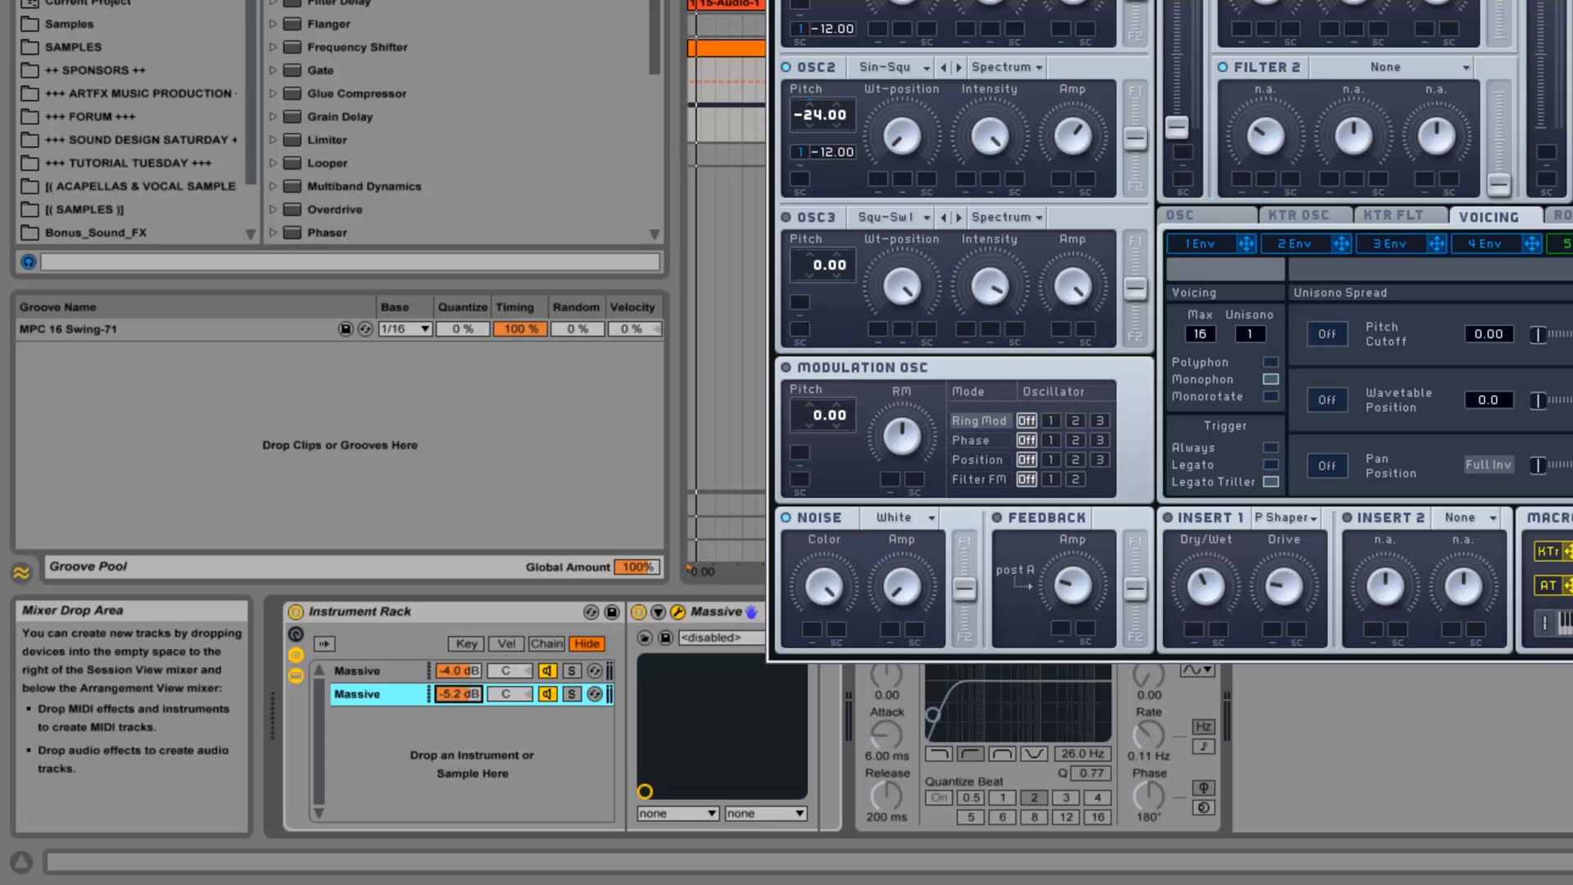
pyautogui.click(1459, 4)
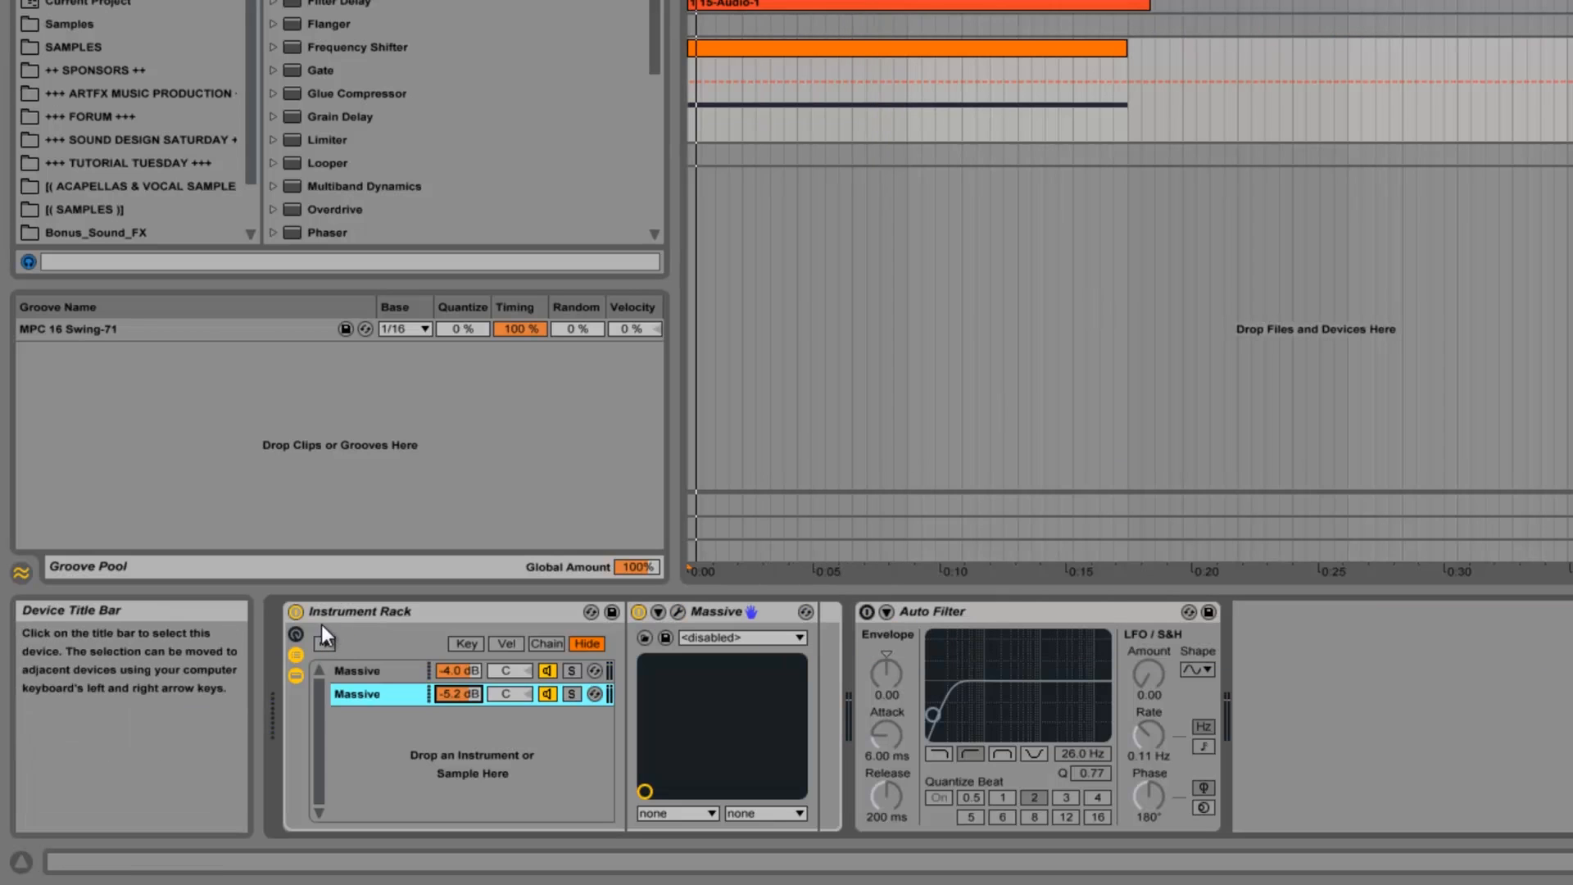
# Step: Show the Instrument Rack's macro controls and unfold the device parameters of Massive in the first chain
pyautogui.click(298, 634)
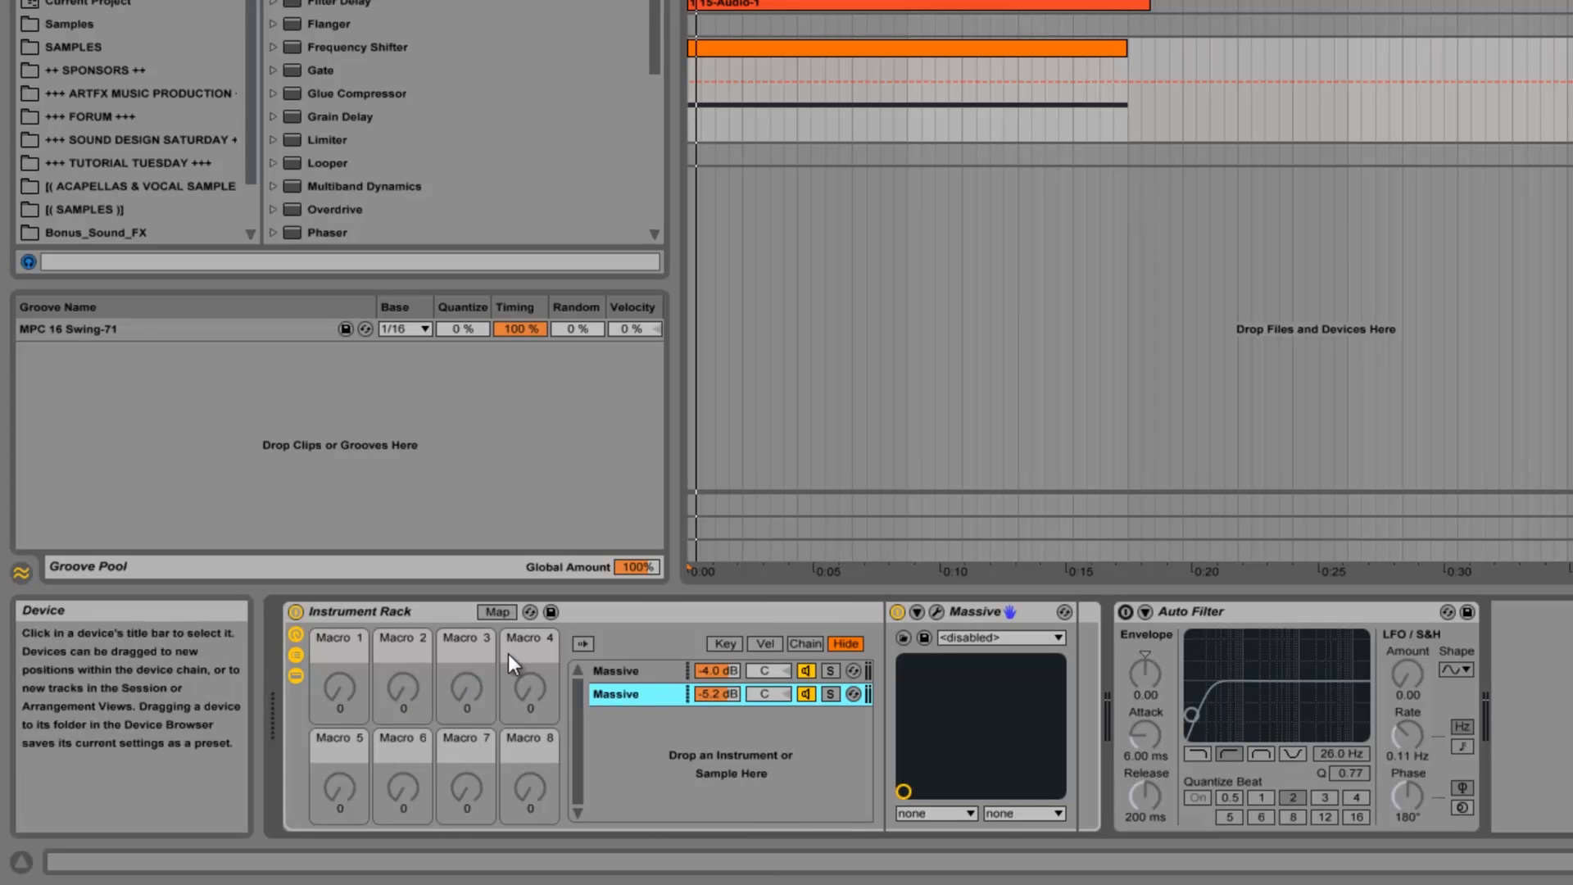
pyautogui.click(620, 671)
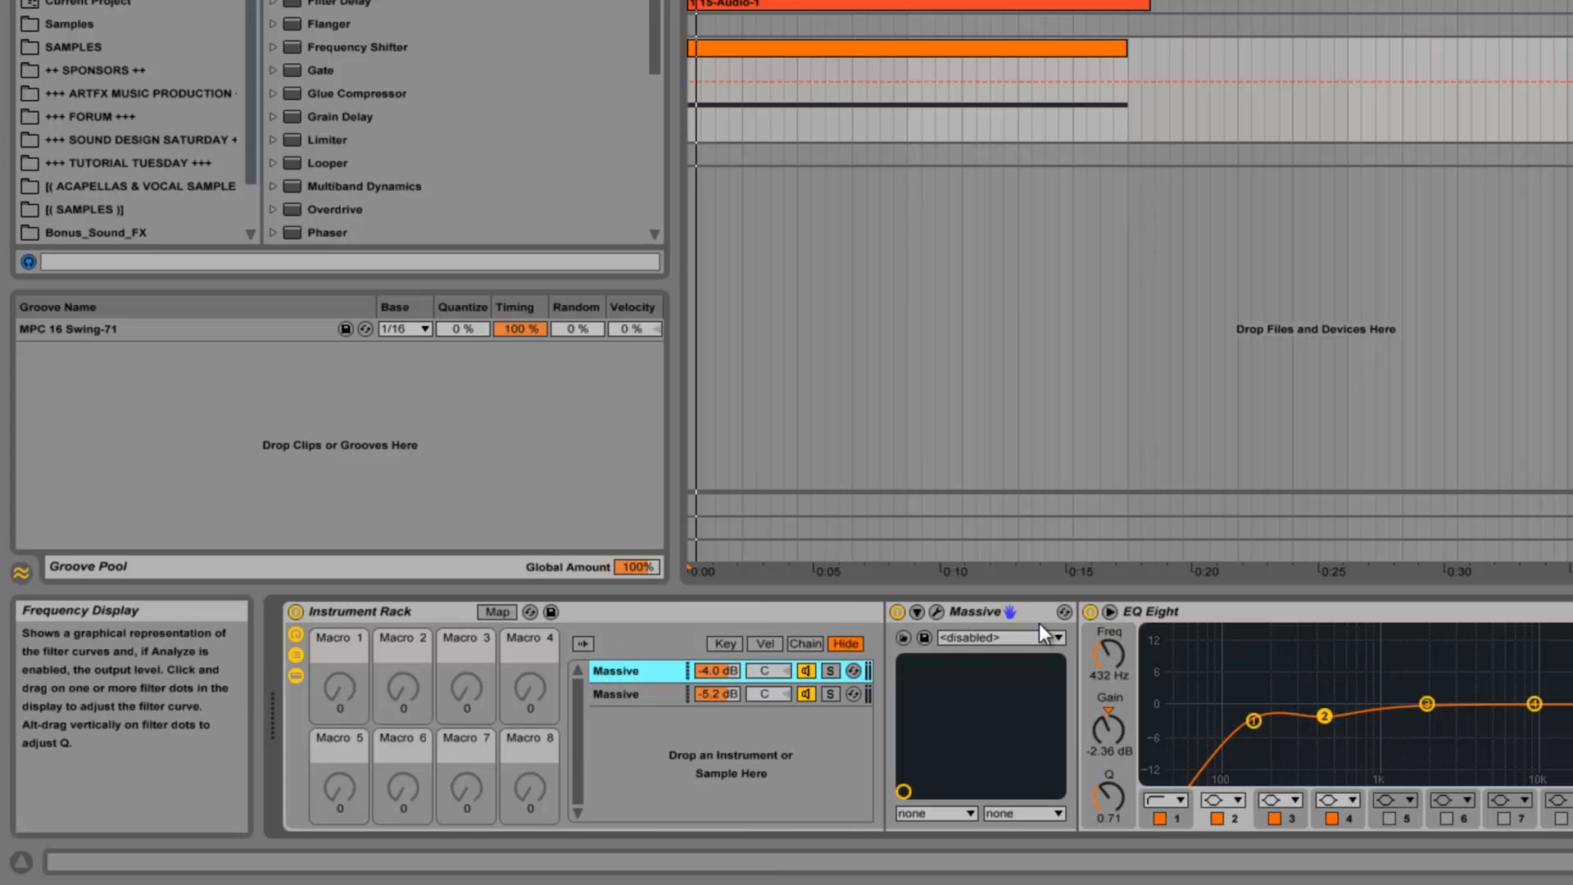
pyautogui.click(918, 612)
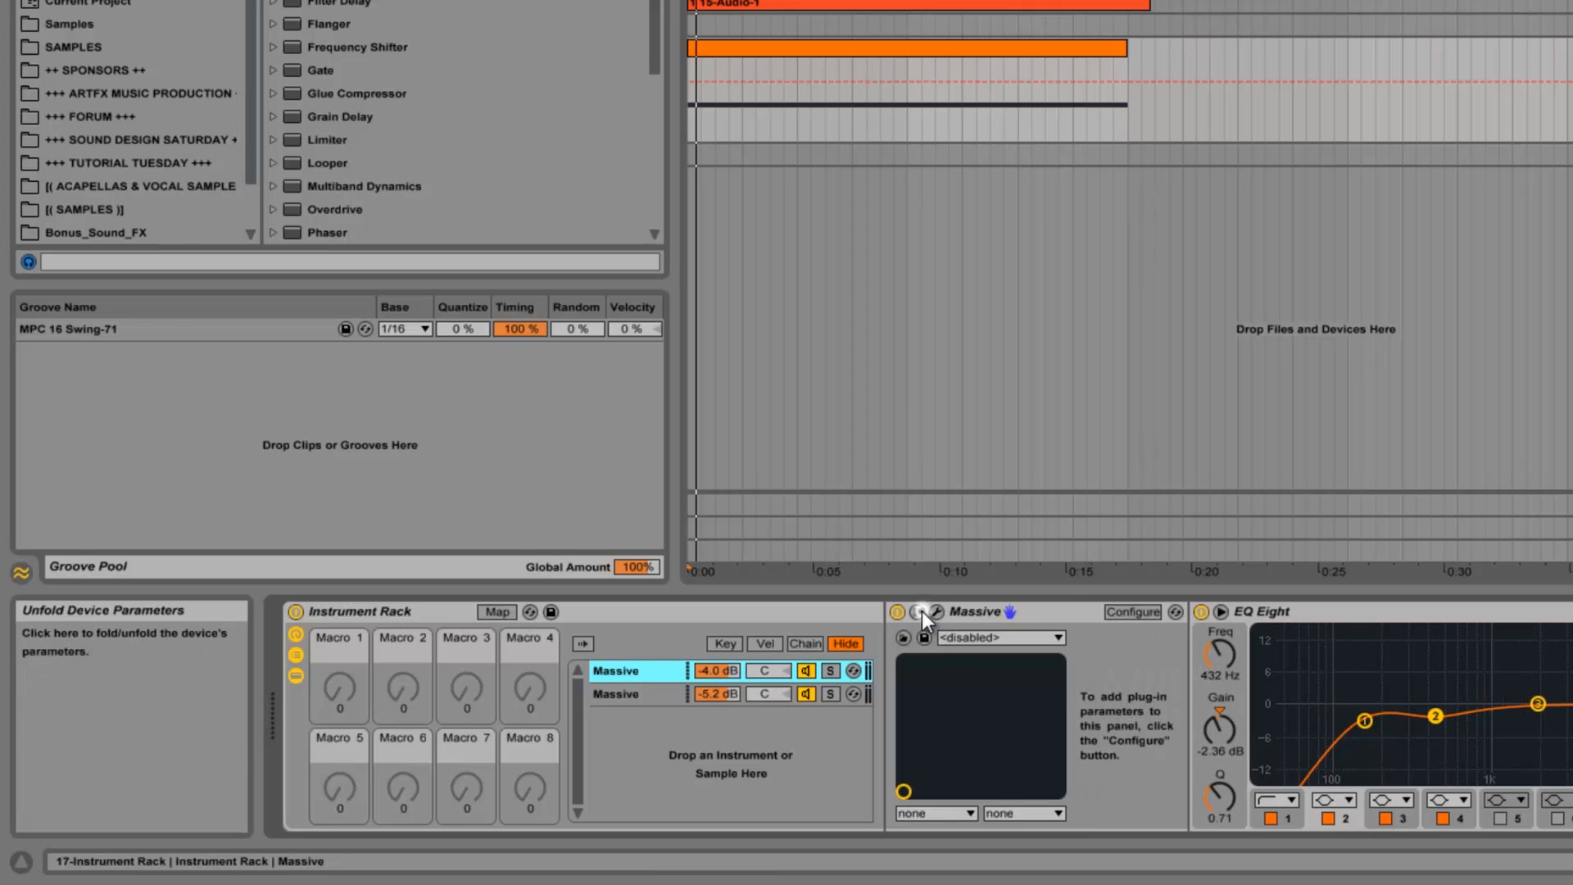
# Step: Configure the first chain's Massive to expose its LFO AMP, LFO RATE and GLIDE macros as device parameters, and close its window
pyautogui.click(1132, 612)
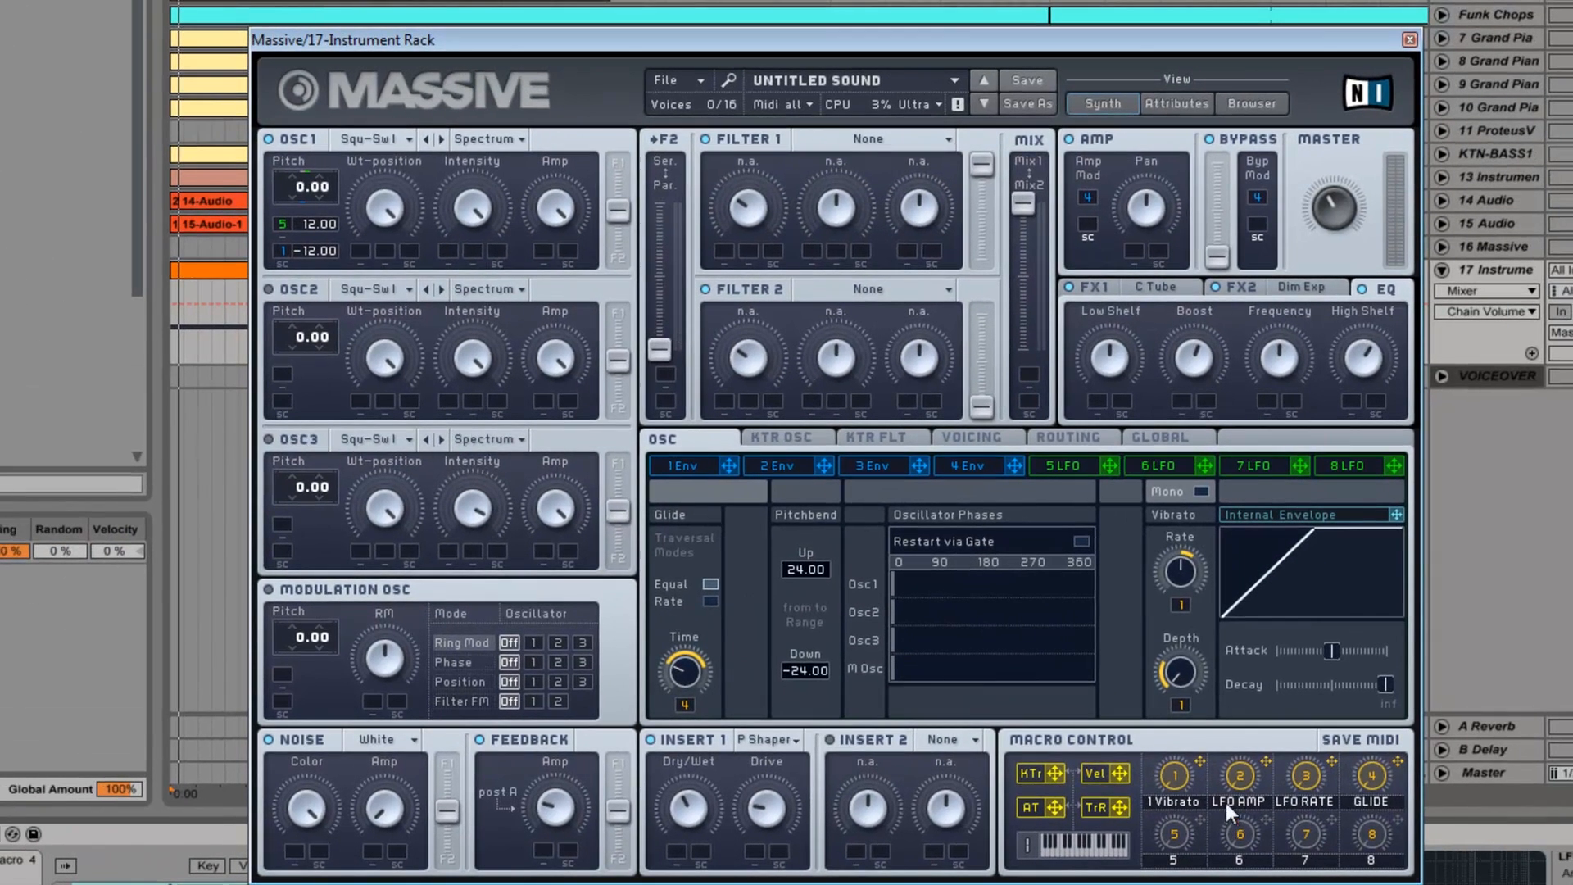
pyautogui.click(1247, 785)
pyautogui.click(1313, 771)
pyautogui.click(1374, 780)
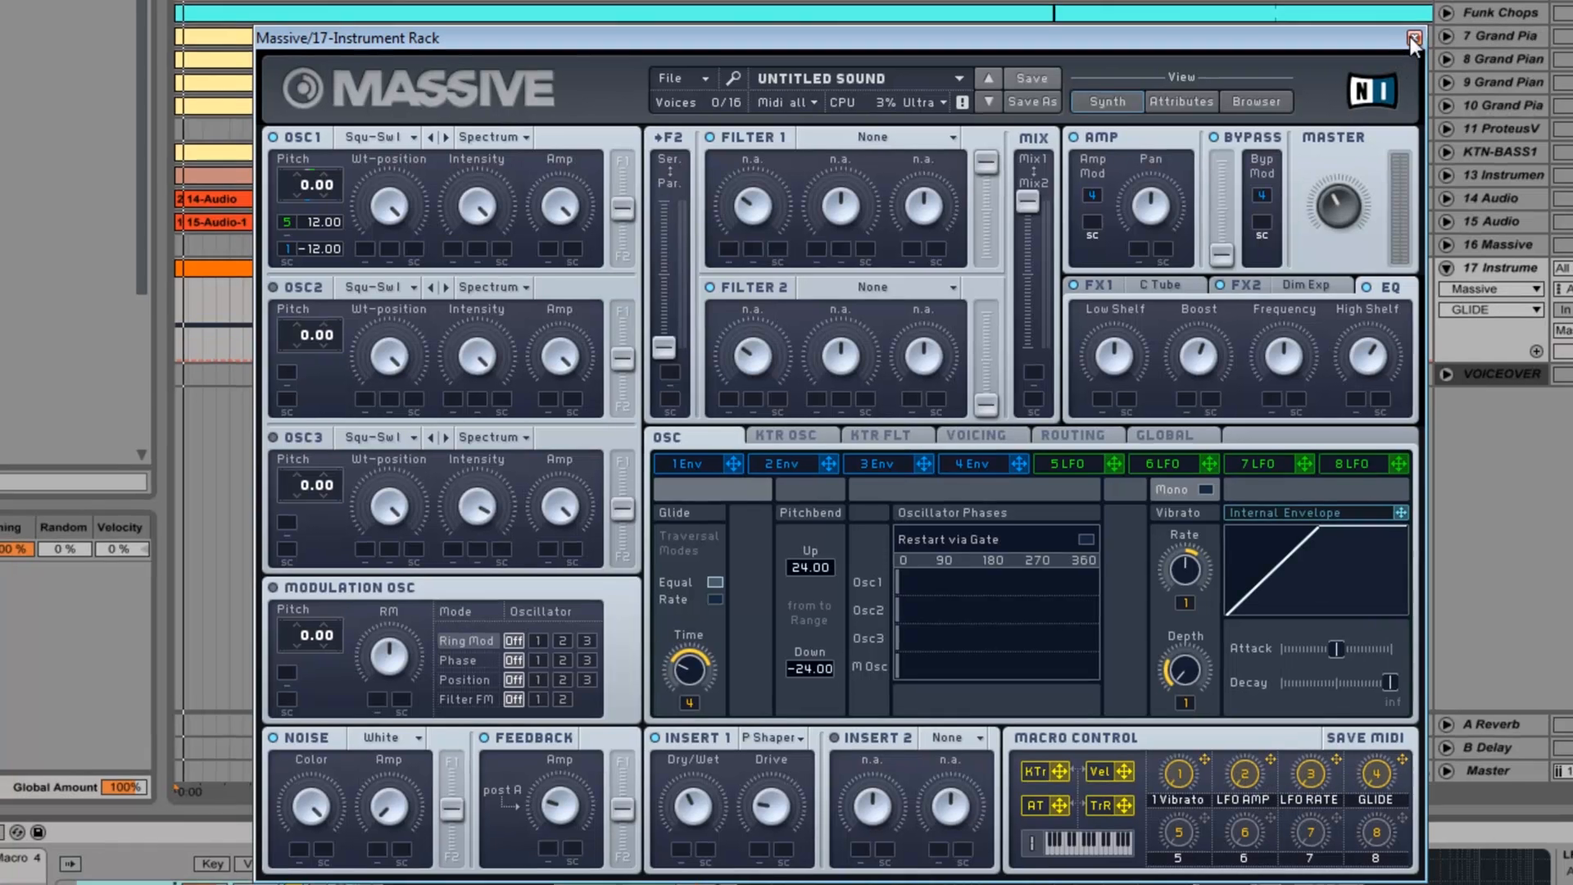
pyautogui.click(1409, 38)
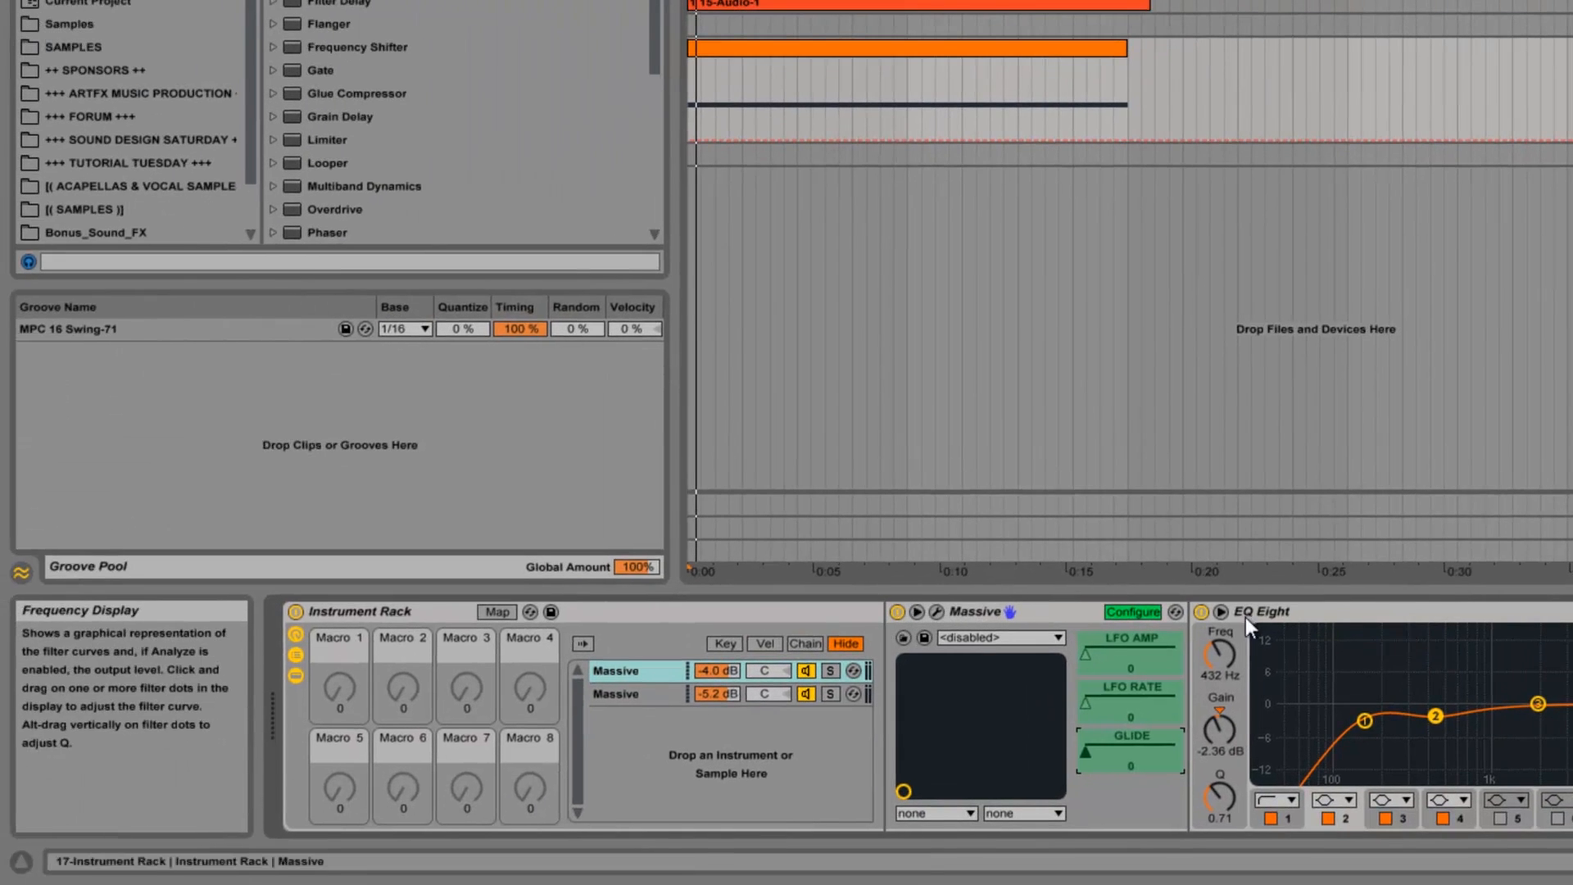
pyautogui.click(1128, 613)
# Step: Map the first chain's LFO AMP, LFO RATE and GLIDE parameters to rack Macros 1, 2 and 3 respectively
pyautogui.rightClick(1126, 650)
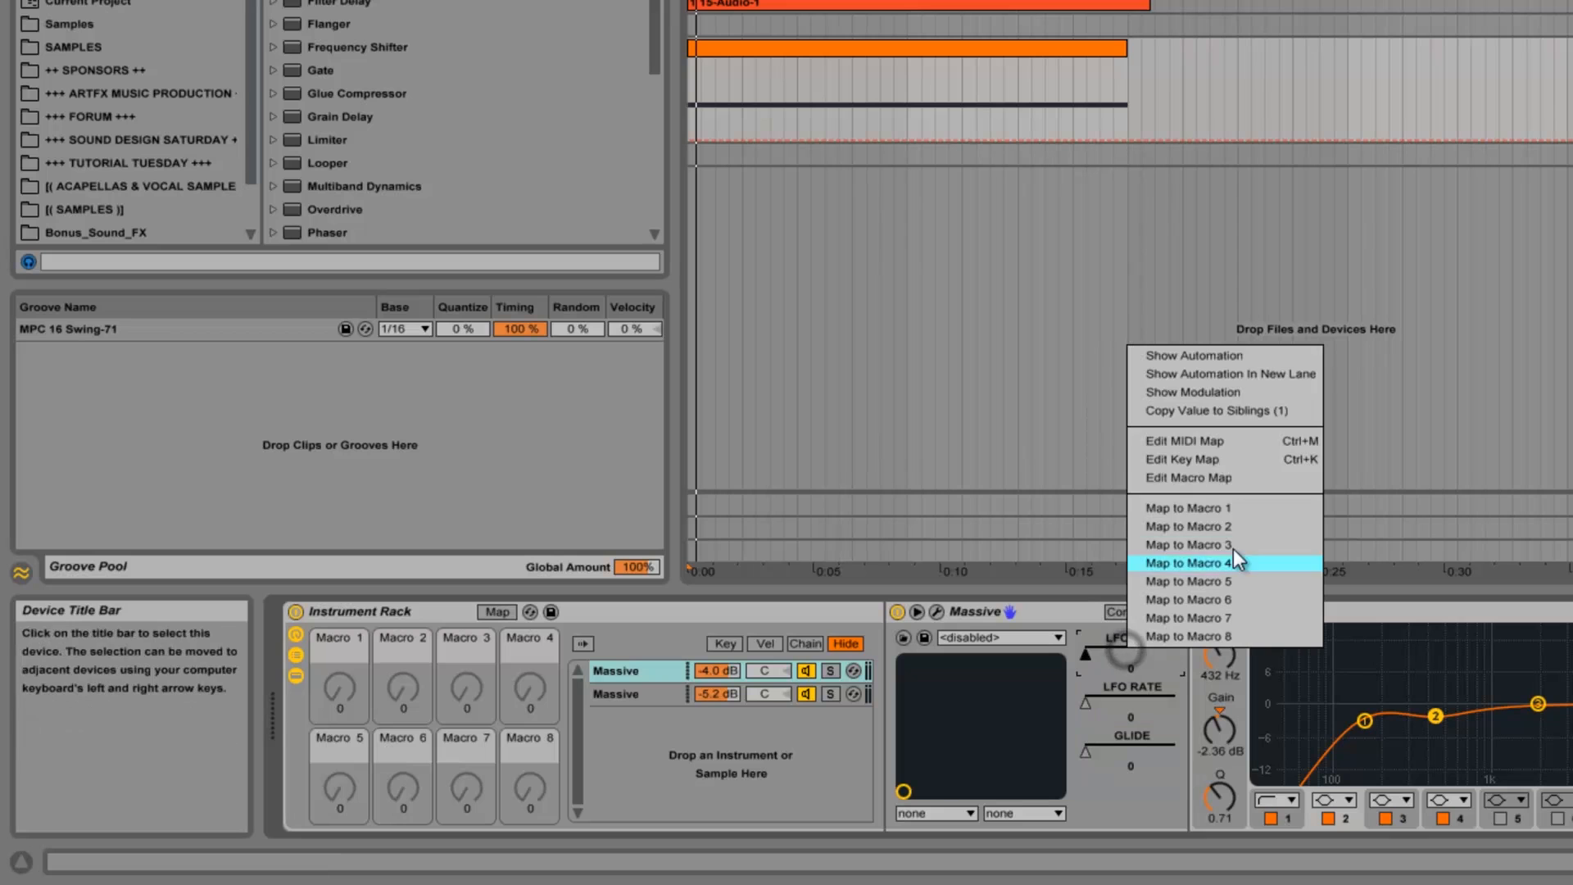
pyautogui.click(1219, 509)
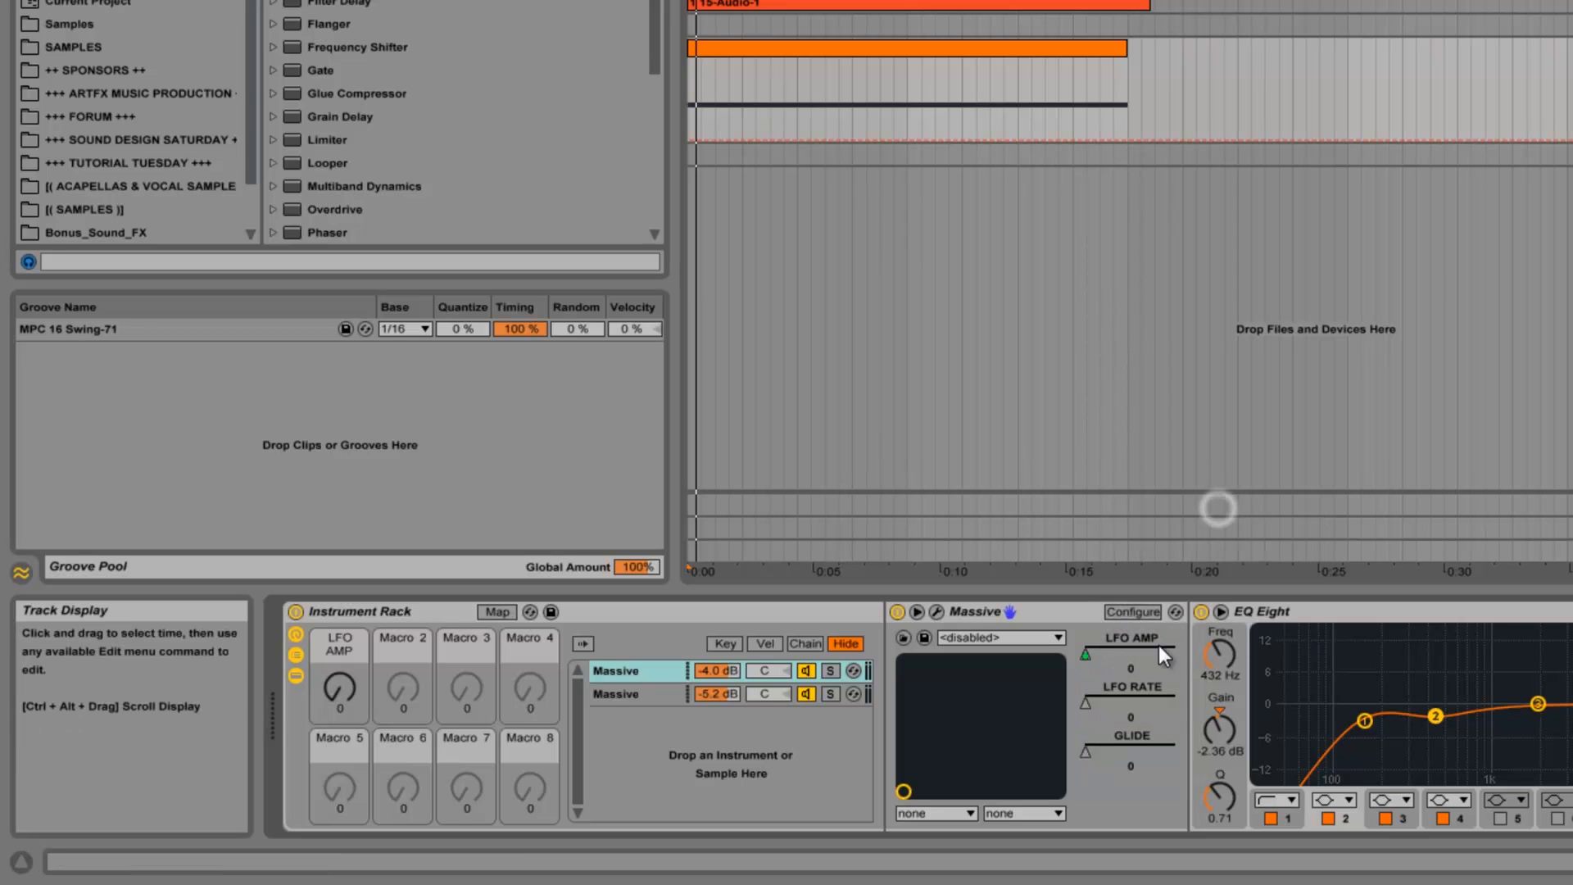
pyautogui.rightClick(1143, 696)
pyautogui.click(1237, 571)
pyautogui.rightClick(1138, 731)
pyautogui.rightClick(1085, 750)
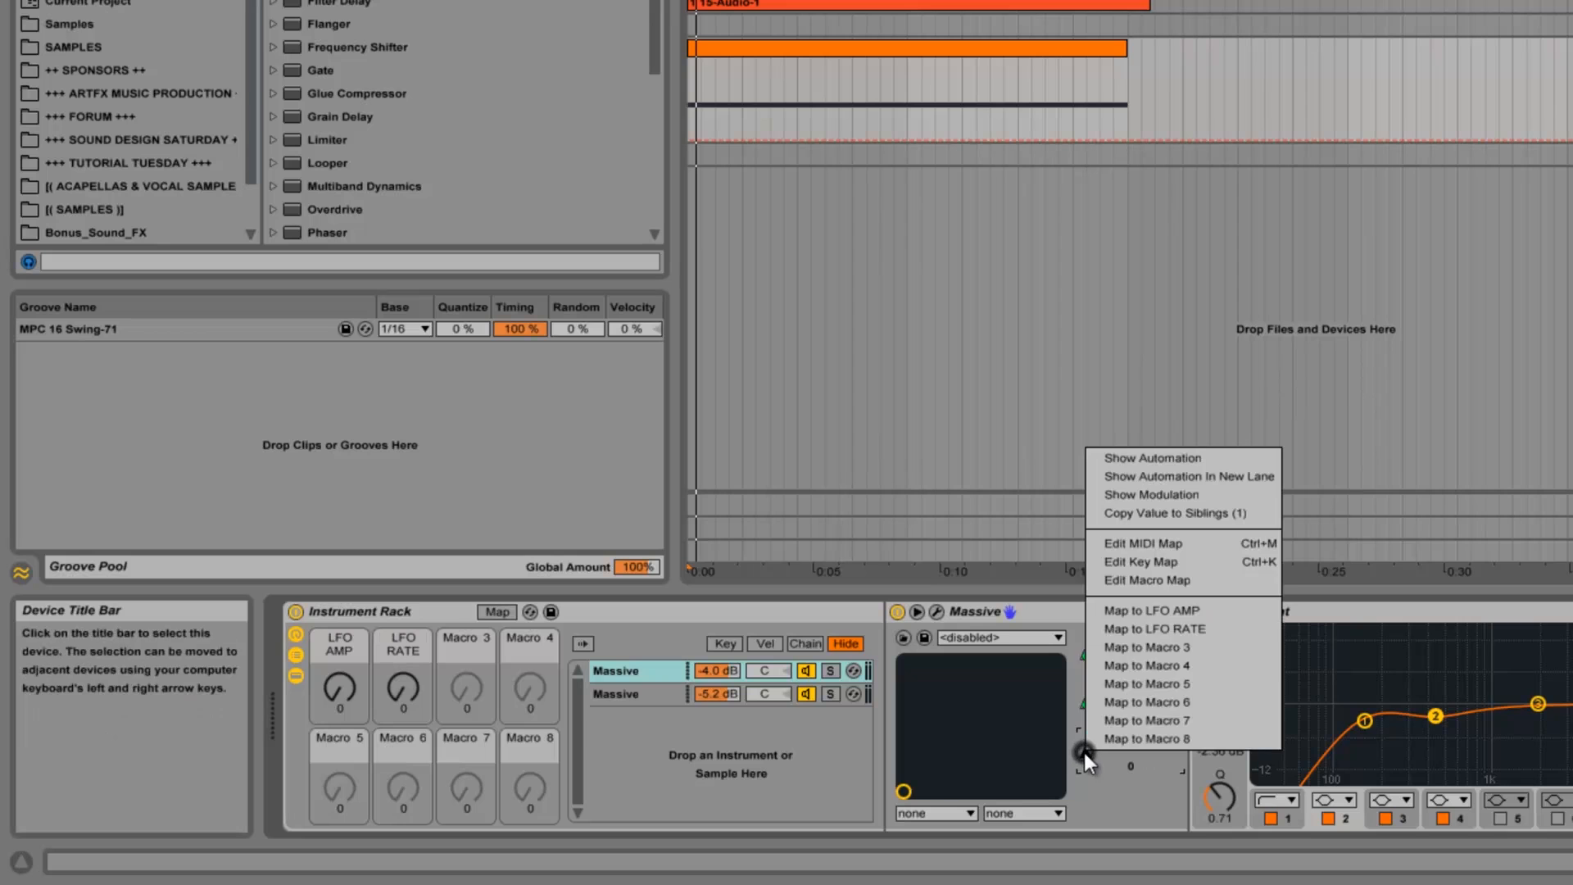
pyautogui.click(1201, 645)
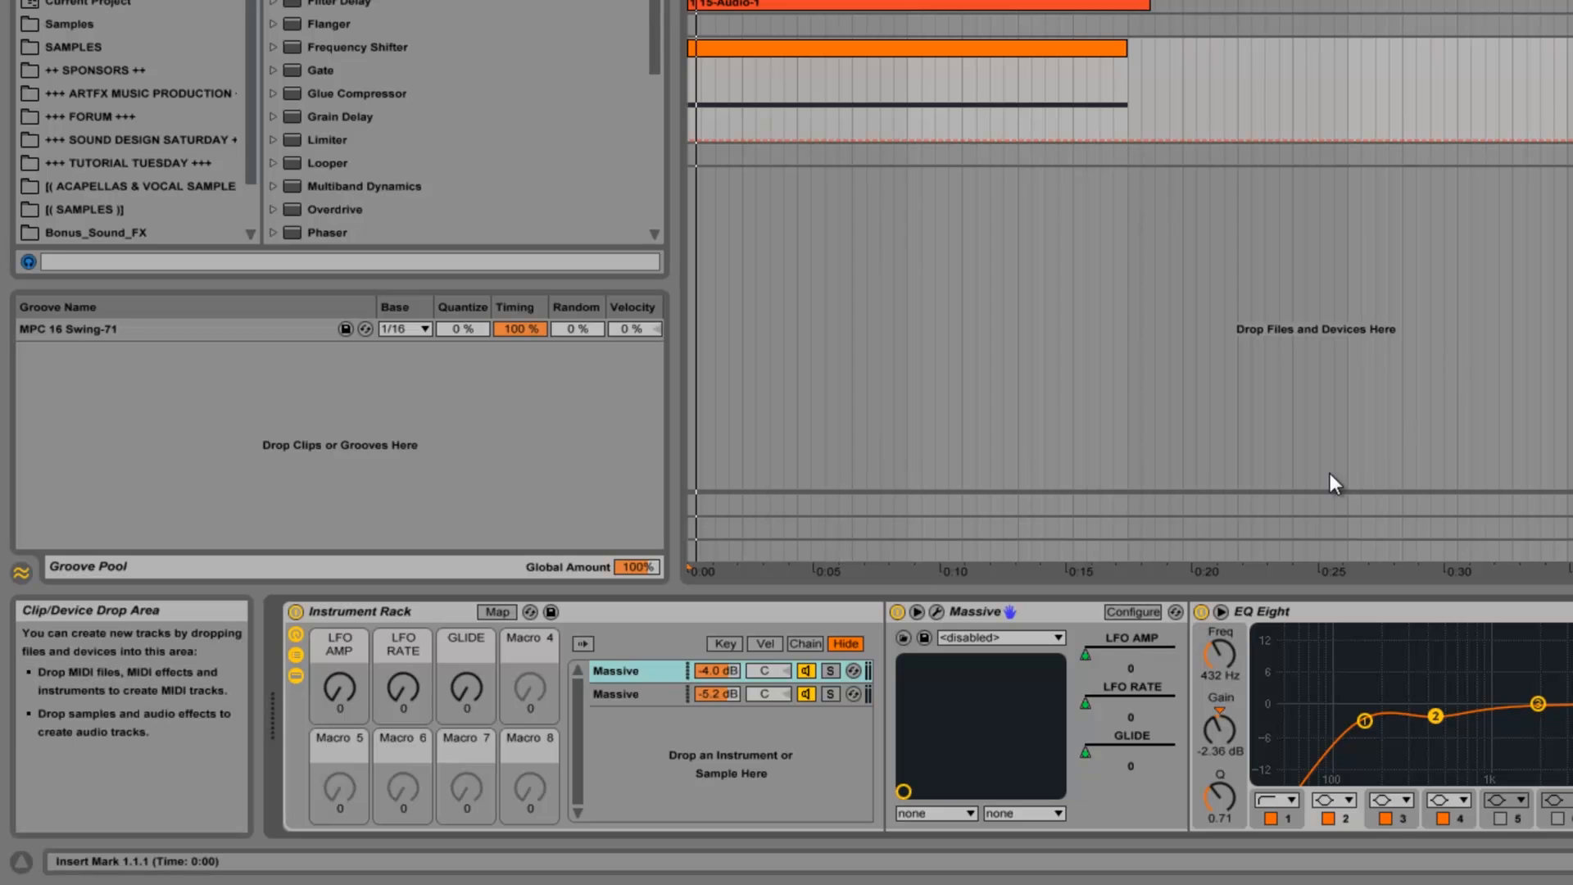
# Step: Configure the second chain's Massive to expose its GLIDE macro as a device parameter, and hide the plug-in window
pyautogui.click(649, 693)
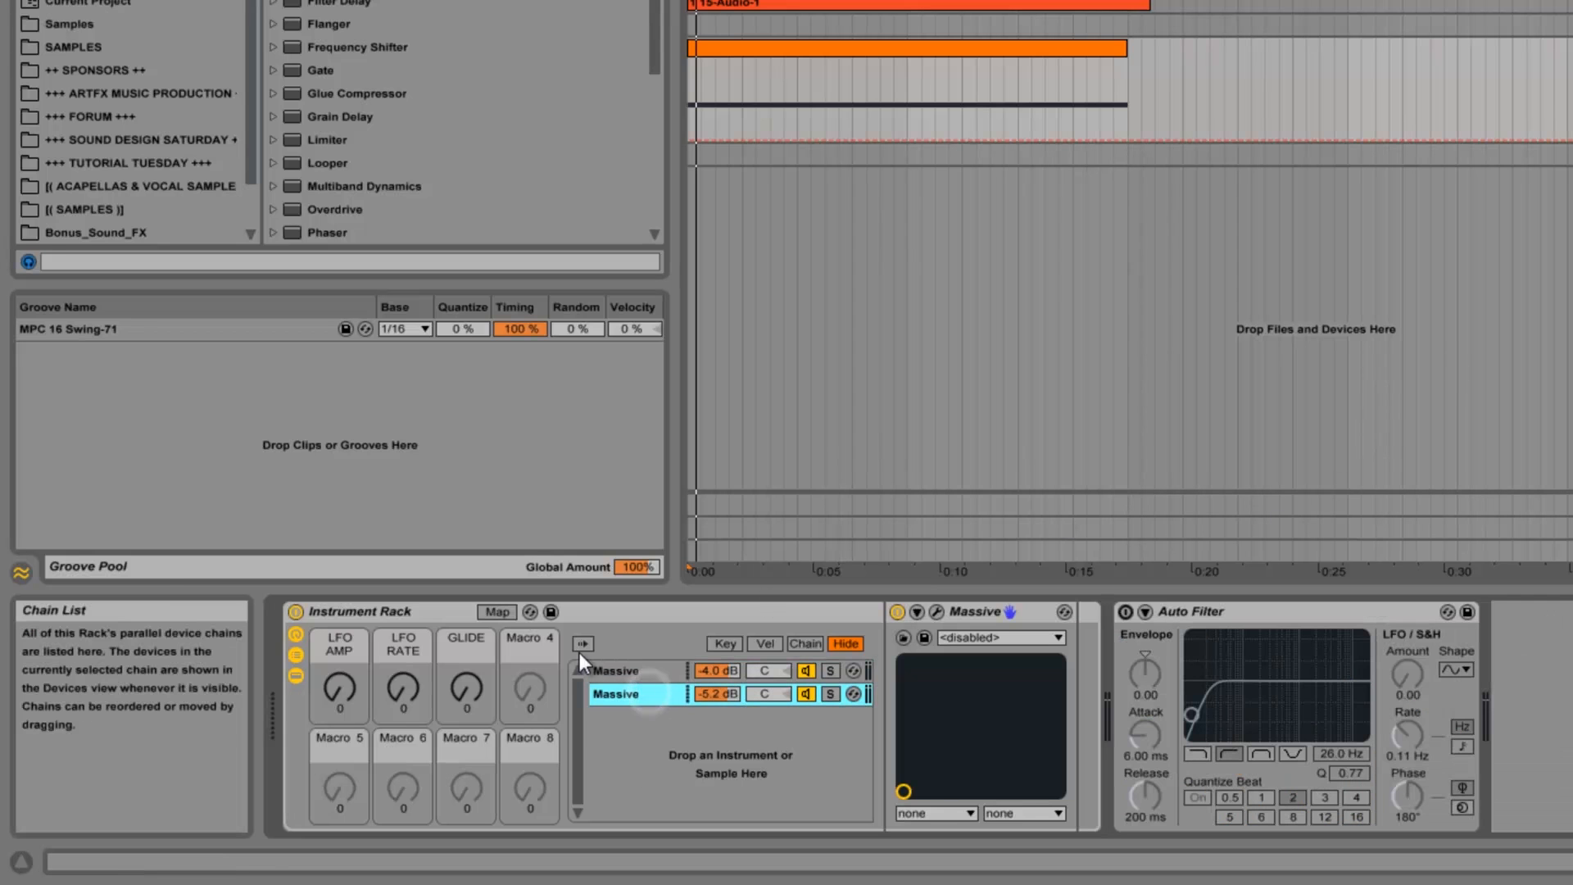
pyautogui.click(935, 612)
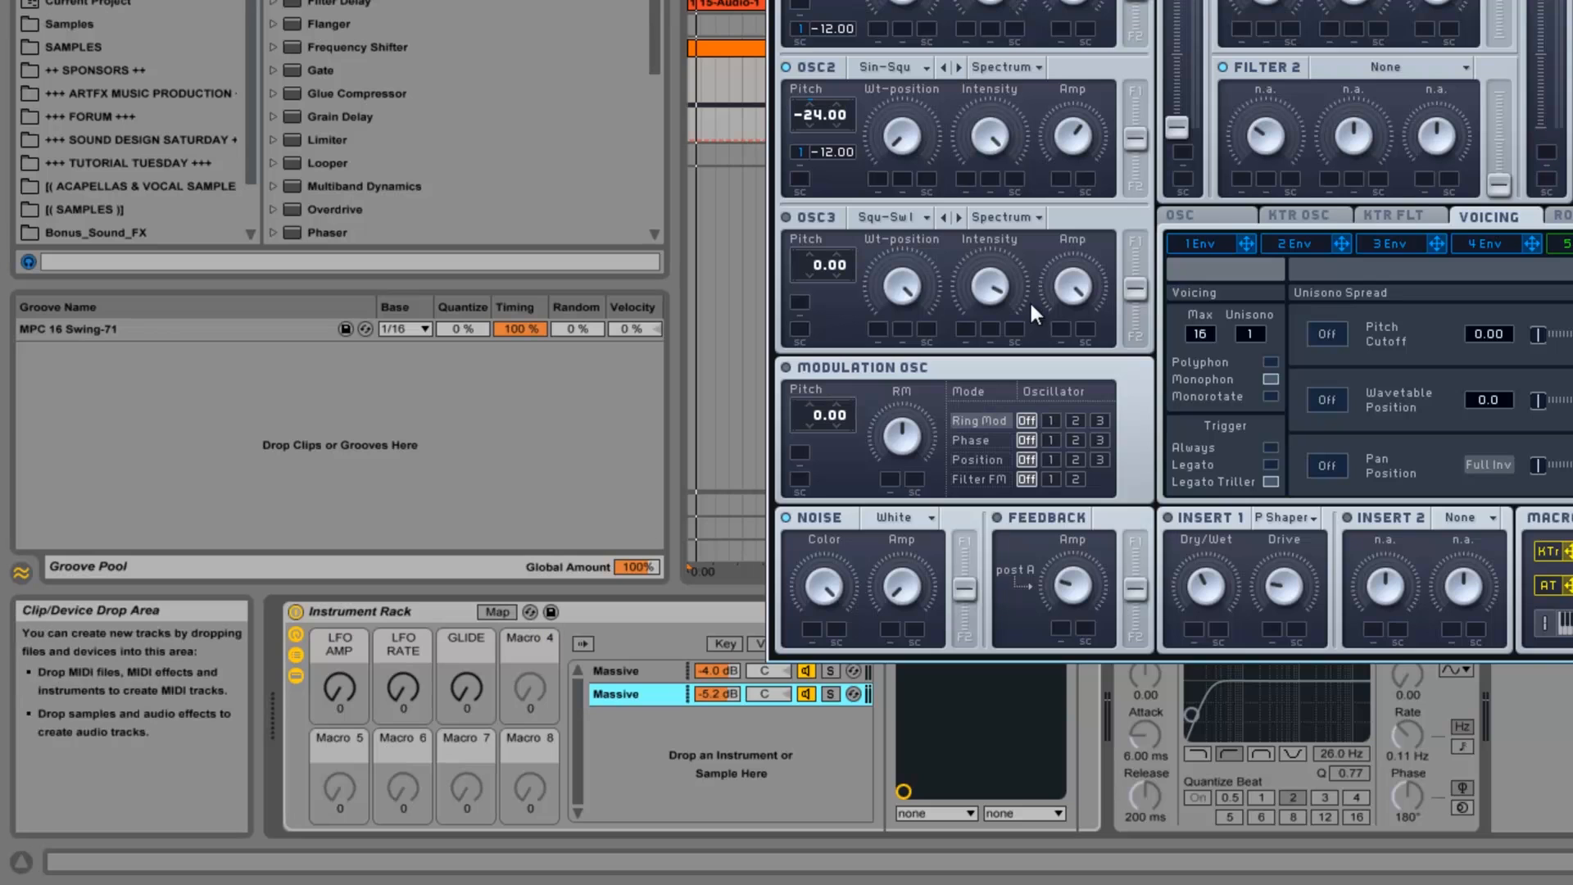
pyautogui.moveTo(902, 0); pyautogui.dragTo(926, 0)
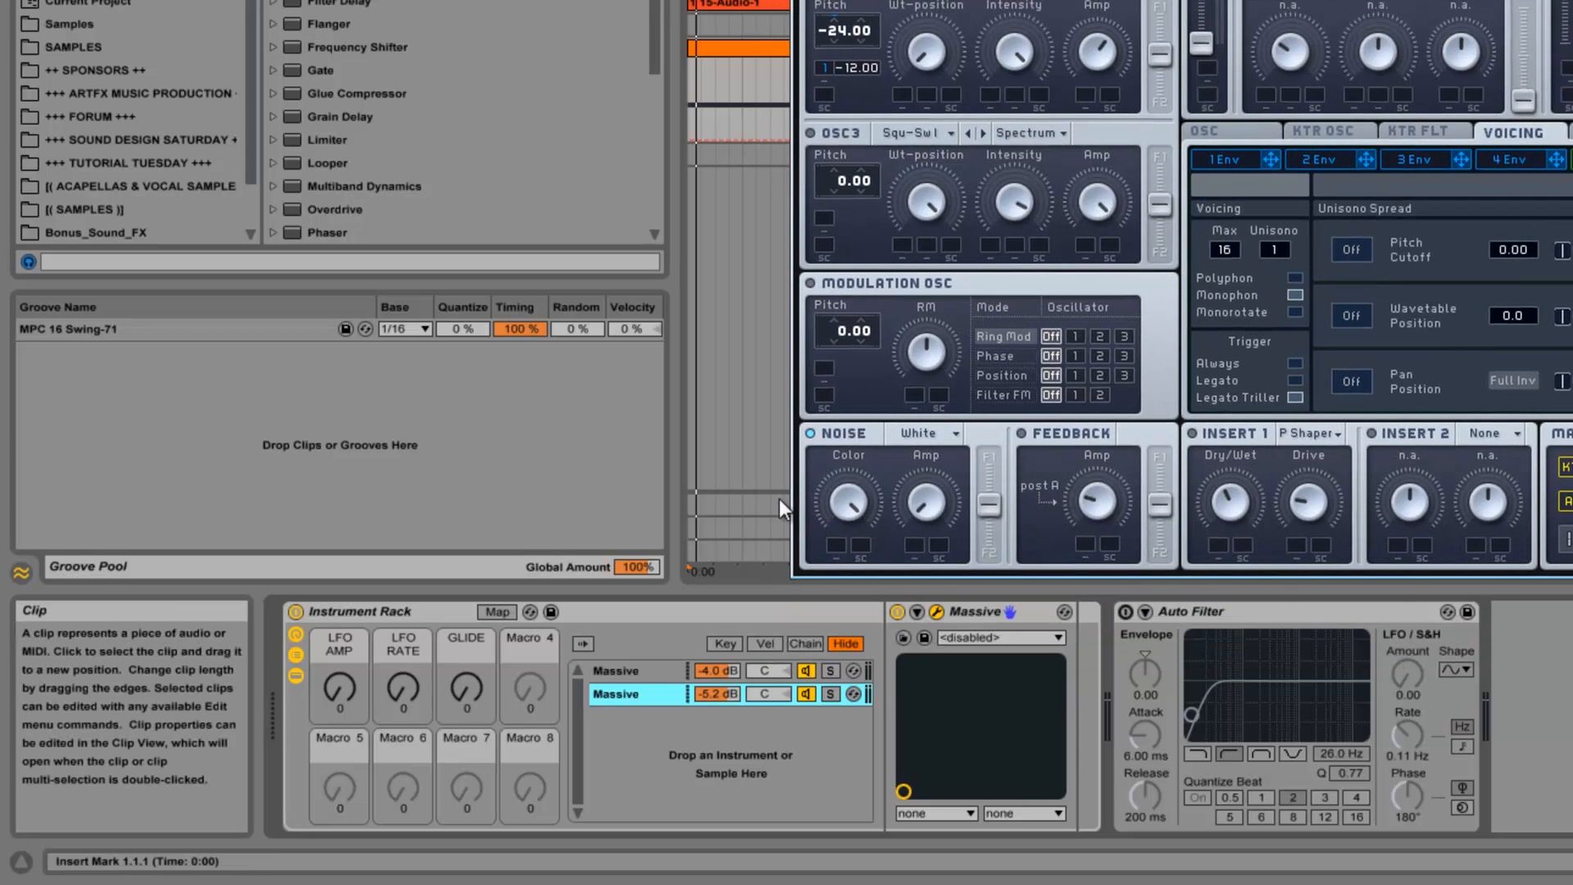
pyautogui.click(920, 612)
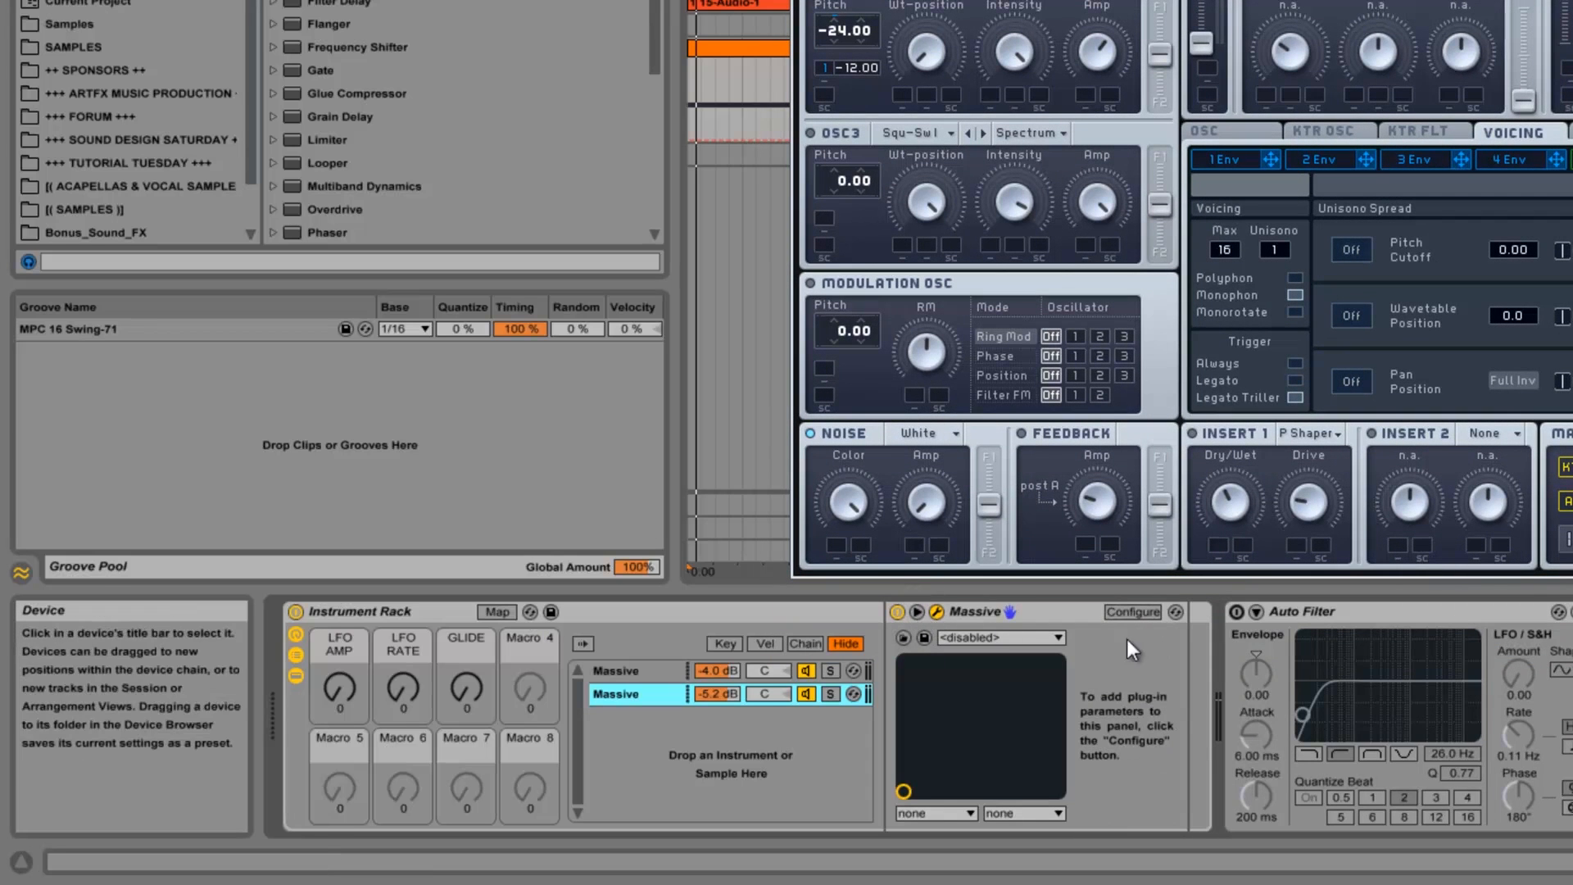
pyautogui.click(1134, 612)
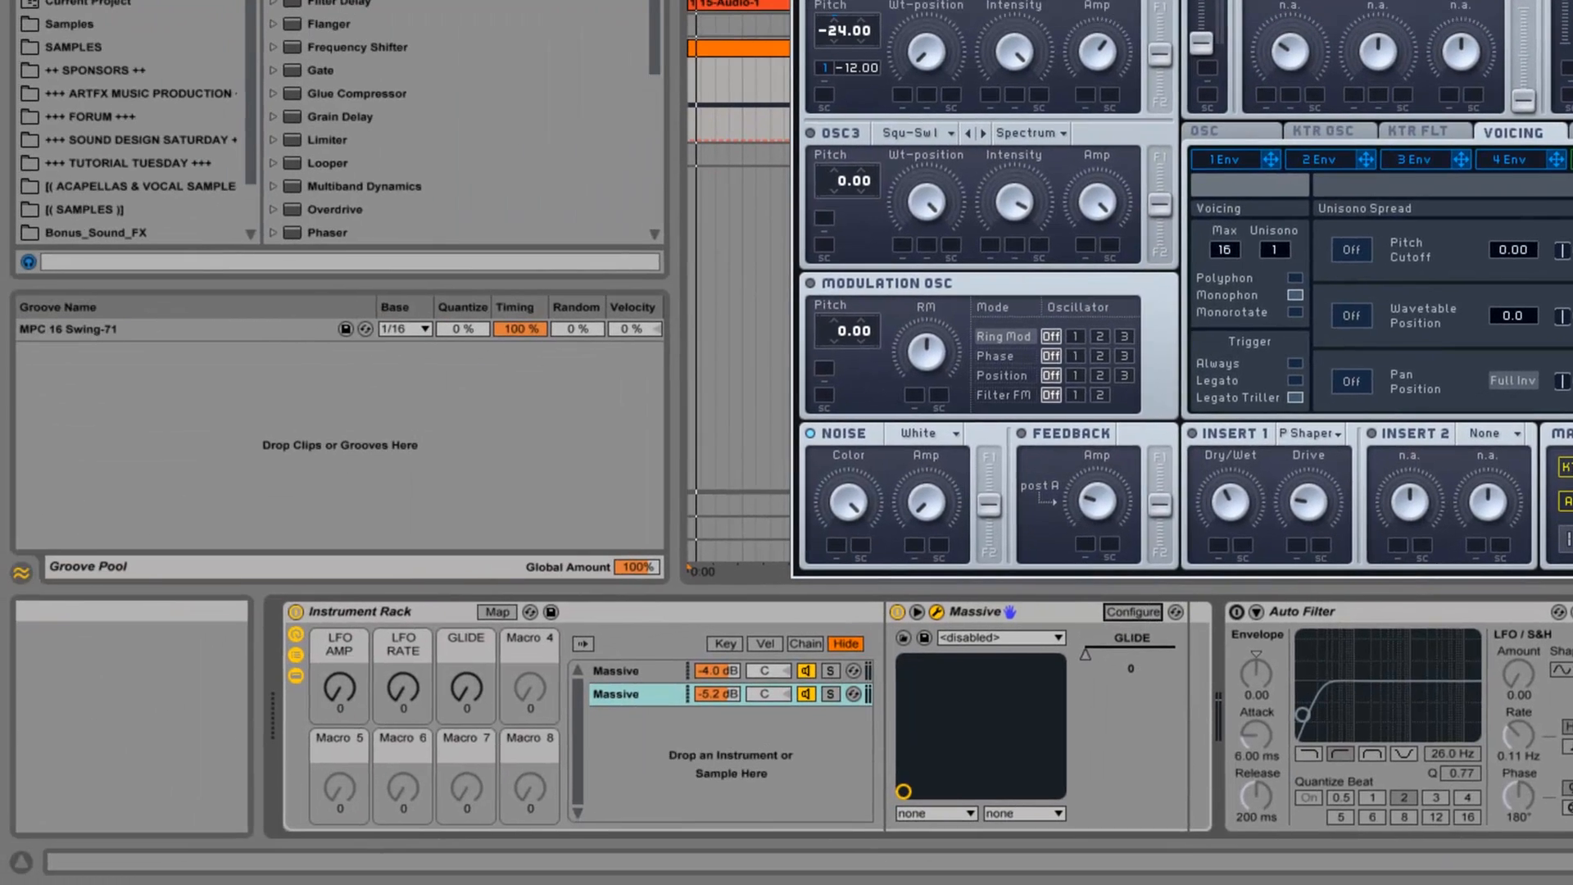
pyautogui.hotkey('ctrl', 'alt', 'p')
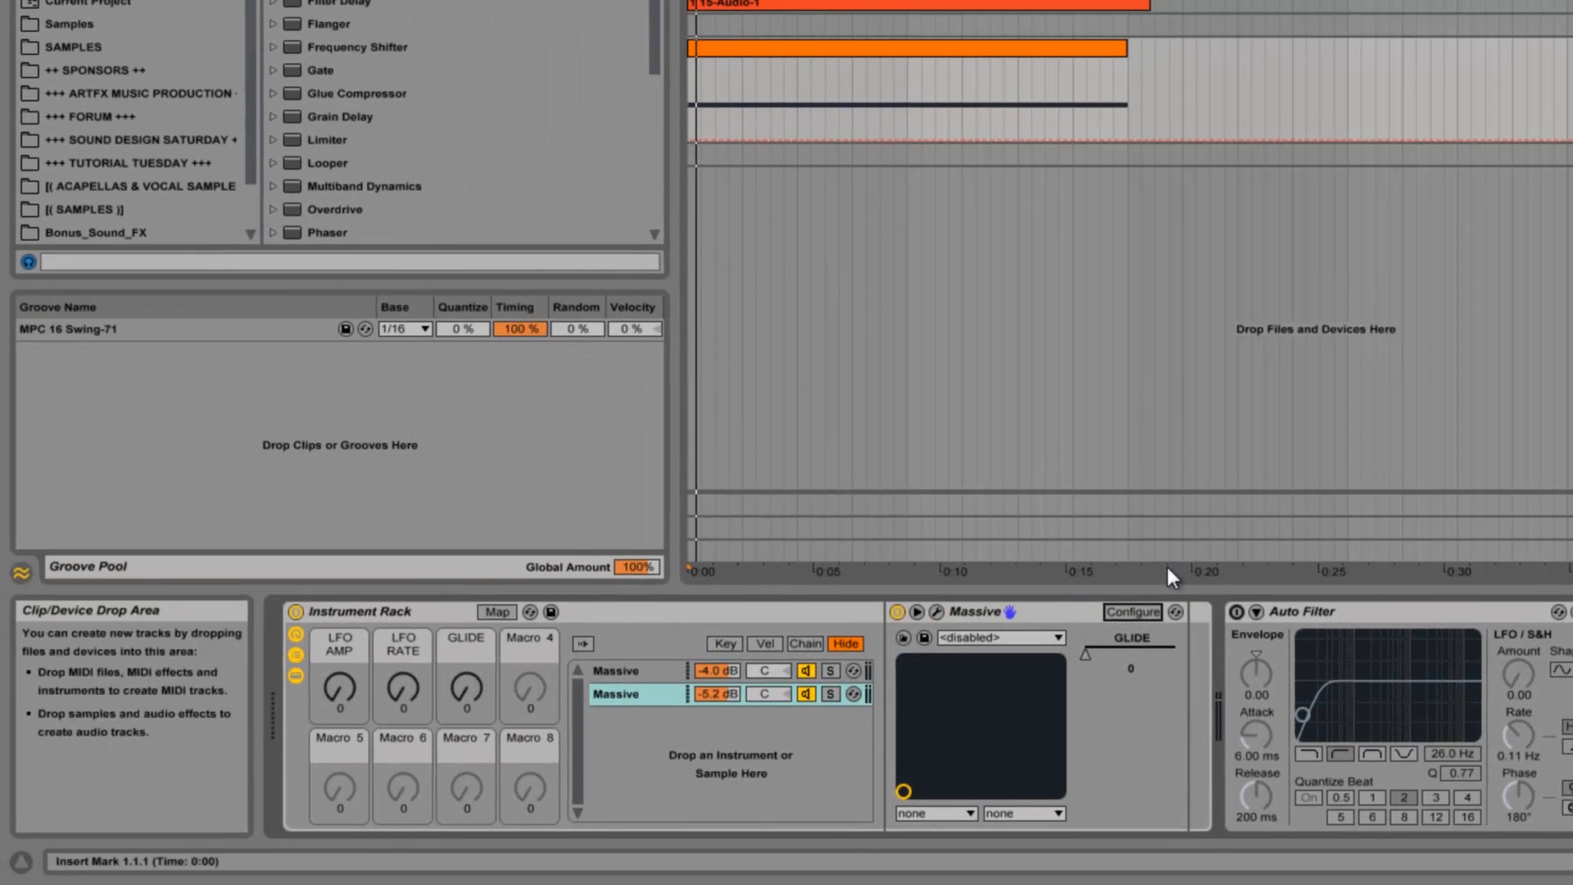
# Step: Map the second chain's GLIDE parameter to the rack's GLIDE macro and test that macro against both chains
pyautogui.rightClick(1103, 657)
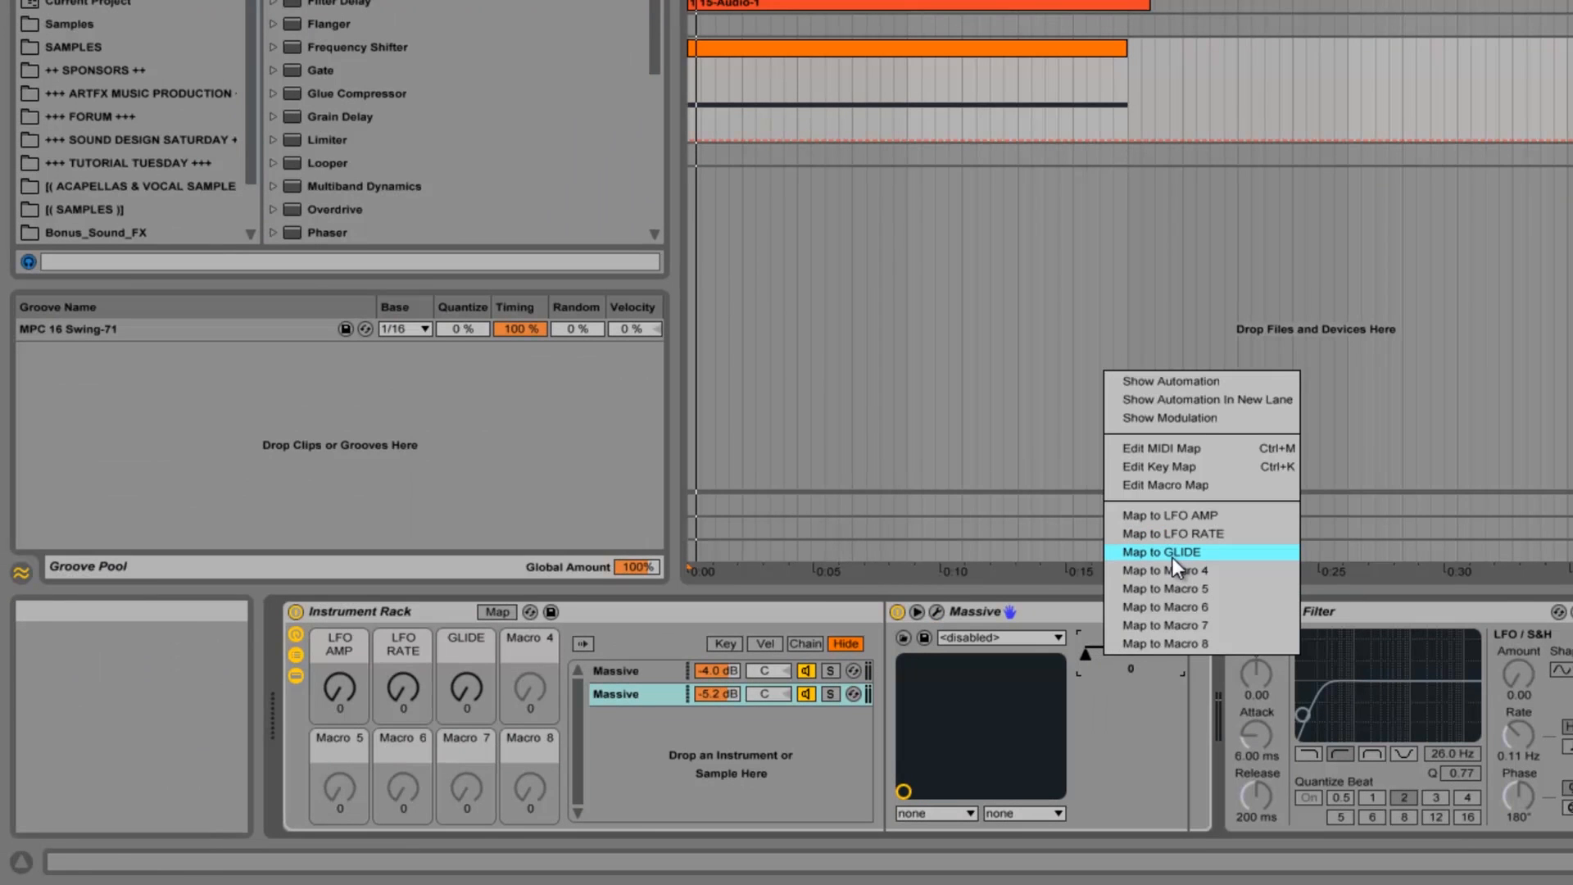
pyautogui.click(1173, 554)
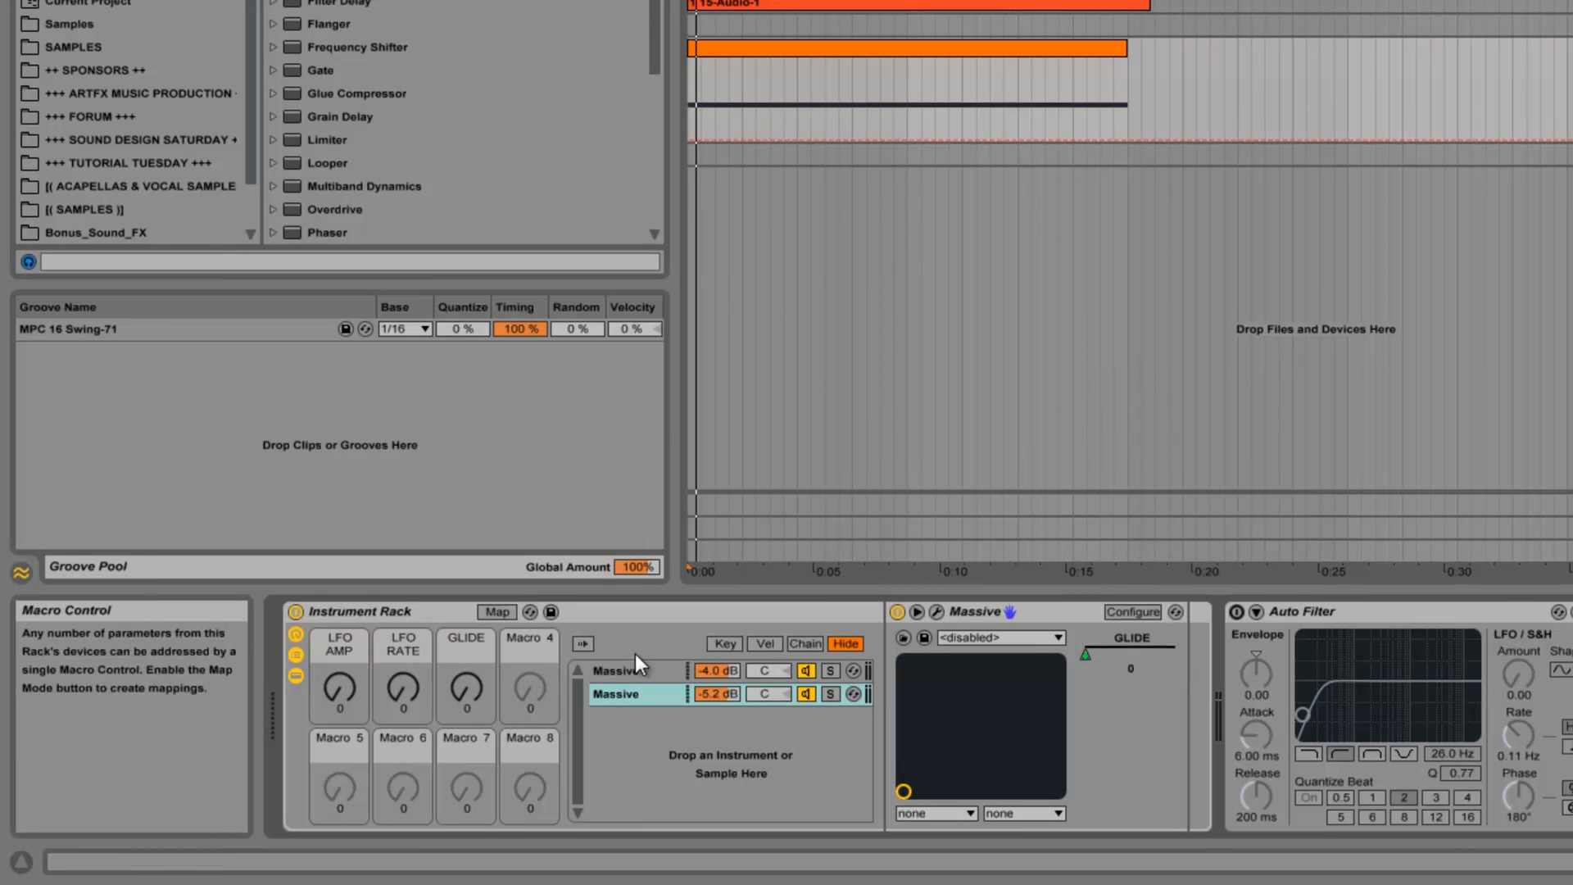
pyautogui.moveTo(469, 686); pyautogui.dragTo(477, 696)
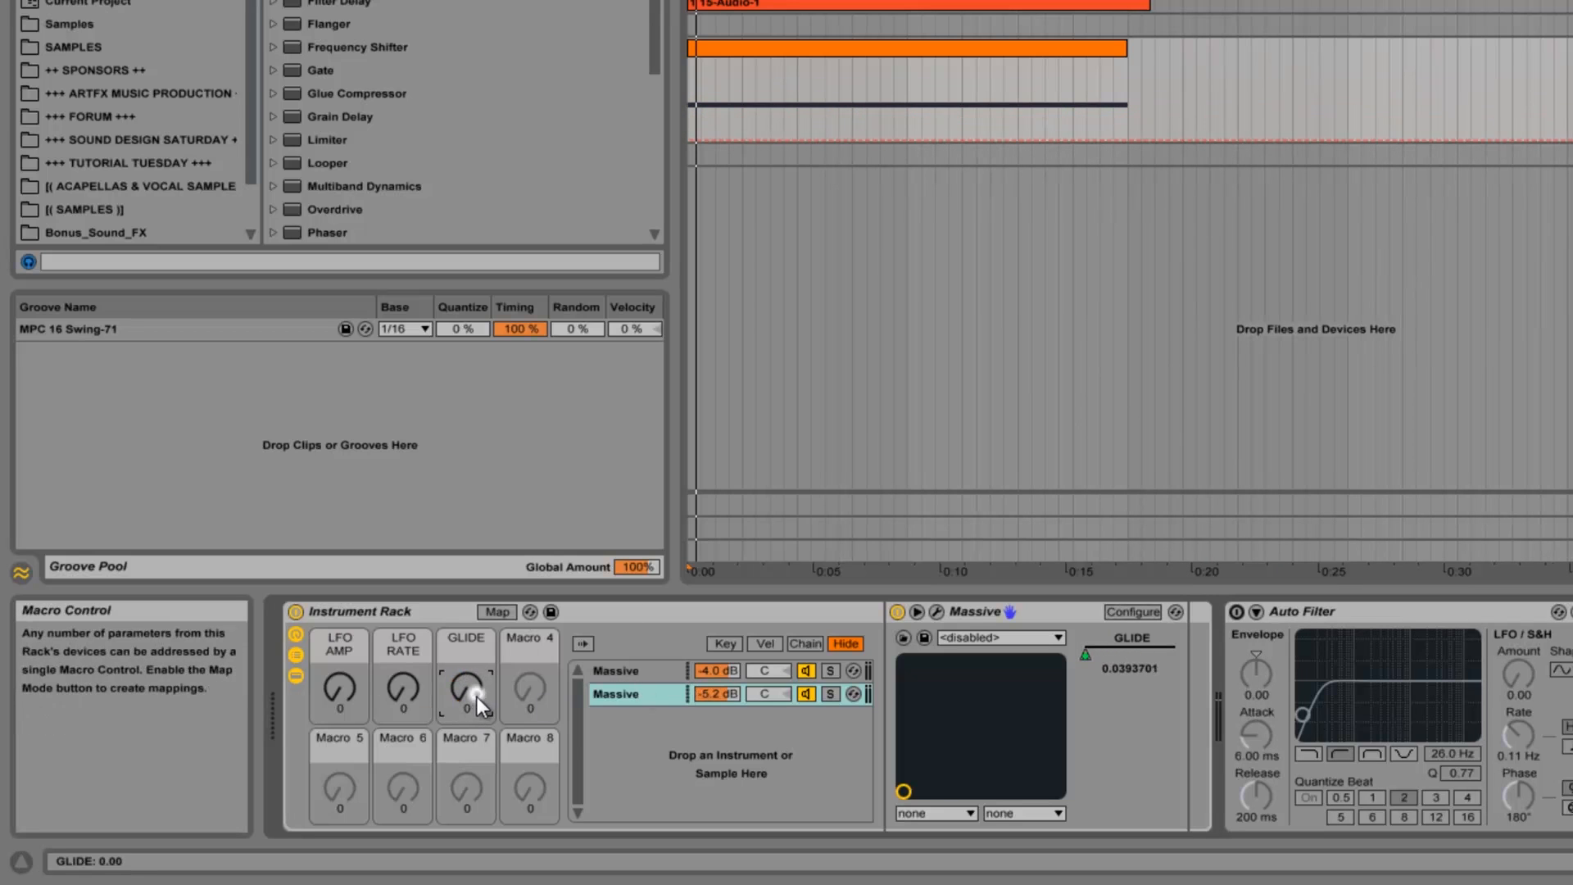
pyautogui.click(624, 671)
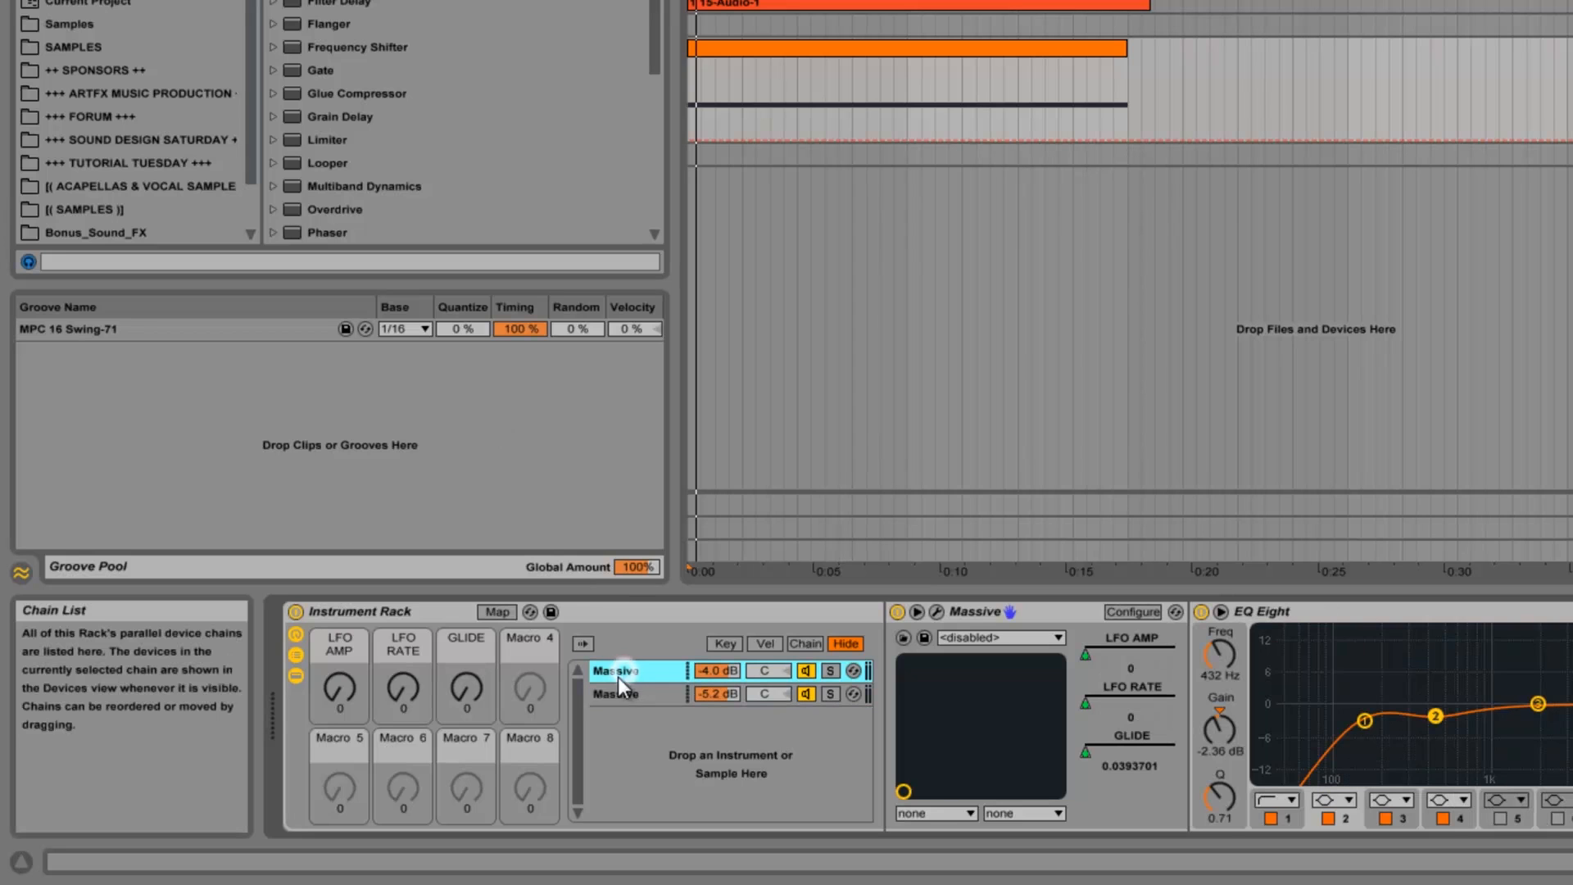
pyautogui.click(631, 695)
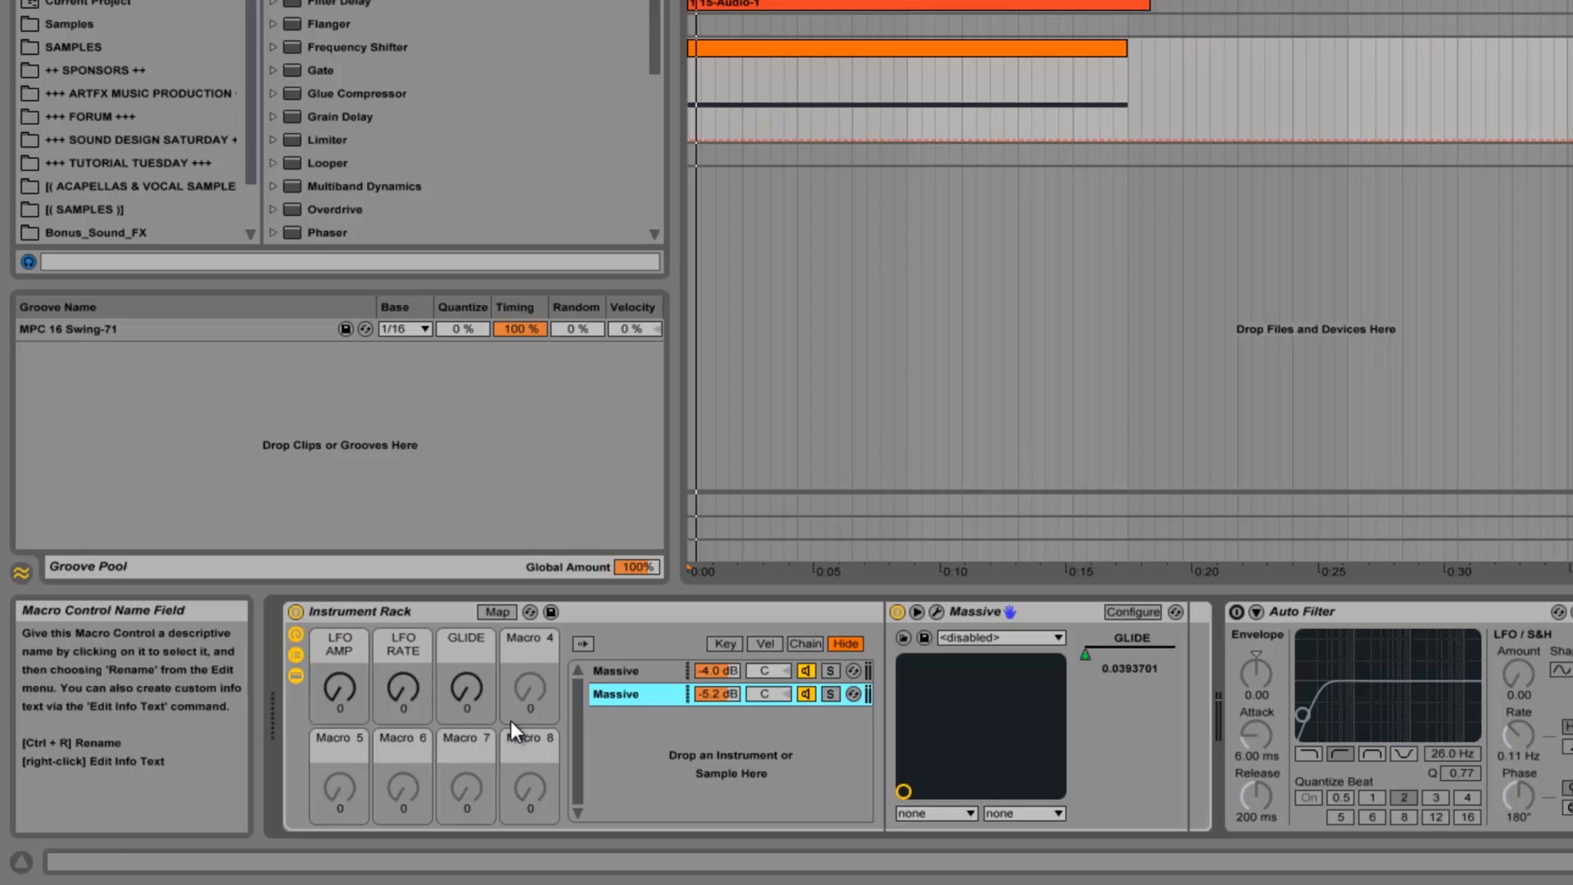
pyautogui.moveTo(452, 693); pyautogui.dragTo(452, 731)
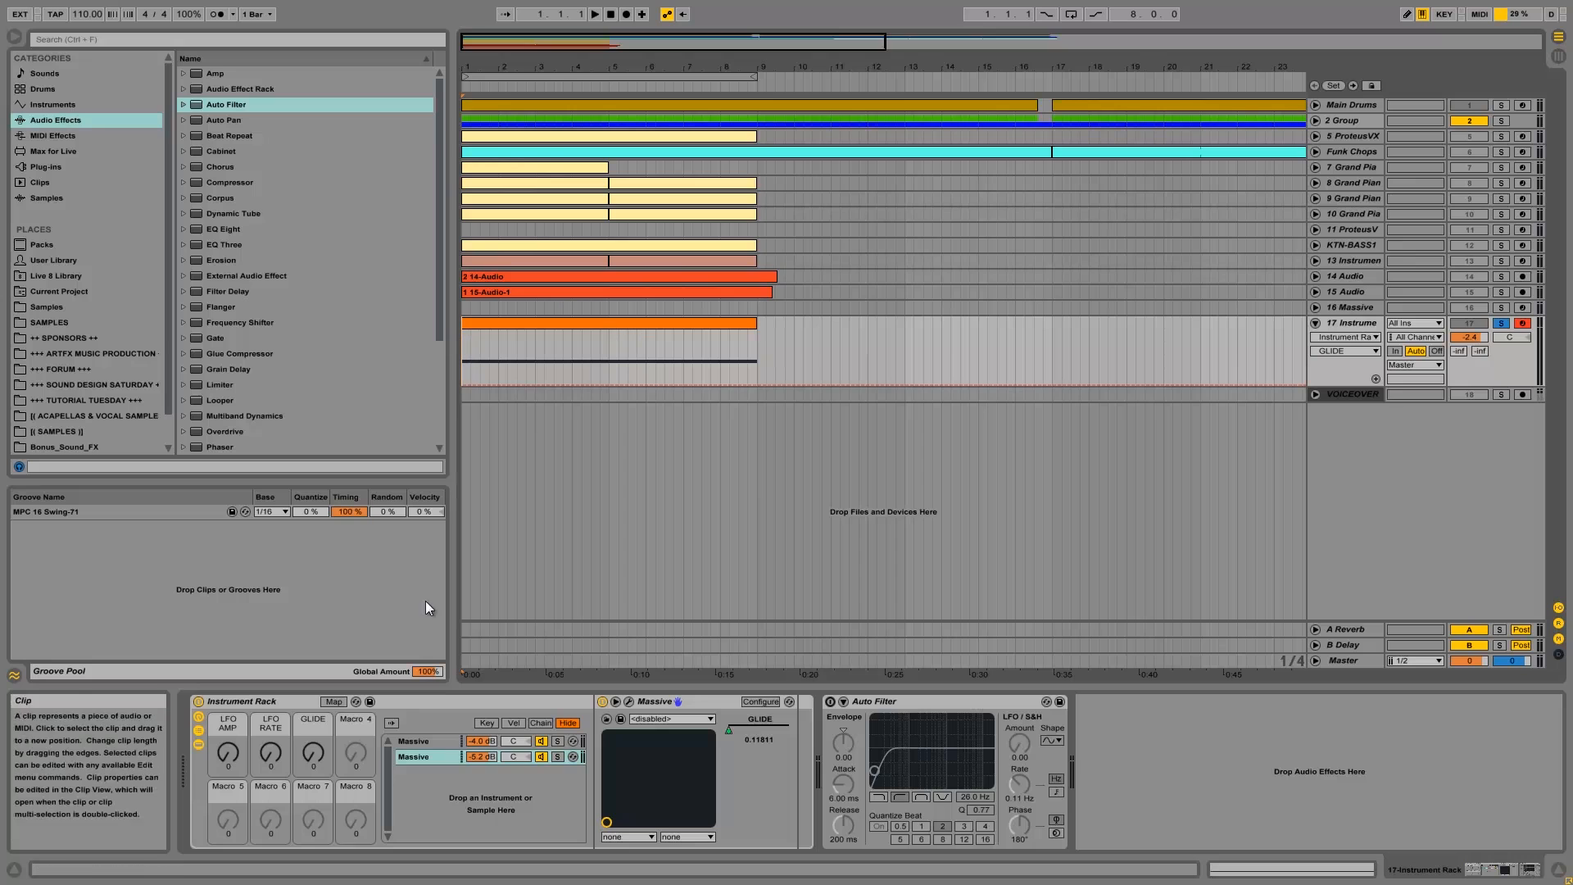
# Step: Draw an LFO AMP automation ramp rising from minimum to maximum between bars 1 and 9 on track 17, and curve it upward
pyautogui.click(234, 747)
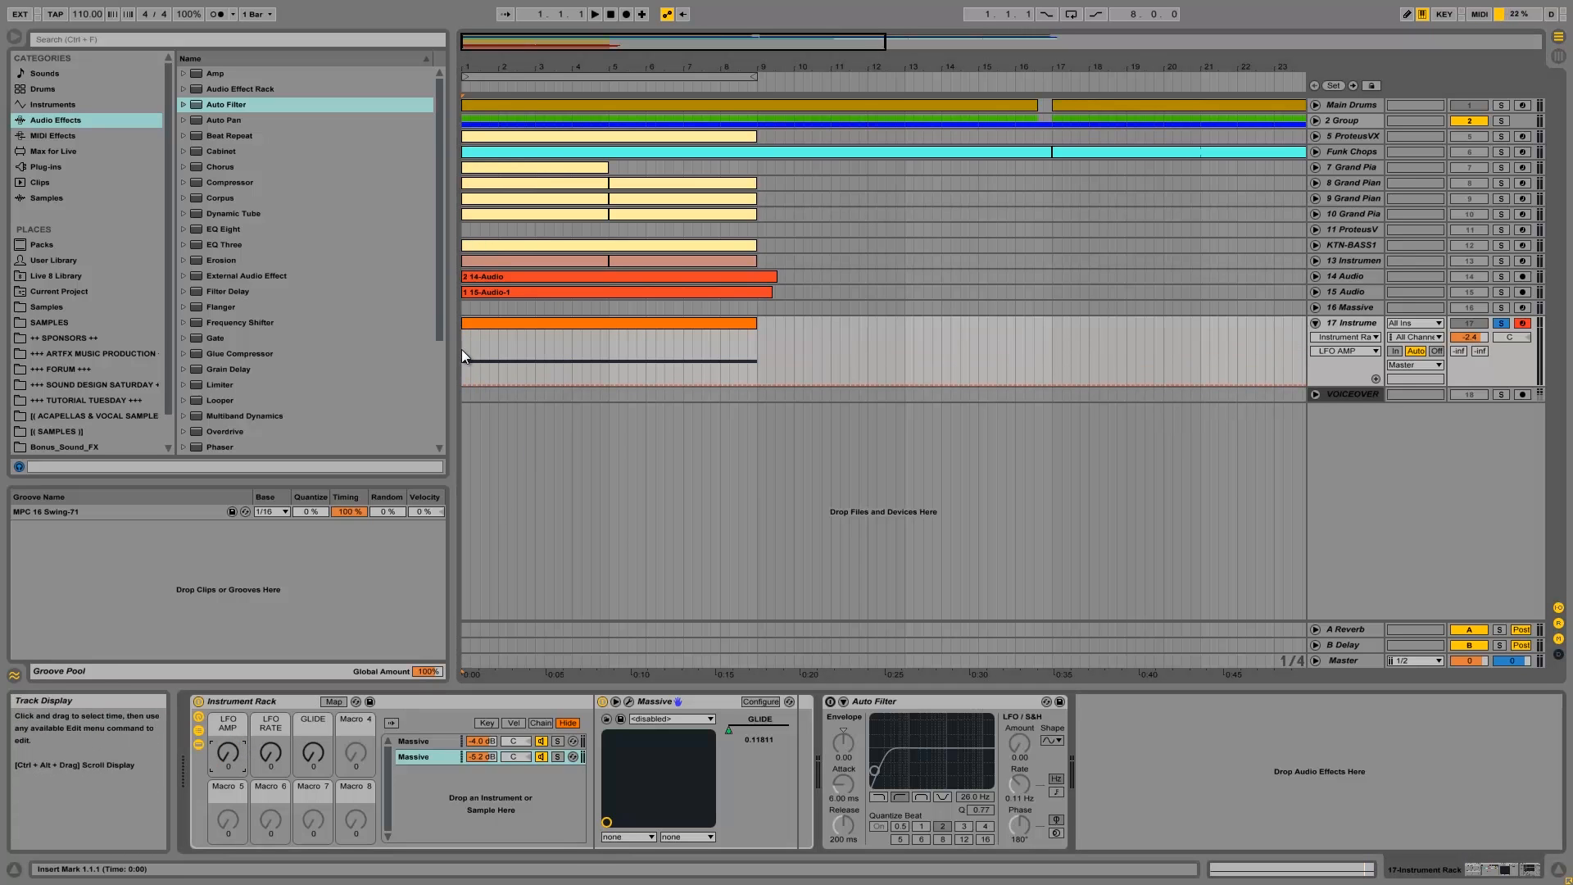
pyautogui.moveTo(464, 349); pyautogui.dragTo(758, 341)
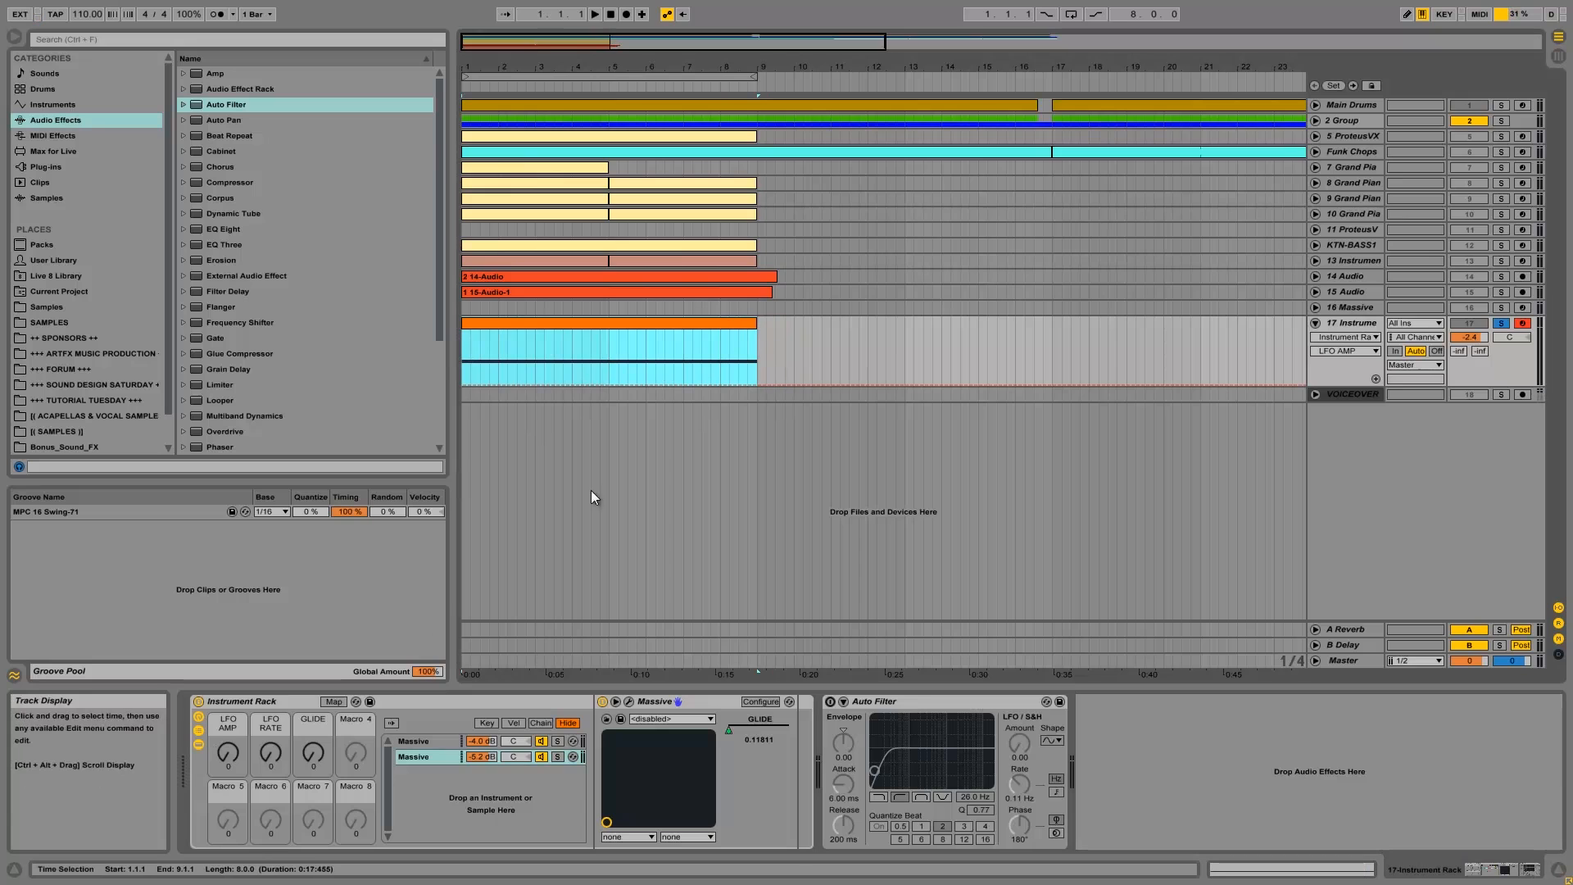
pyautogui.moveTo(592, 380); pyautogui.dragTo(592, 331)
pyautogui.click(464, 331)
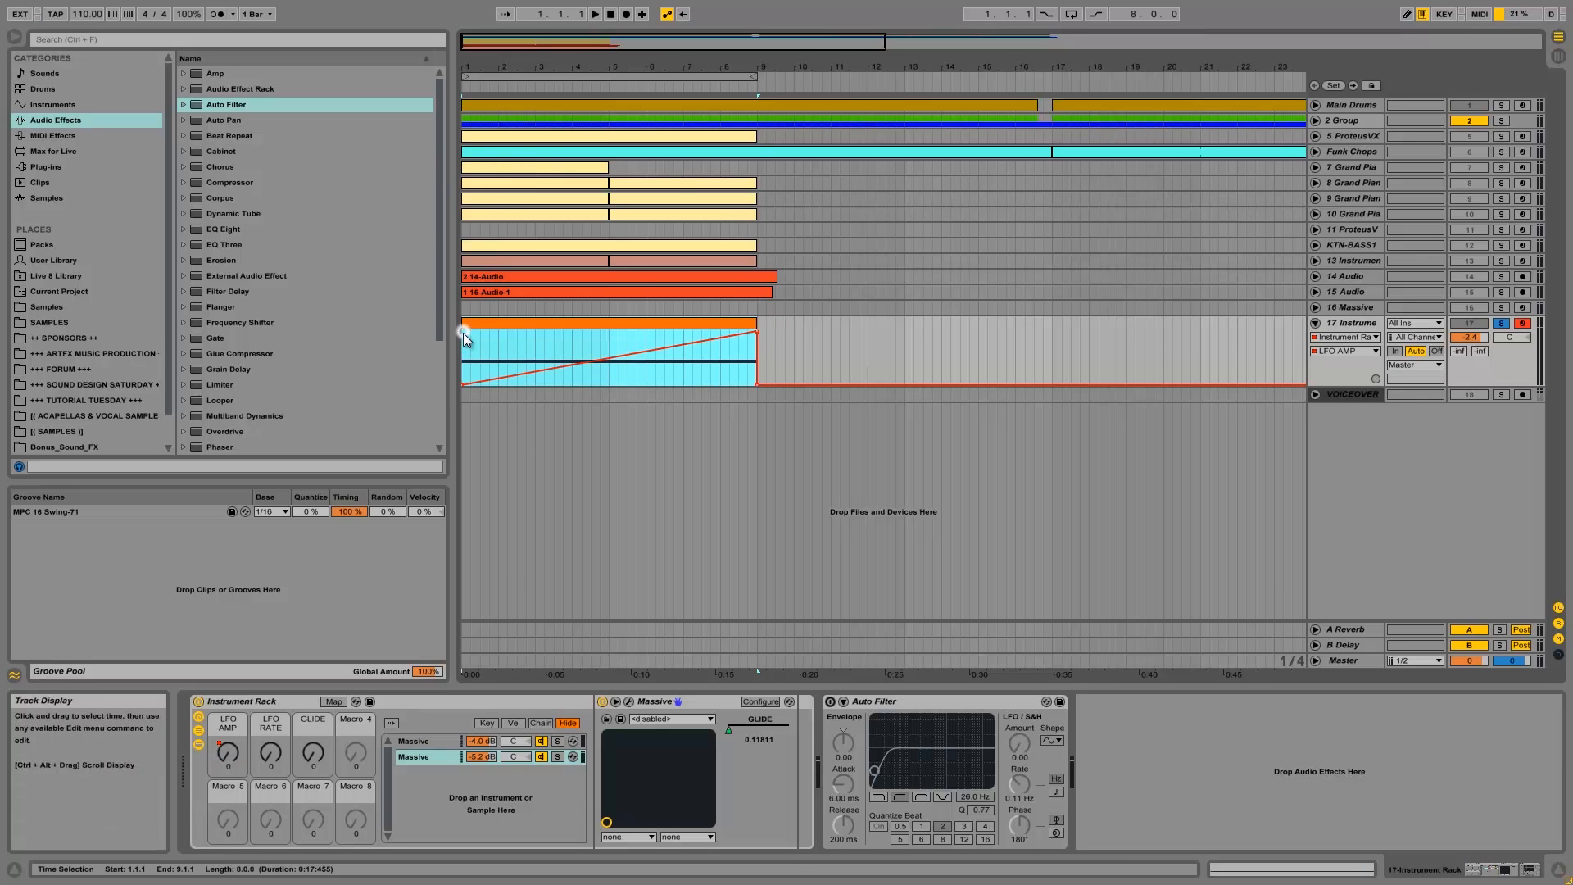
pyautogui.moveTo(612, 357); pyautogui.dragTo(610, 357)
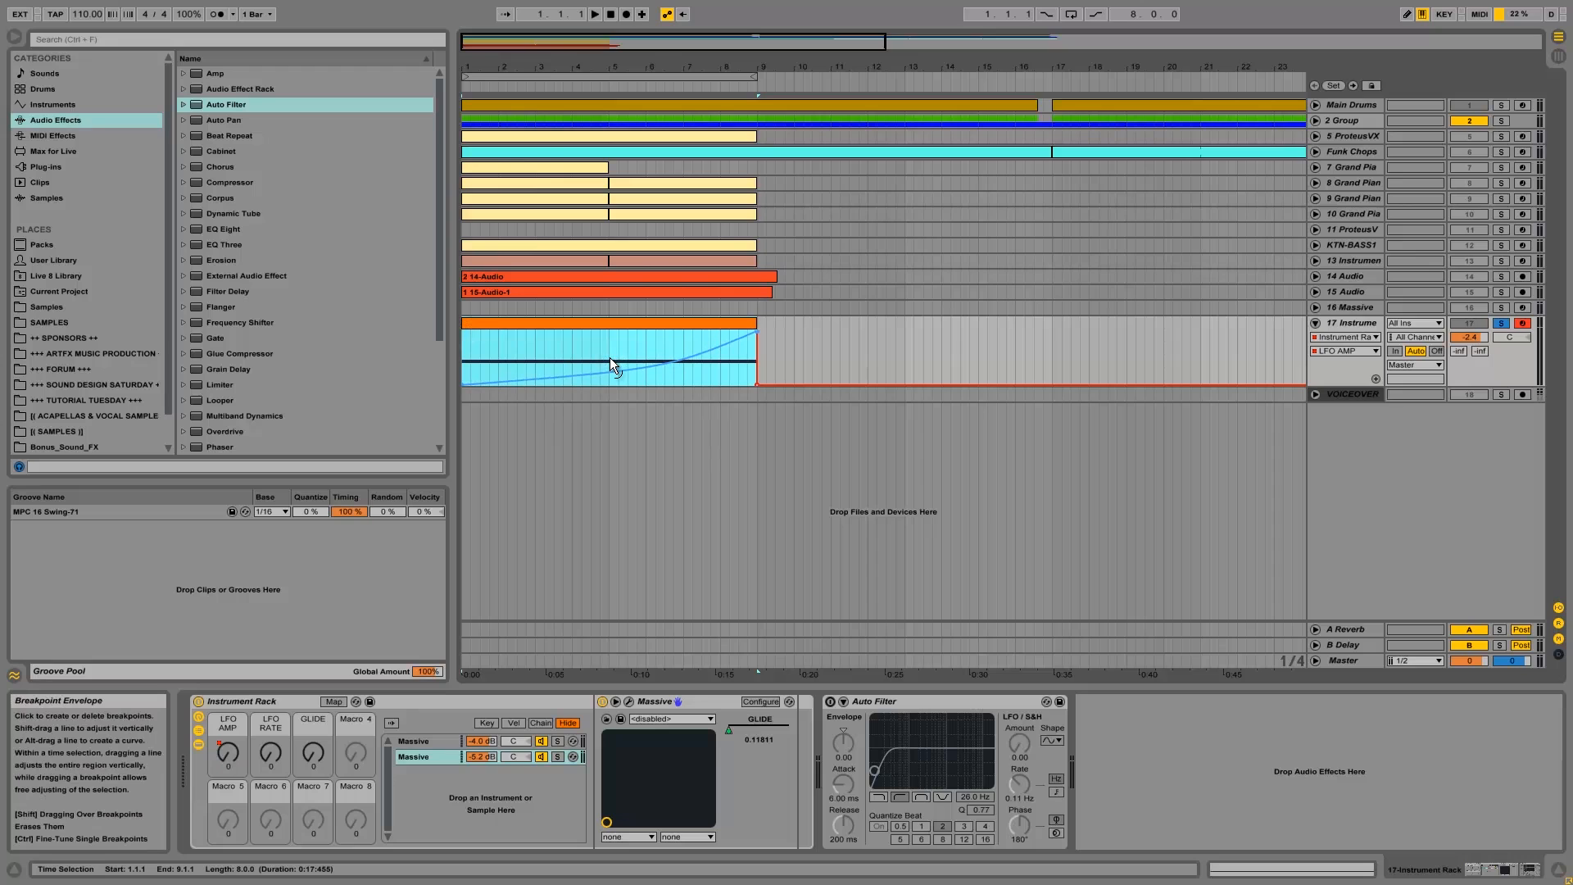
pyautogui.click(614, 343)
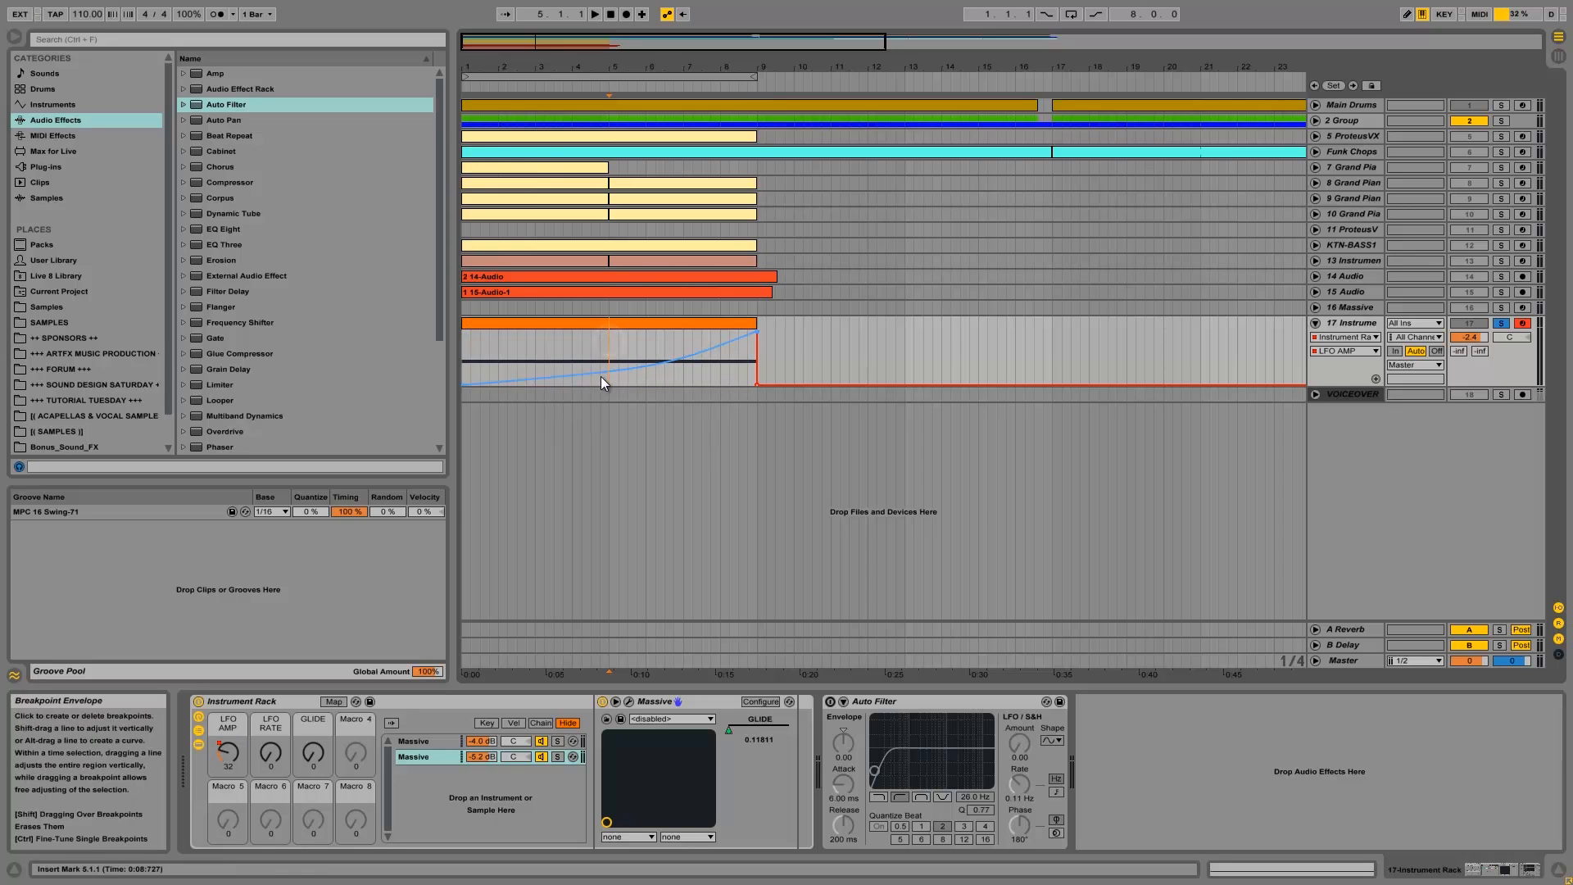
# Step: Play the arrangement from bar 1 to hear the LFO AMP automation, and stop playback
pyautogui.click(466, 337)
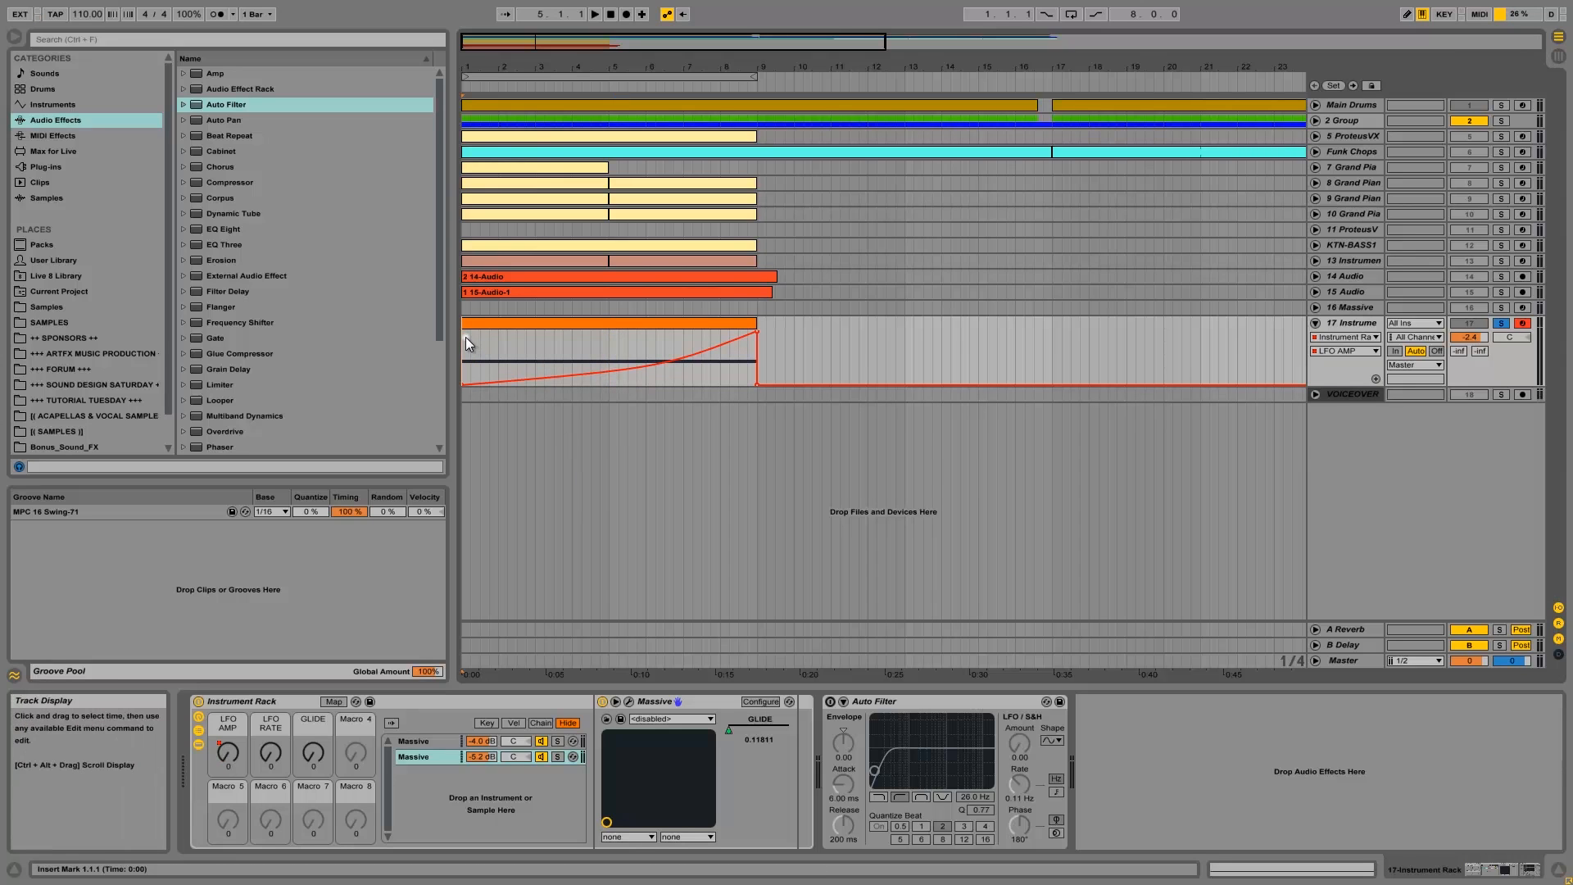
pyautogui.press('space')
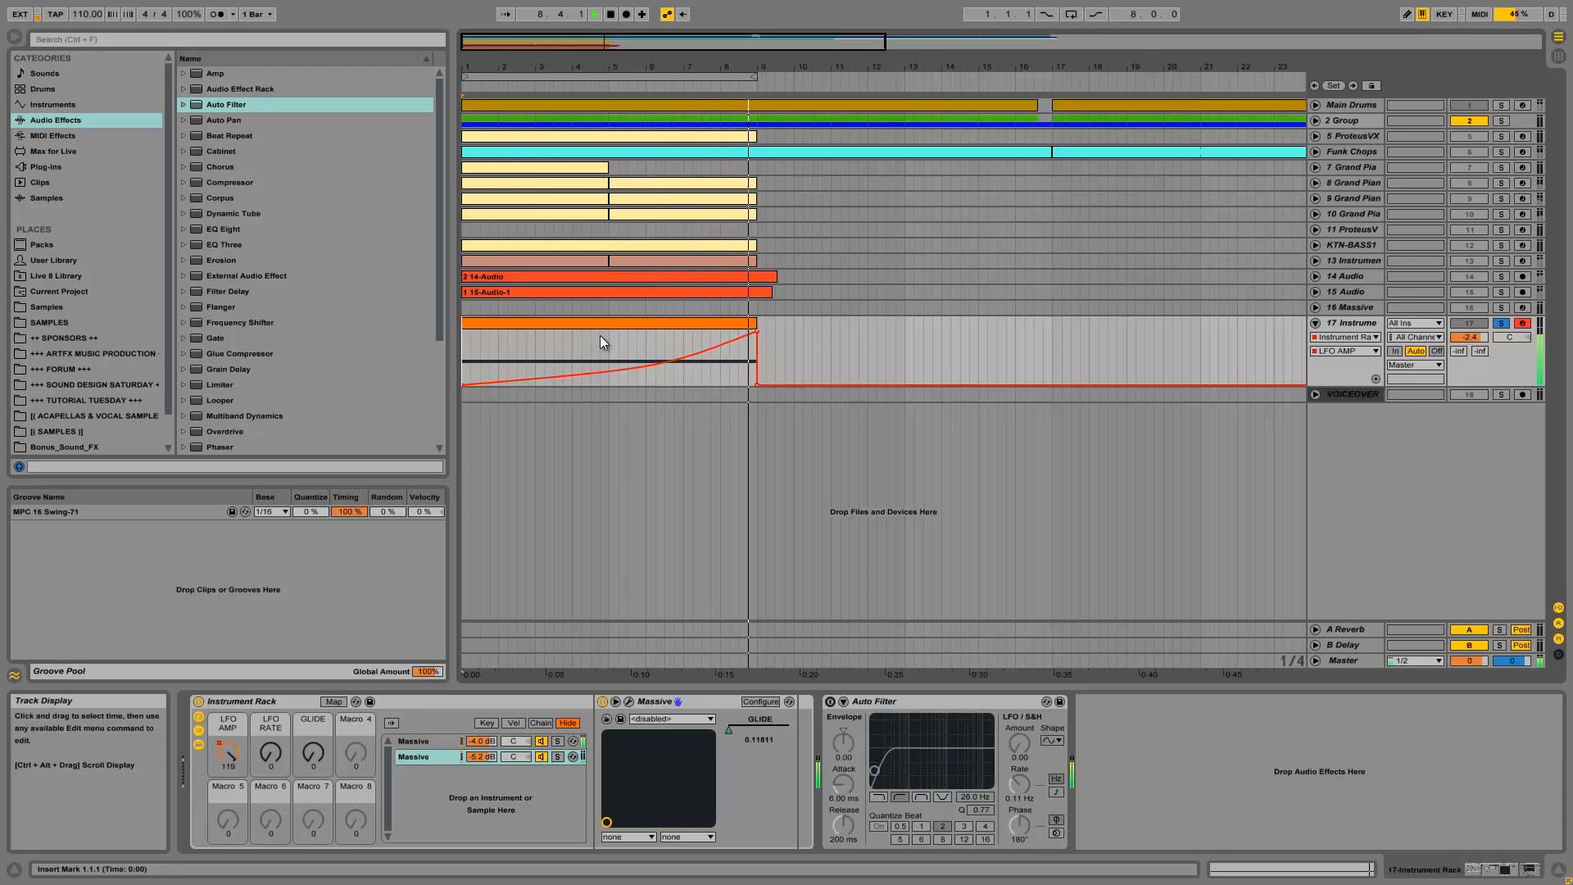
pyautogui.press('space')
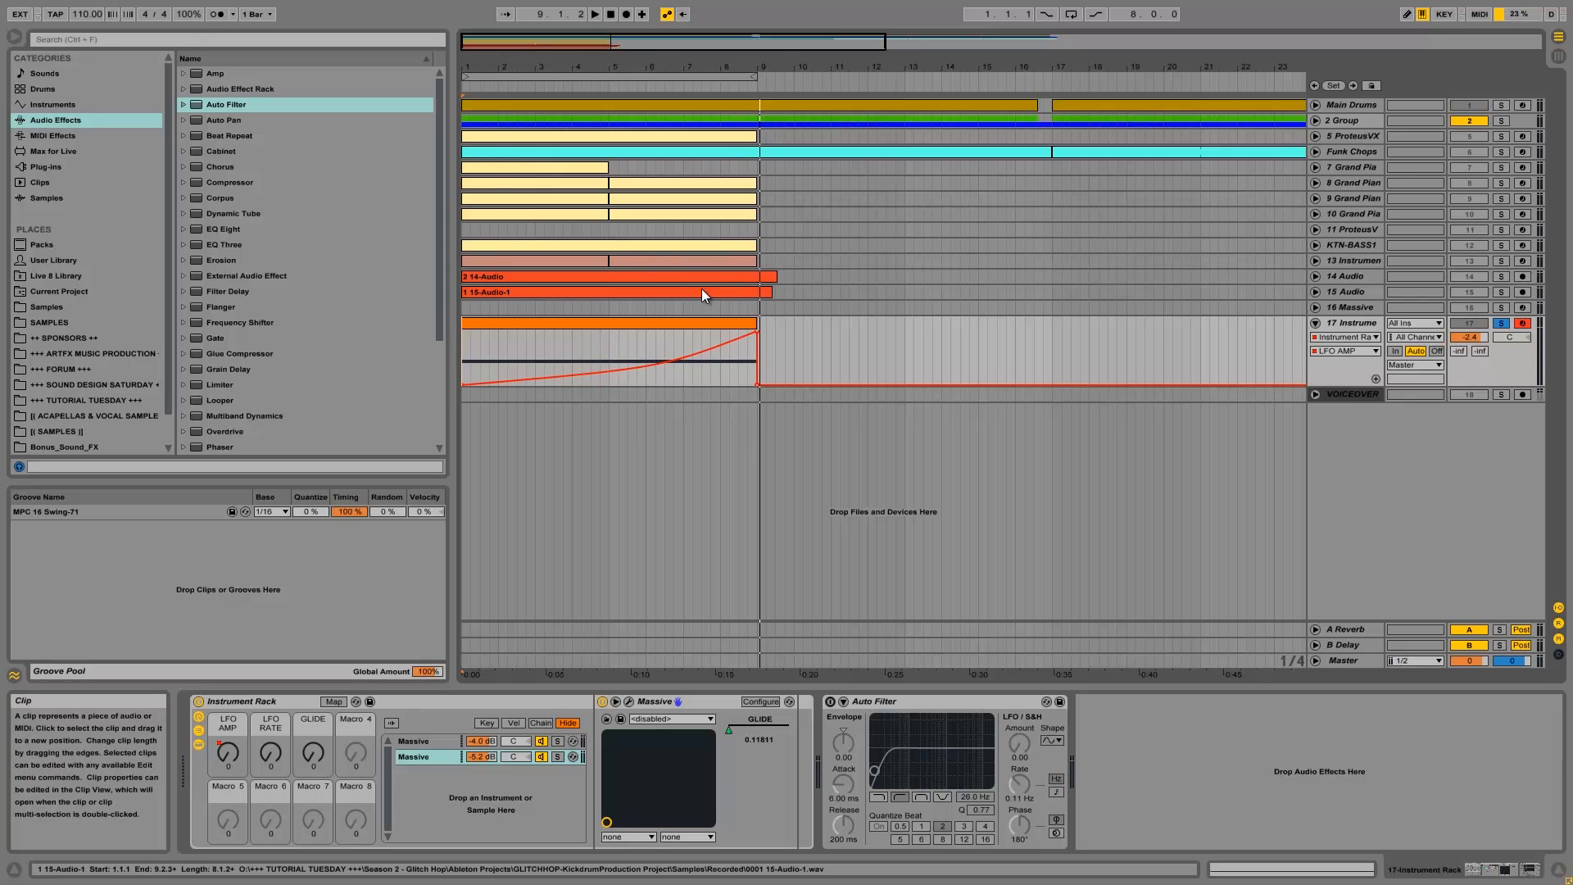
# Step: Draw an LFO RATE automation ramp rising from minimum to maximum between bars 3 and 9 on track 17, and curve it upward
pyautogui.click(262, 742)
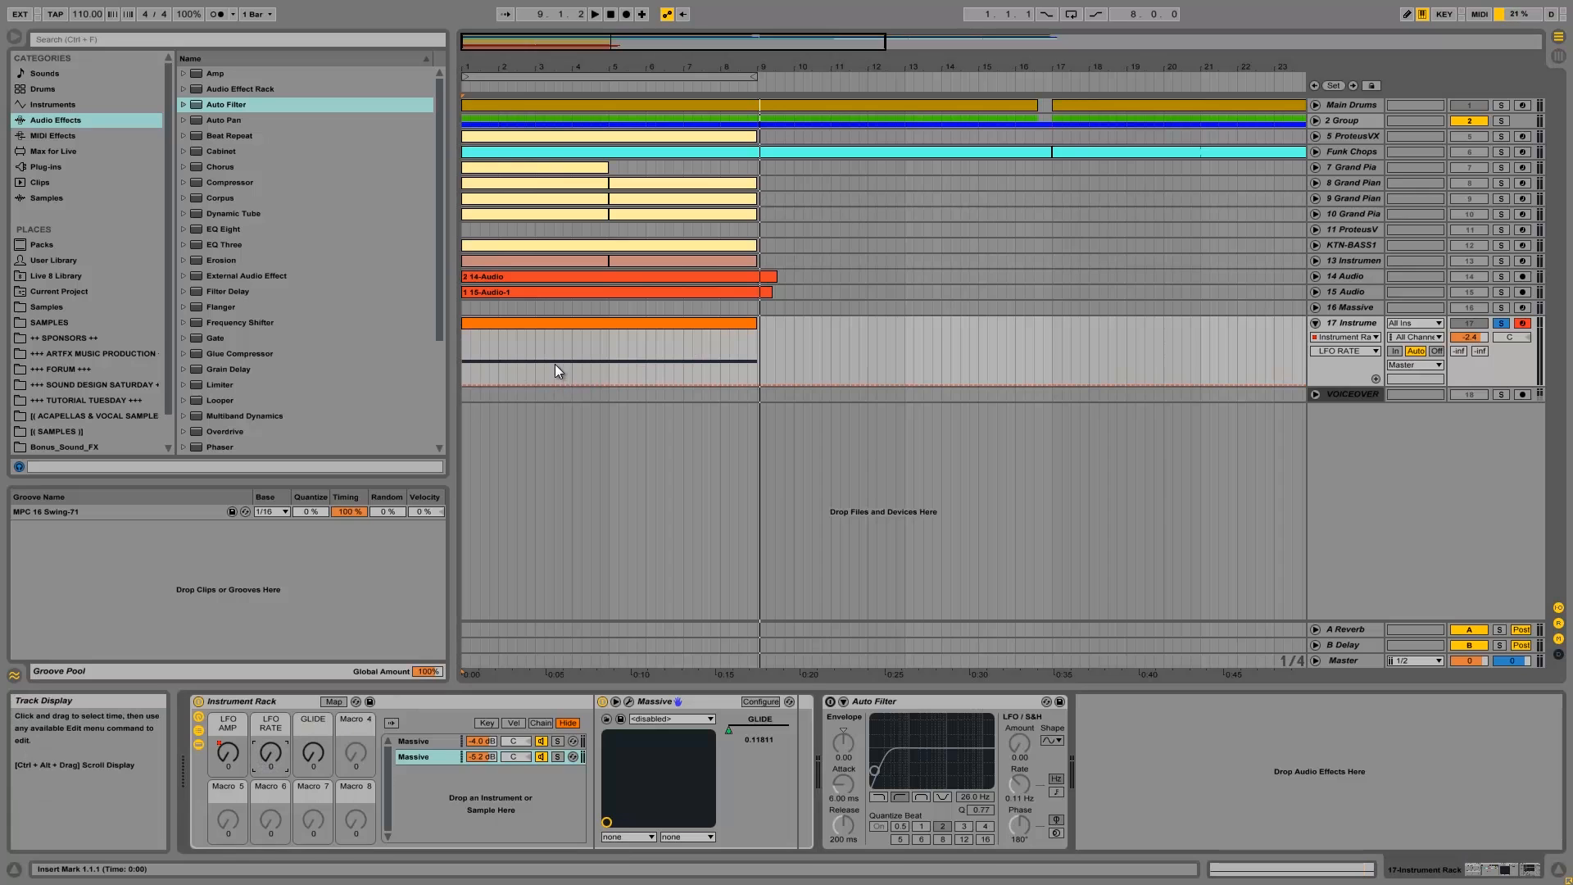
pyautogui.moveTo(537, 354); pyautogui.dragTo(736, 331)
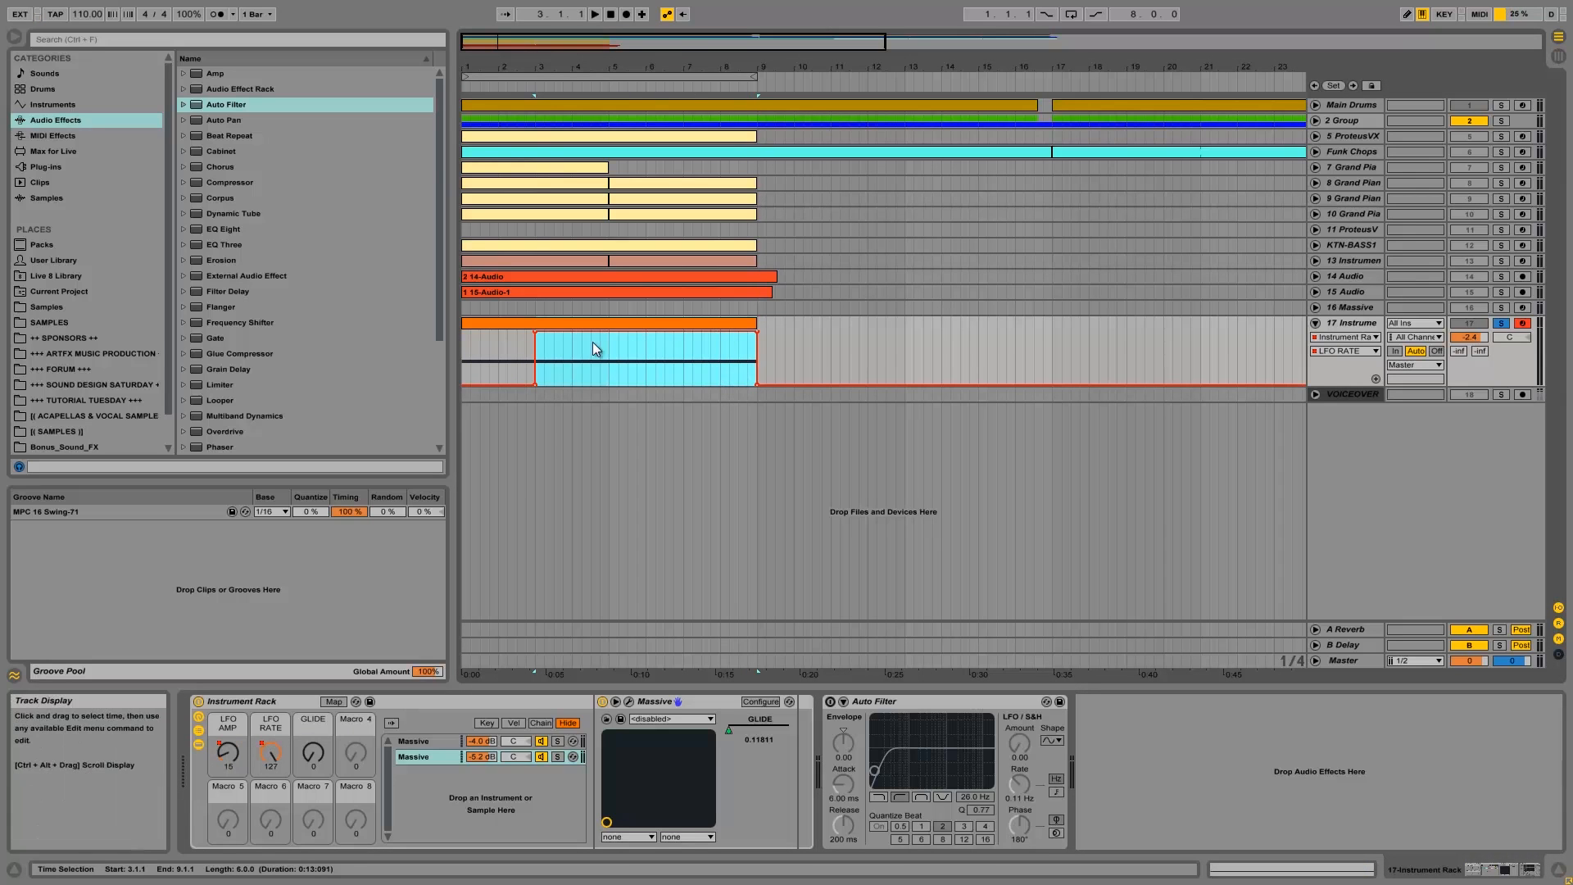
pyautogui.click(536, 332)
pyautogui.moveTo(674, 354); pyautogui.dragTo(672, 354)
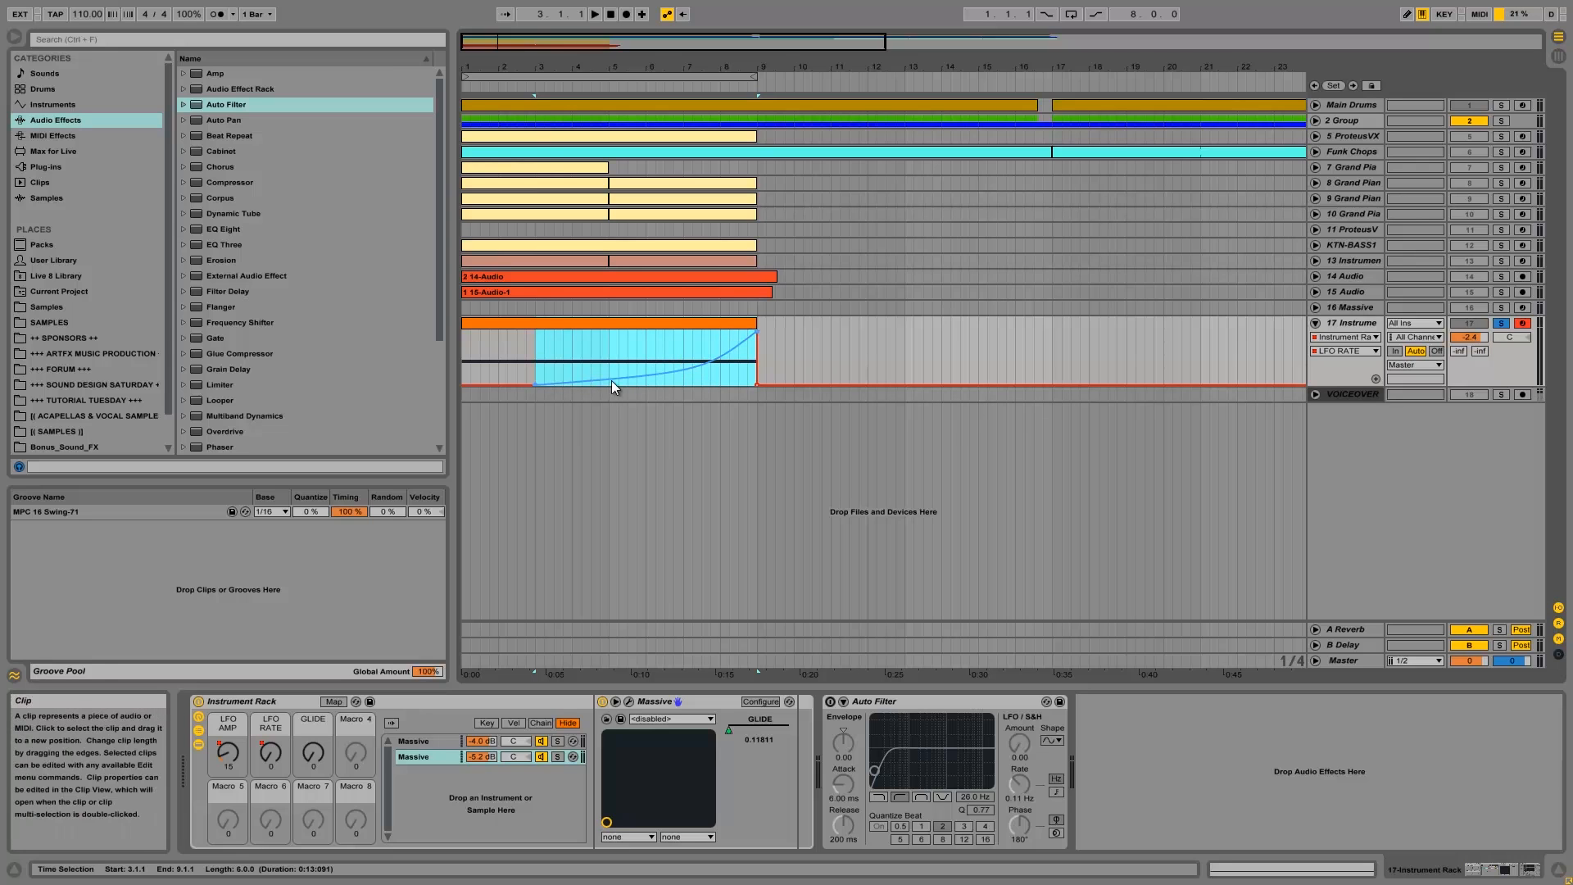
# Step: Play the arrangement from bar 1 to hear the LFO RATE automation combined with LFO AMP, and stop playback
pyautogui.click(464, 351)
pyautogui.press('space')
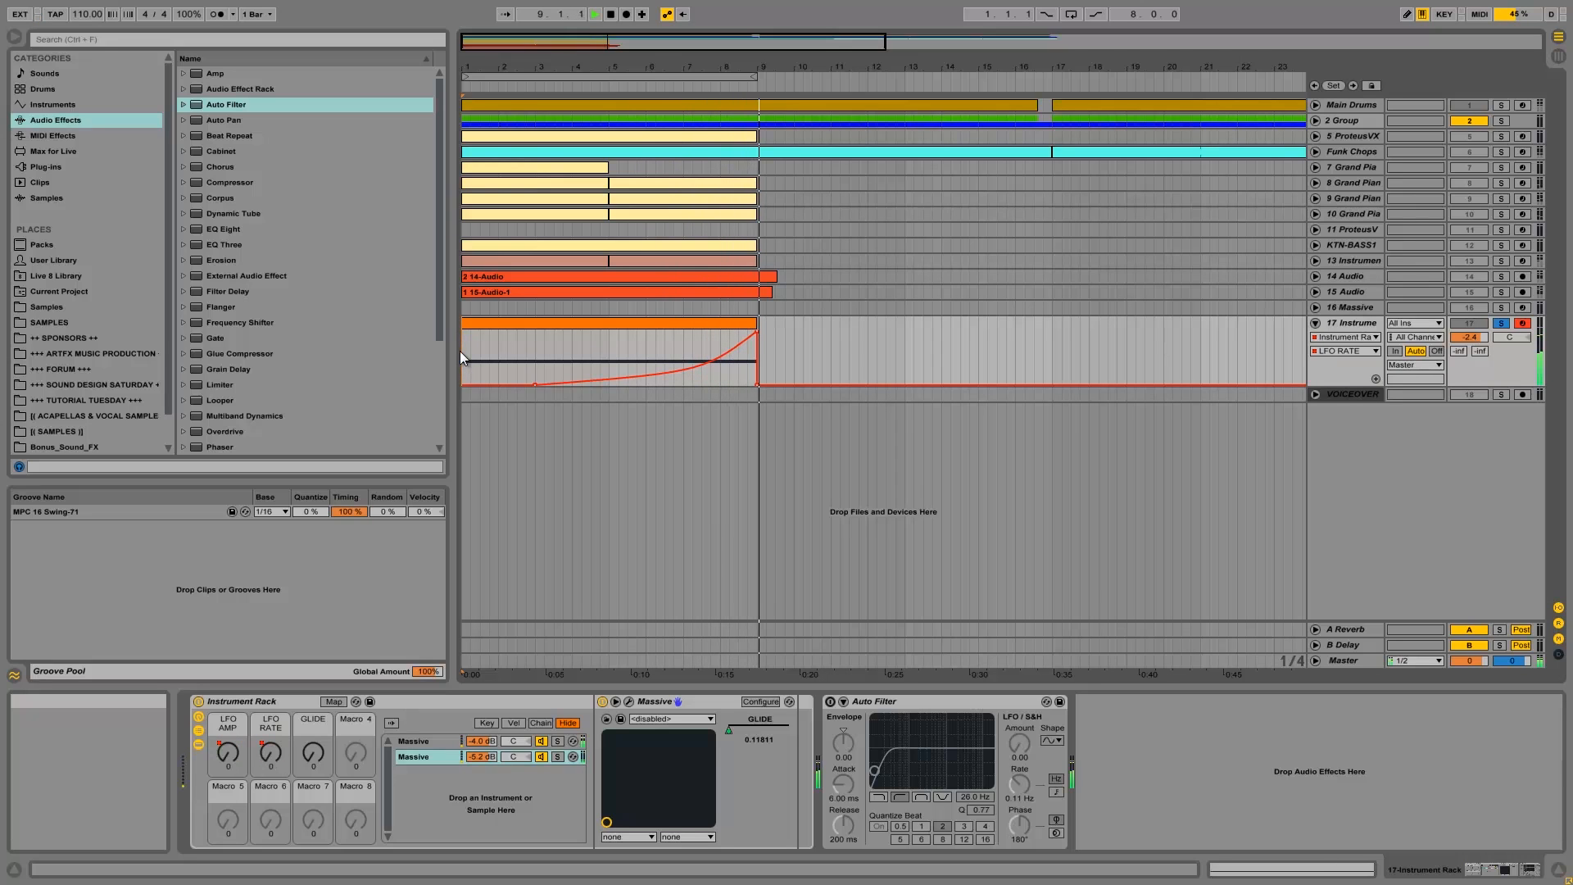
pyautogui.press('space')
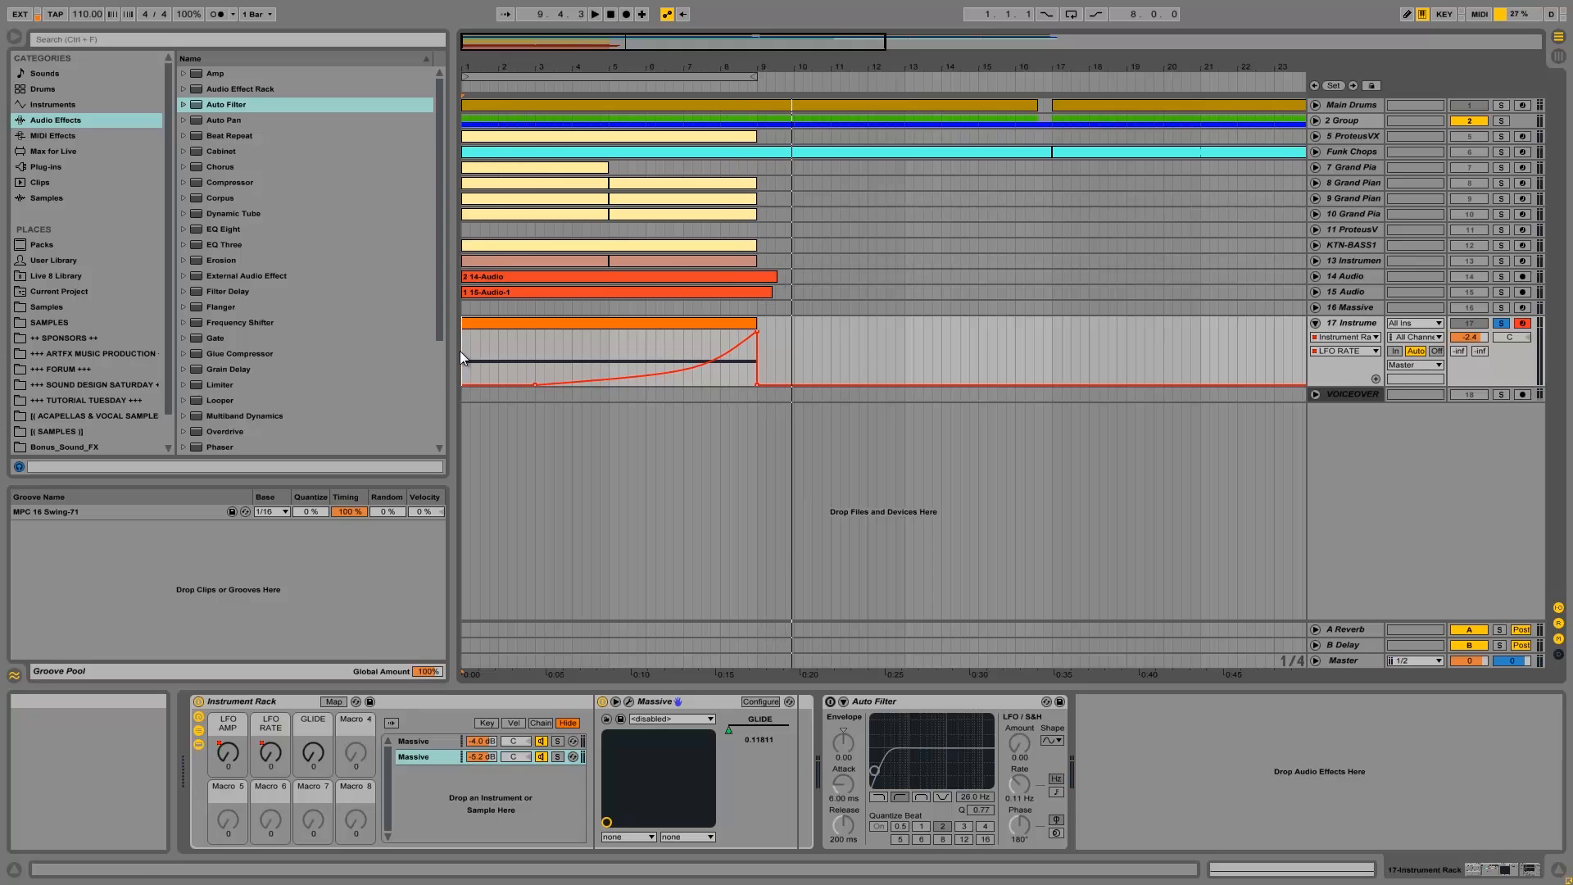
# Step: Bend the LFO RATE automation curve more steeply toward bar 9 and replay the part from bar 1
pyautogui.moveTo(632, 377); pyautogui.dragTo(632, 377)
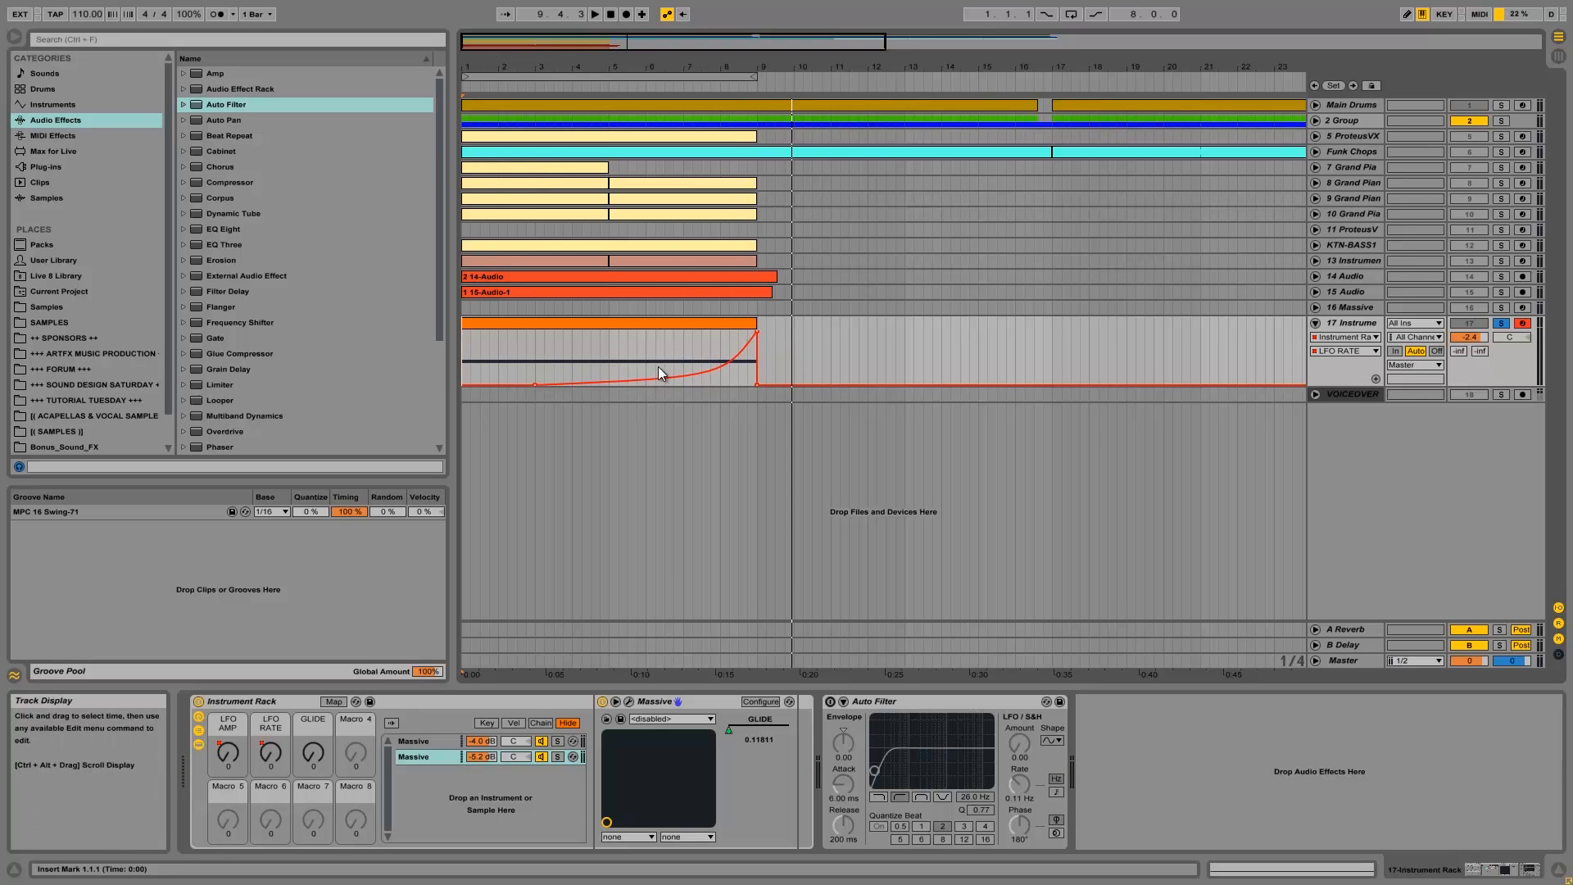
pyautogui.click(464, 350)
pyautogui.press('space')
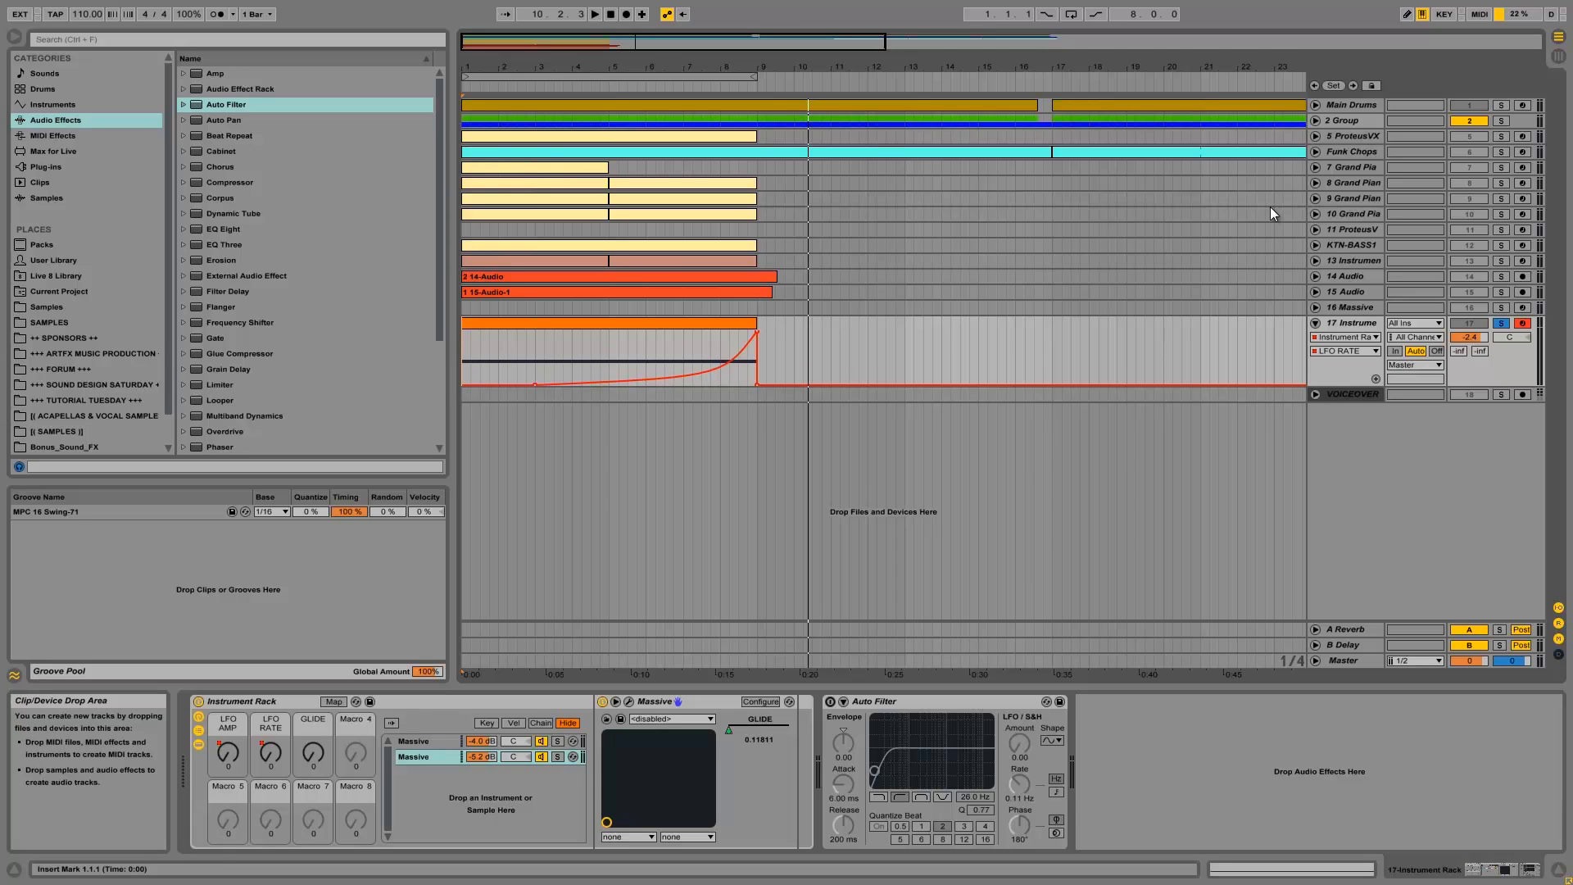
# Step: Open the plug-in window of the second chain's Massive and select the Instrument Rack device
pyautogui.click(1315, 321)
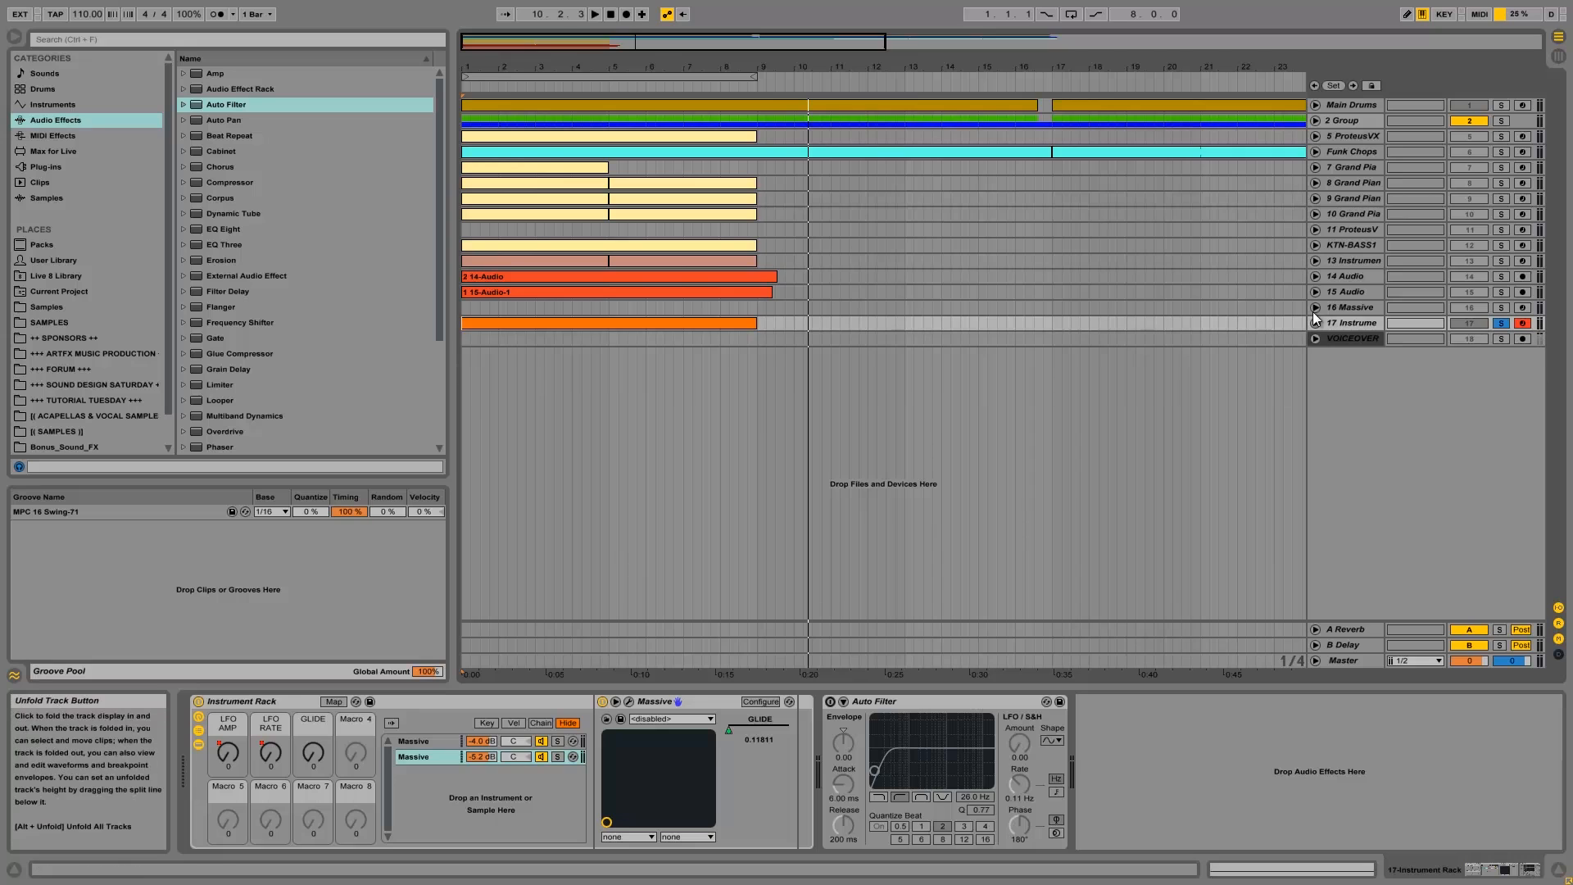
pyautogui.click(1315, 323)
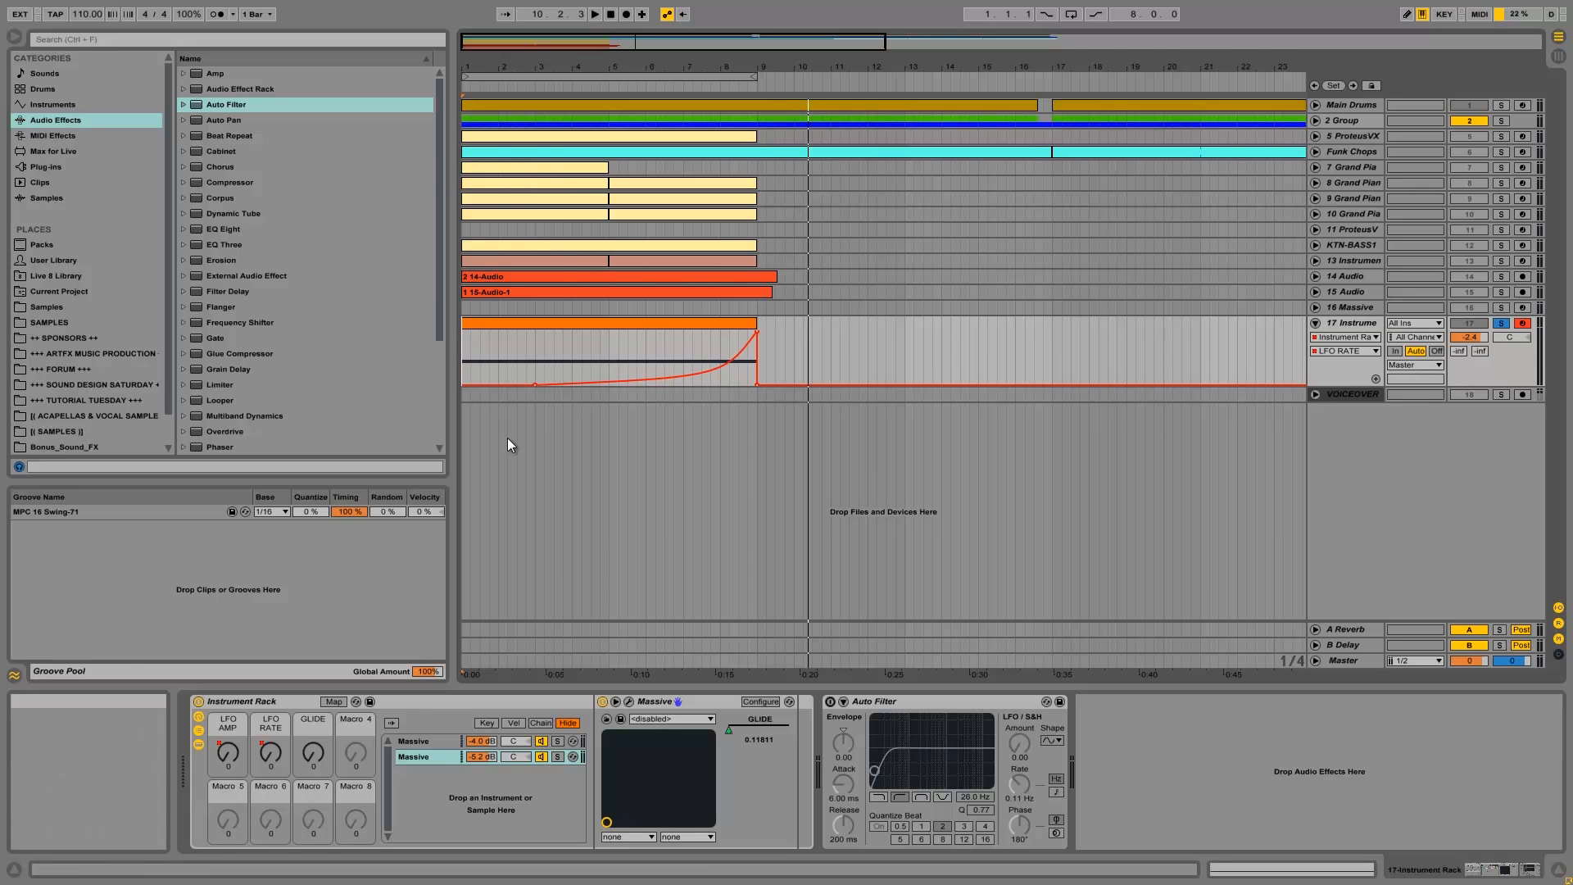
pyautogui.click(628, 702)
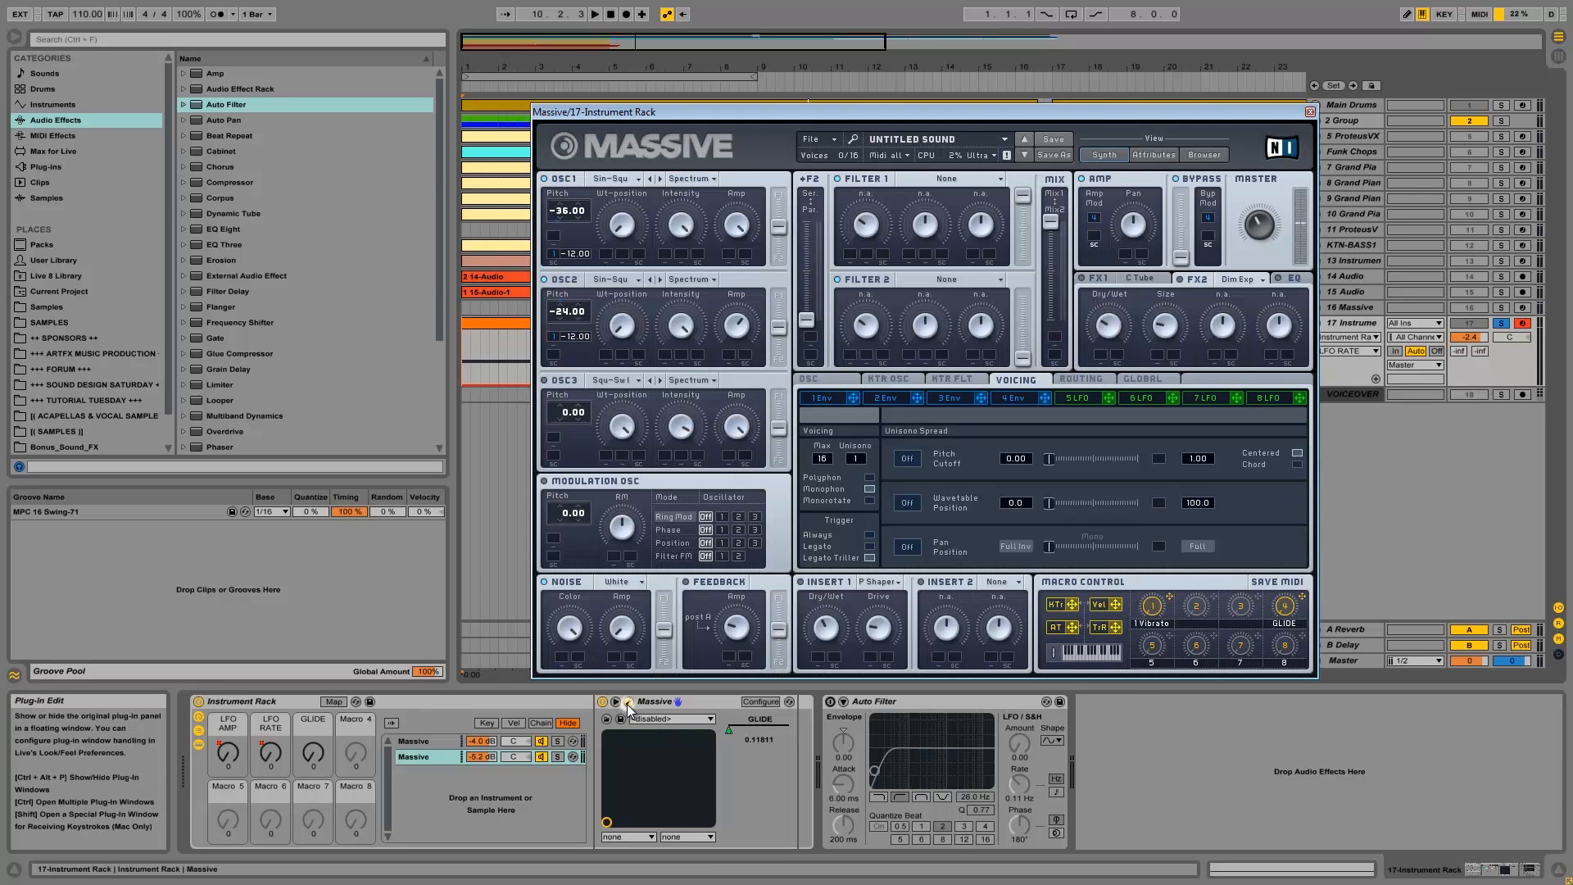
pyautogui.click(239, 701)
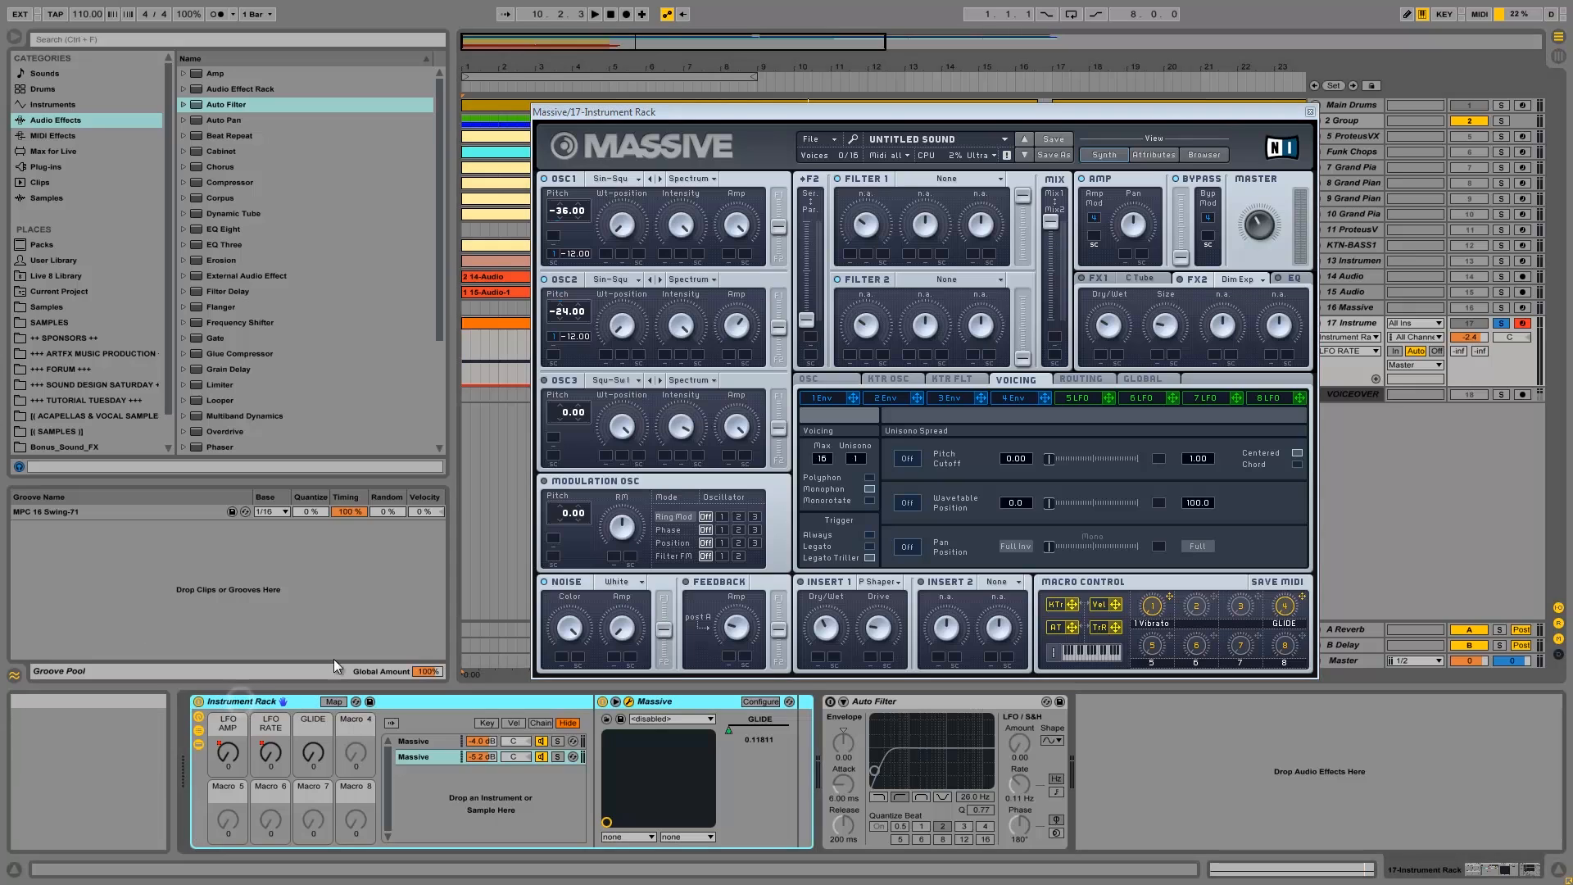